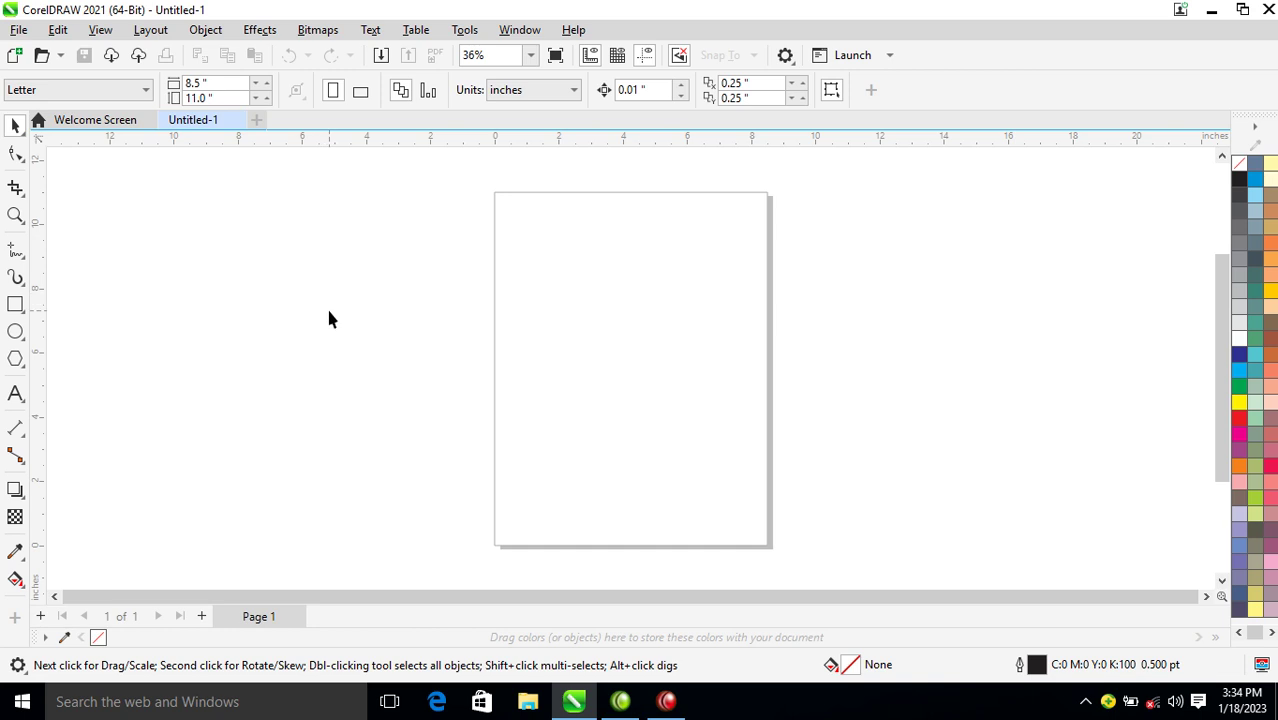
Set the page size to A2 and fit the whole page in view
{"action": "left_click", "coordinate": [145, 89]}
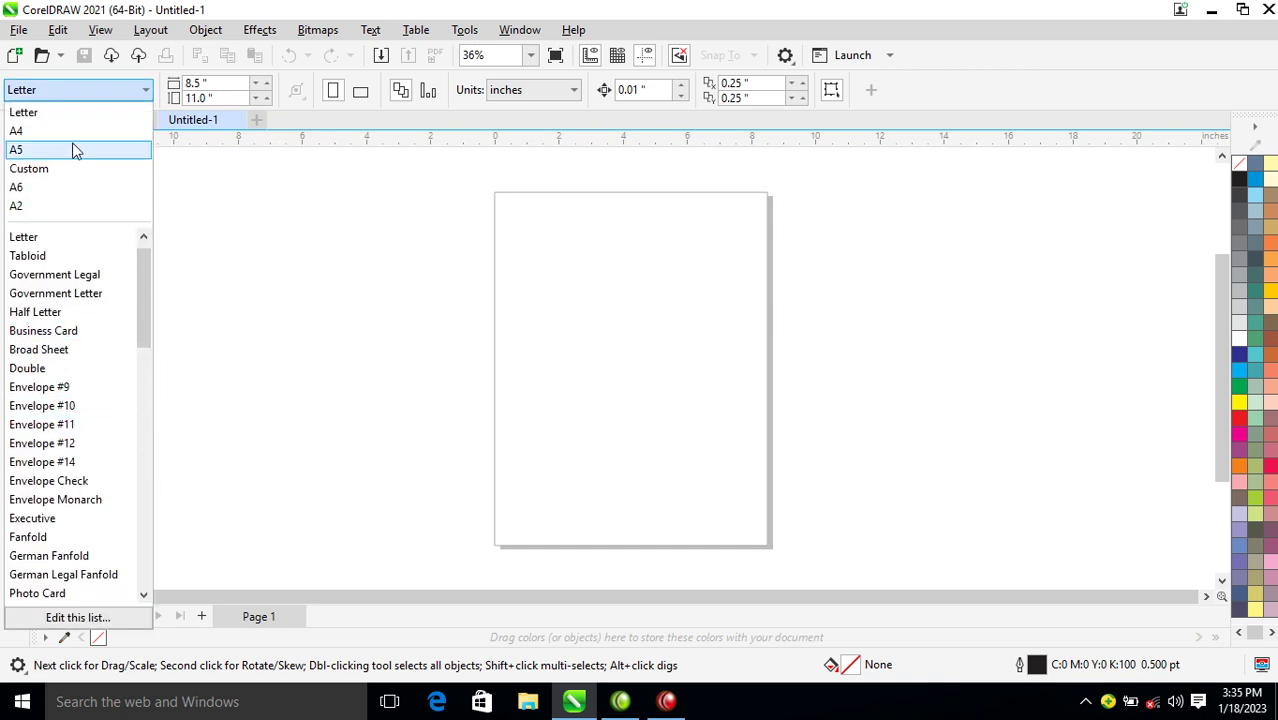
{"action": "left_click", "coordinate": [144, 238]}
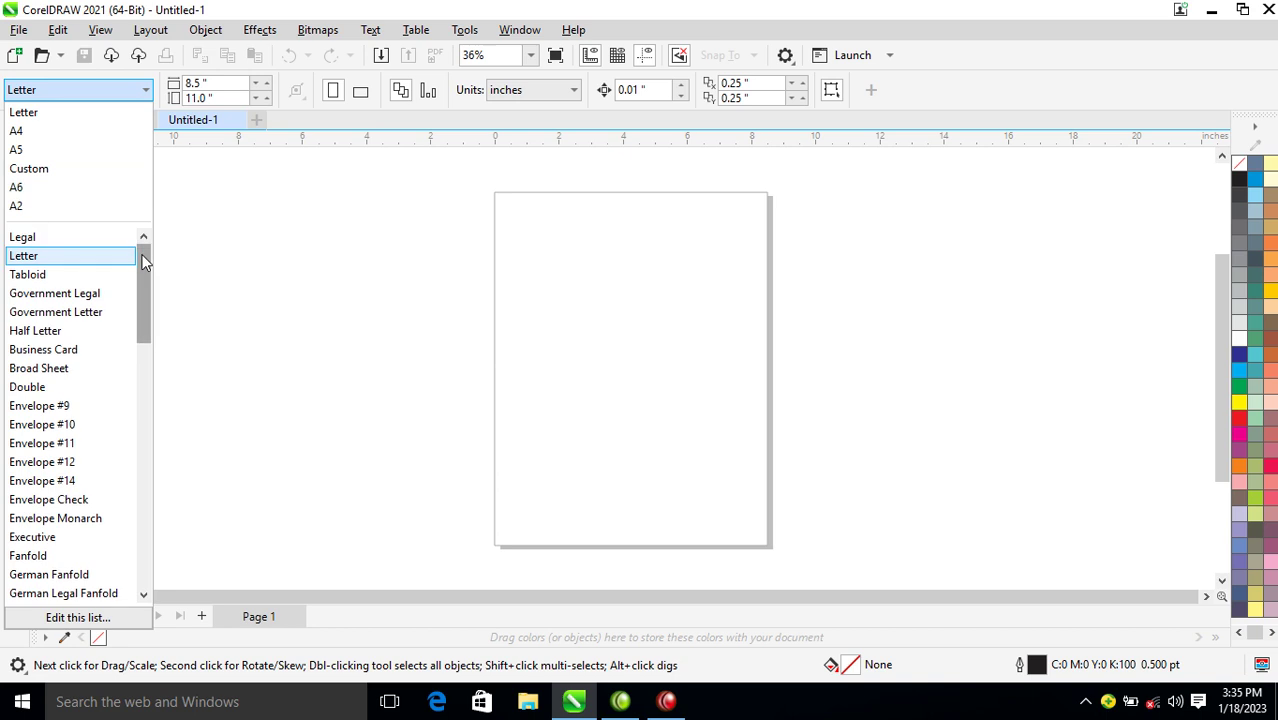
{"action": "left_click", "coordinate": [20, 207]}
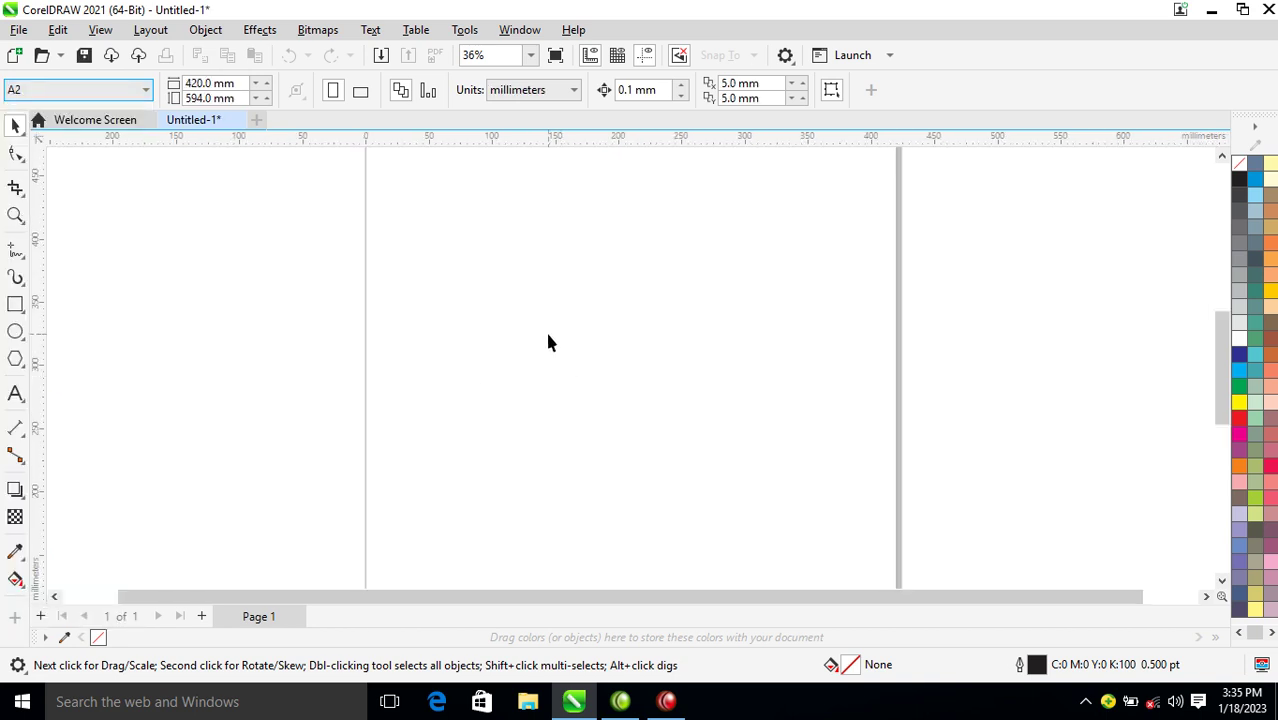
{"action": "scroll", "coordinate": [562, 334], "scroll_direction": "down", "scroll_amount": 3}
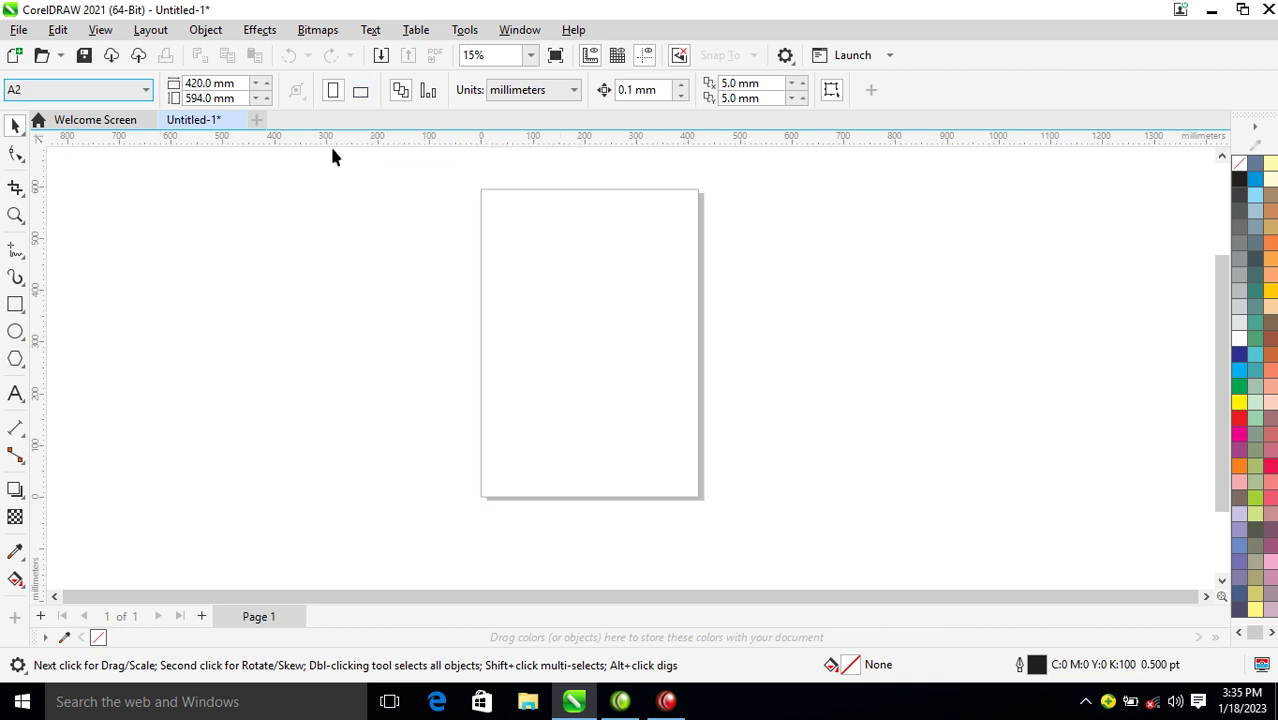
Draw a page-covering rectangle about 420 by 587 mm and make a narrowed copy about 119 mm wide along its left edge
{"action": "left_click", "coordinate": [16, 306]}
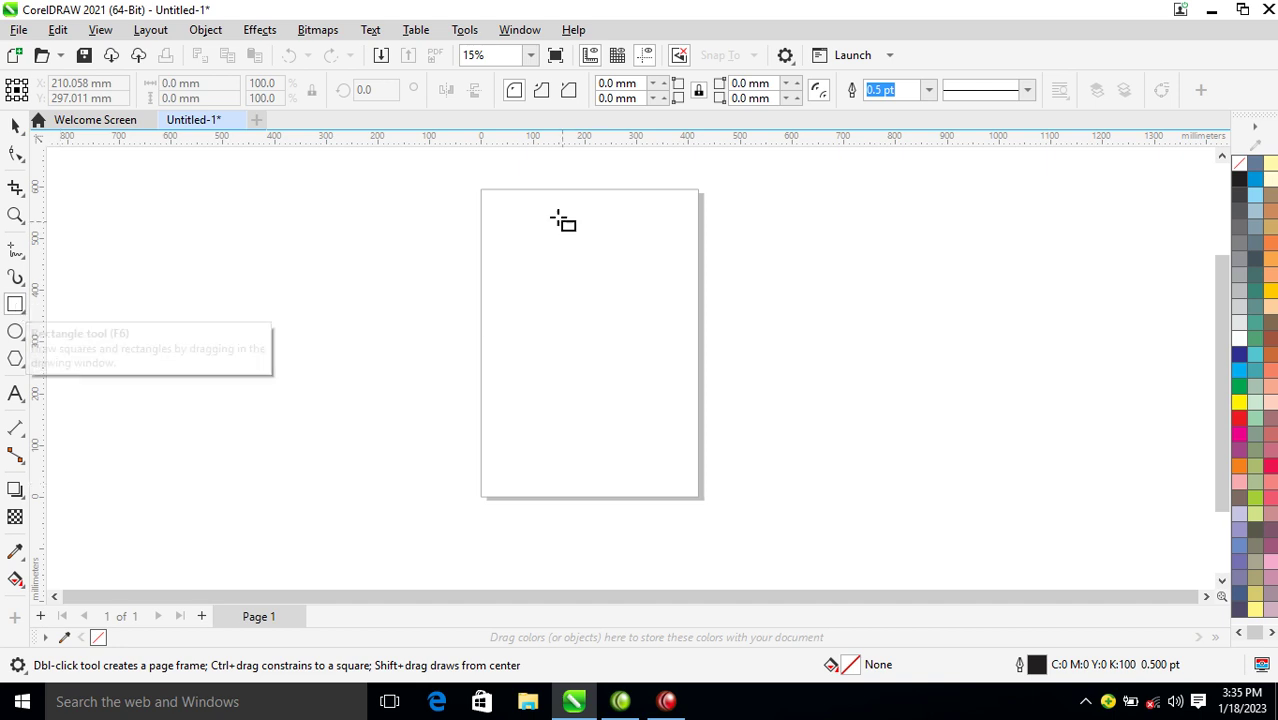
{"action": "left_click_drag", "start_coordinate": [480, 188], "coordinate": [700, 493]}
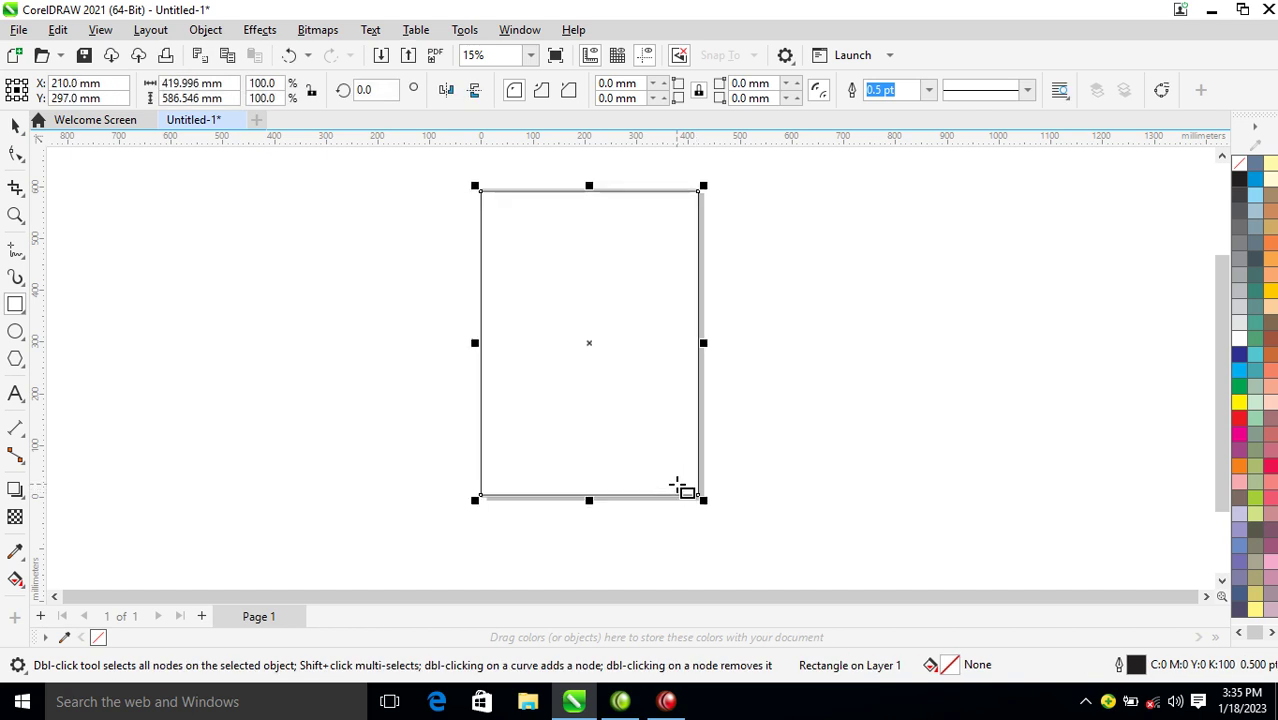
{"action": "left_click", "coordinate": [15, 125]}
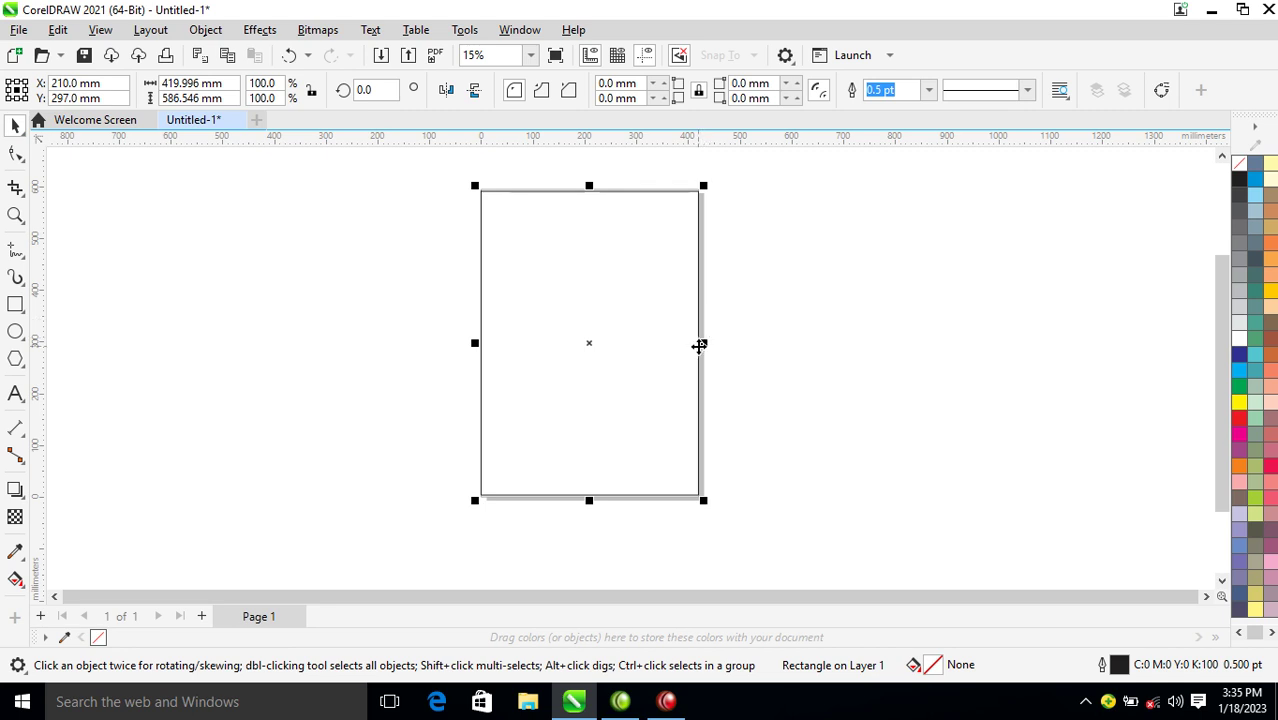
{"action": "left_click_drag", "start_coordinate": [705, 346], "coordinate": [551, 335]}
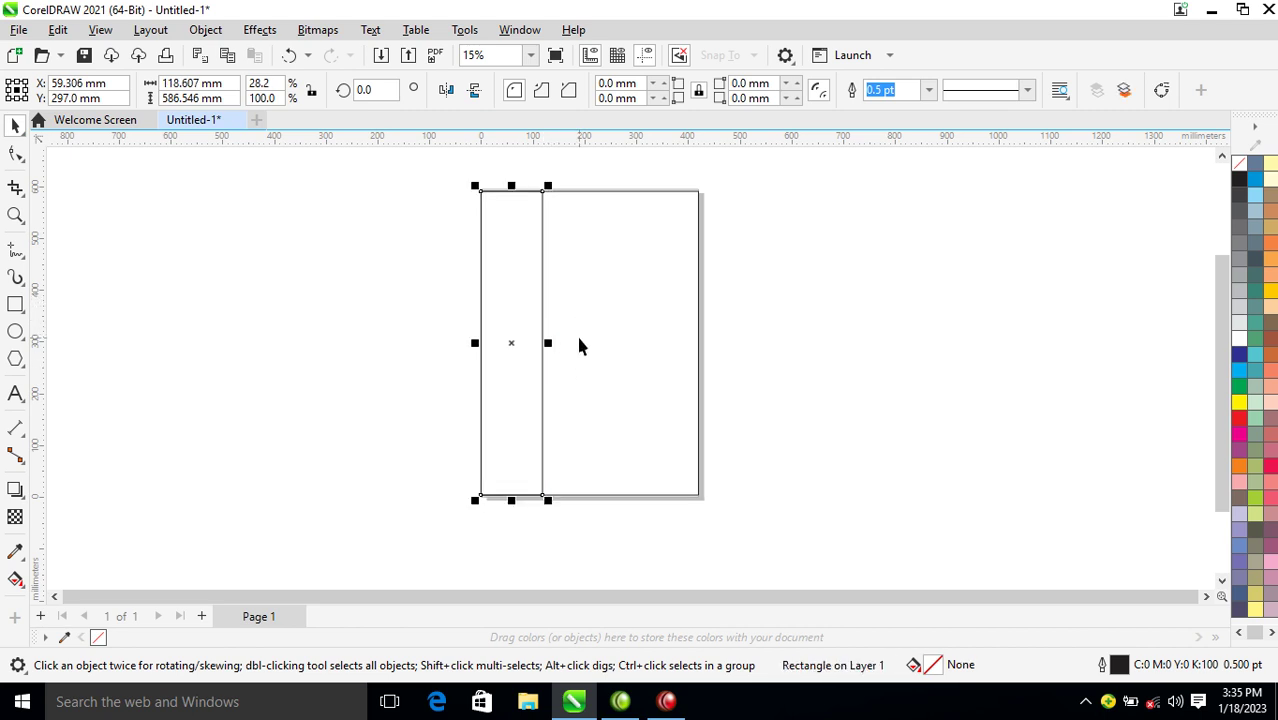
Make two shortened copies of the full-page rectangle: a bottom strip about 96 mm high and a top strip about 32 mm high
{"action": "left_click", "coordinate": [589, 190]}
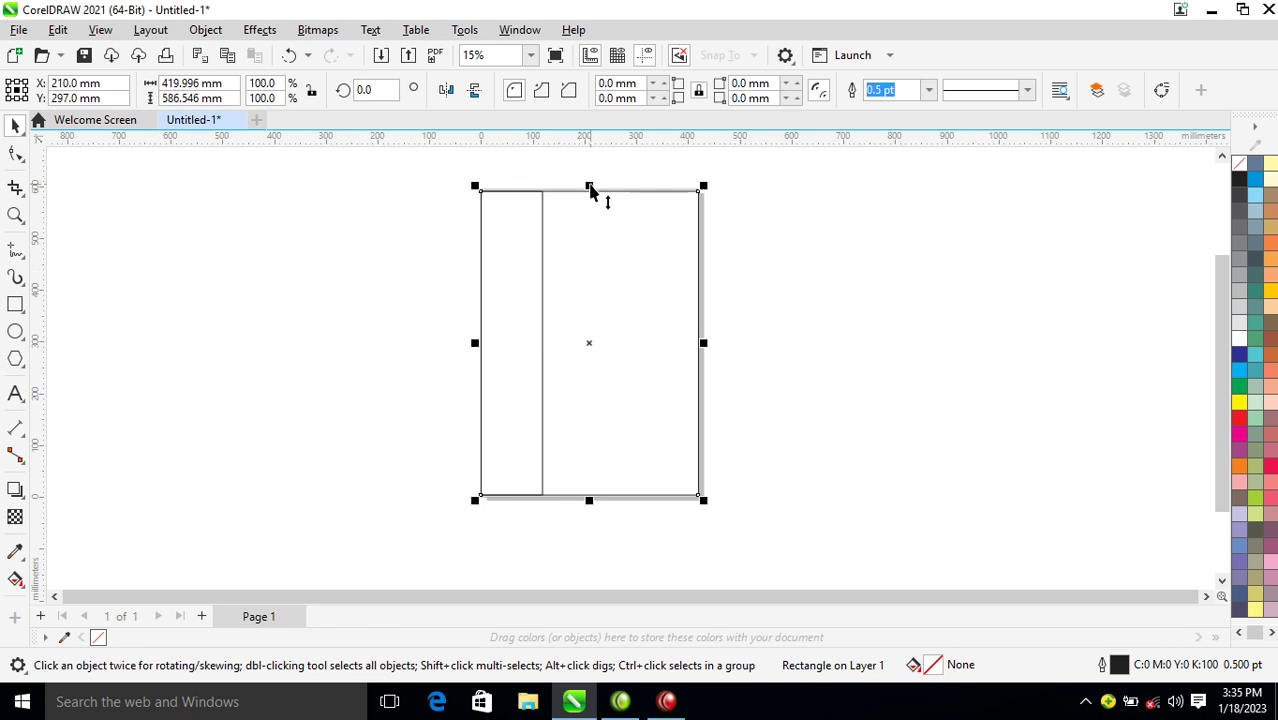
{"action": "left_click_drag", "start_coordinate": [589, 190], "coordinate": [600, 440]}
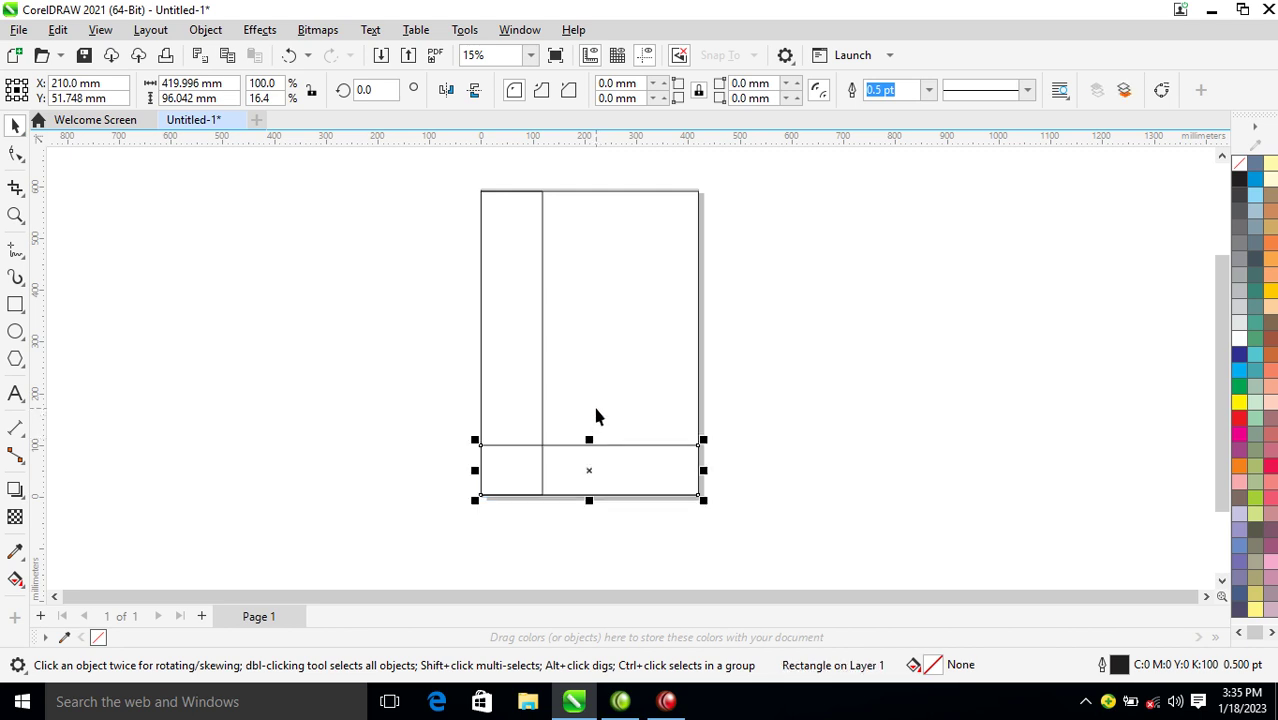
{"action": "left_click", "coordinate": [596, 218]}
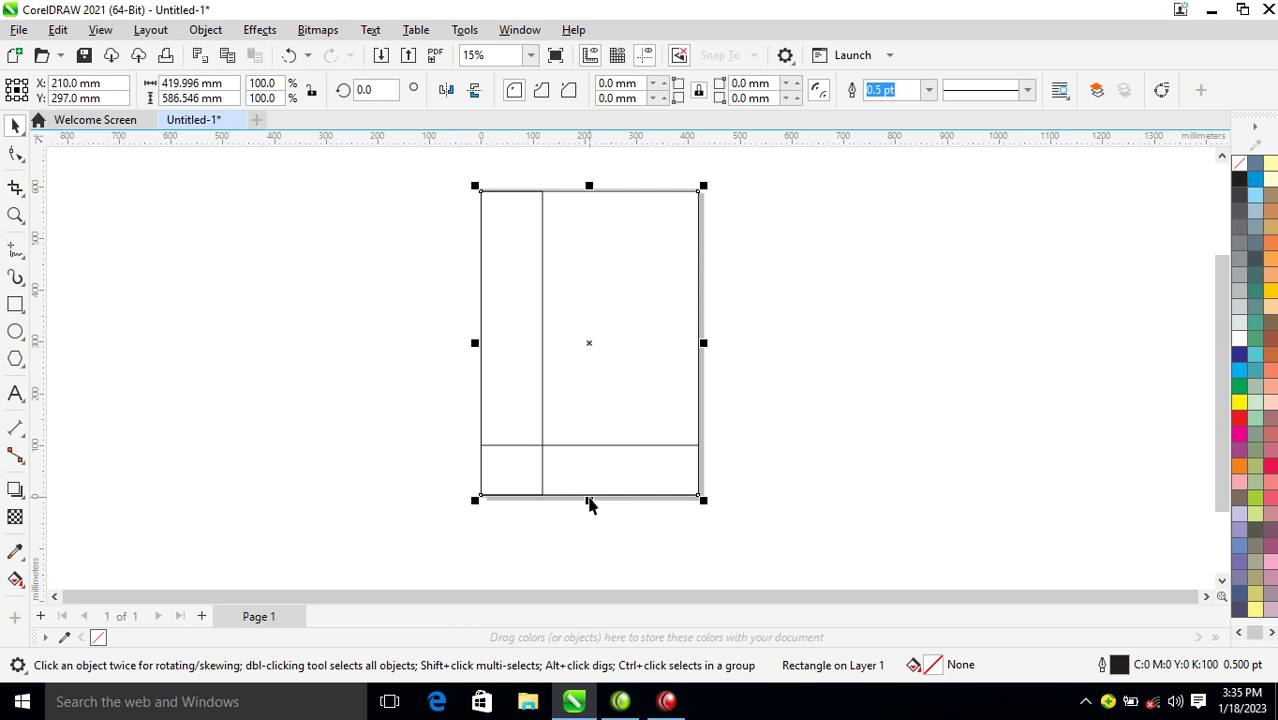
{"action": "left_click_drag", "start_coordinate": [590, 507], "coordinate": [585, 222]}
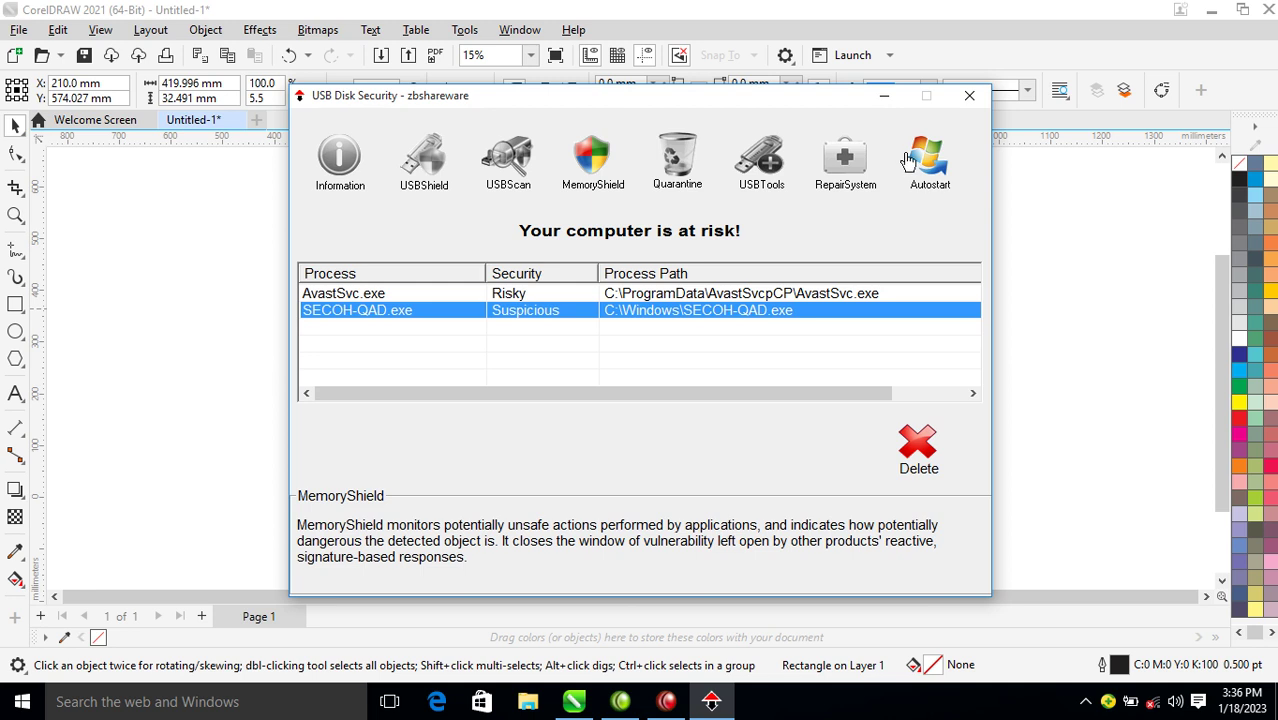
{"action": "left_click", "coordinate": [969, 95]}
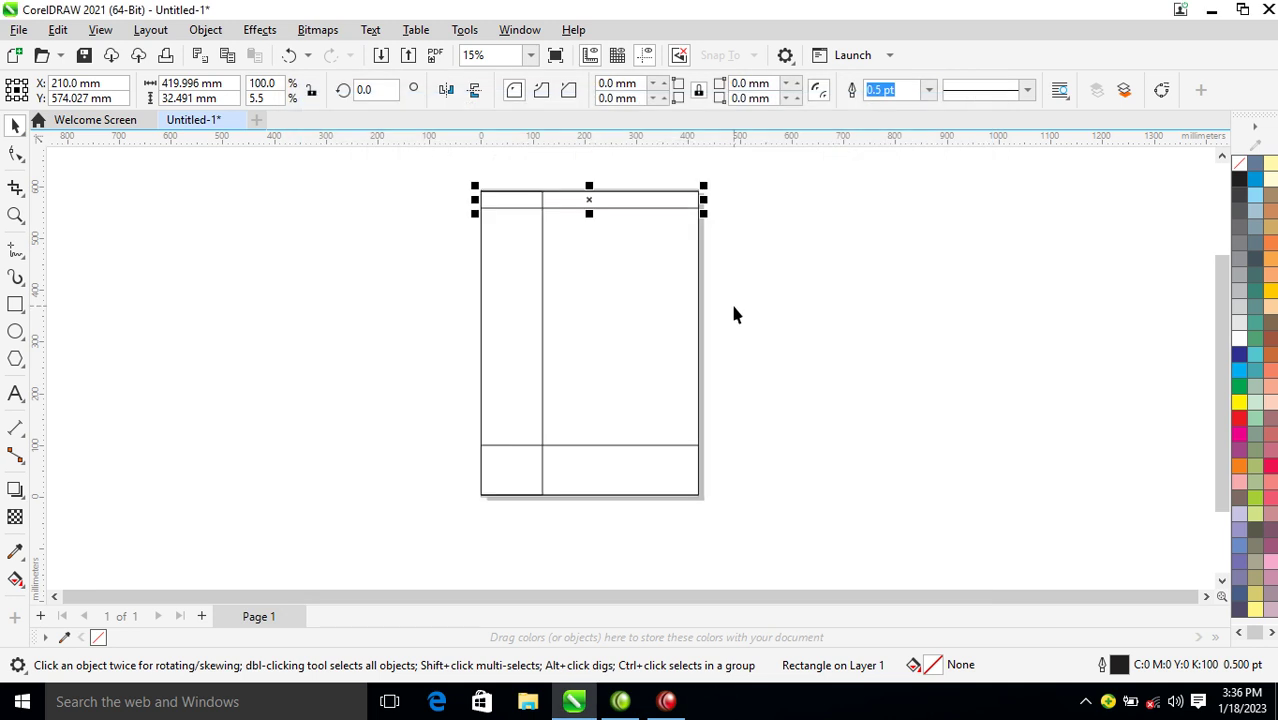
Trim the full-page rectangle with the top, left and bottom strips in turn
{"action": "left_click", "coordinate": [614, 322], "text": "shift"}
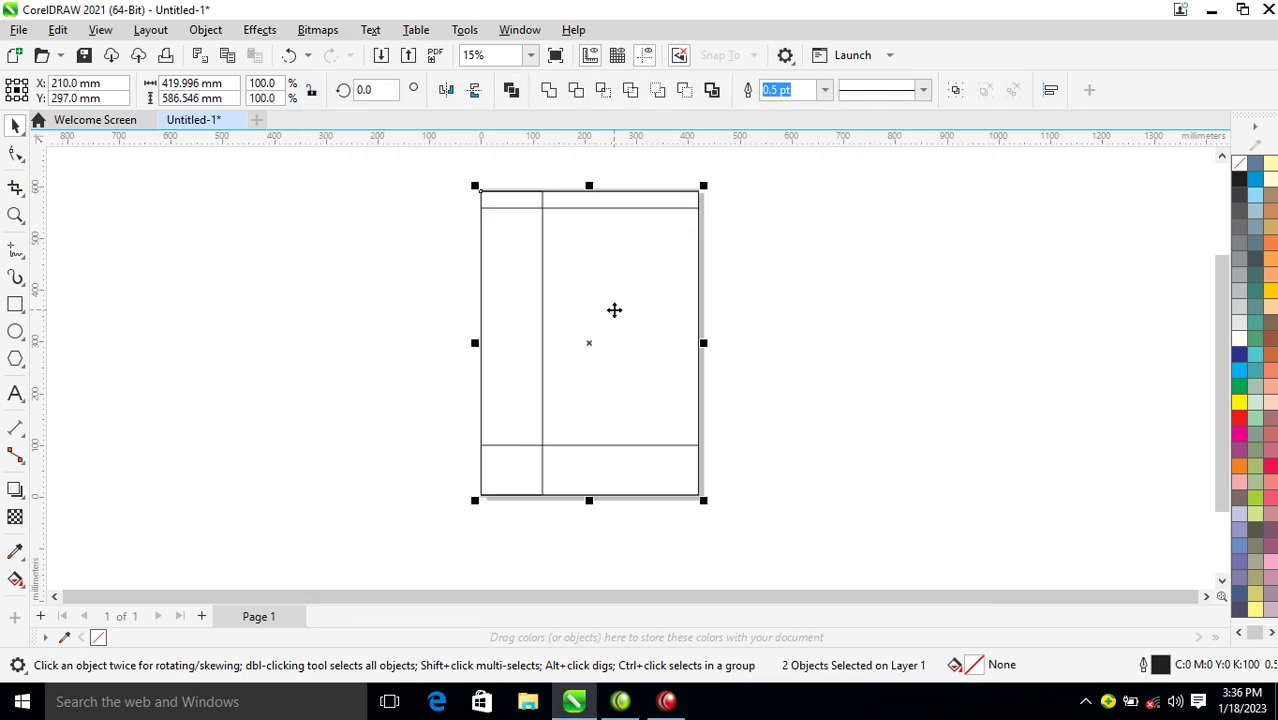
{"action": "left_click", "coordinate": [576, 90]}
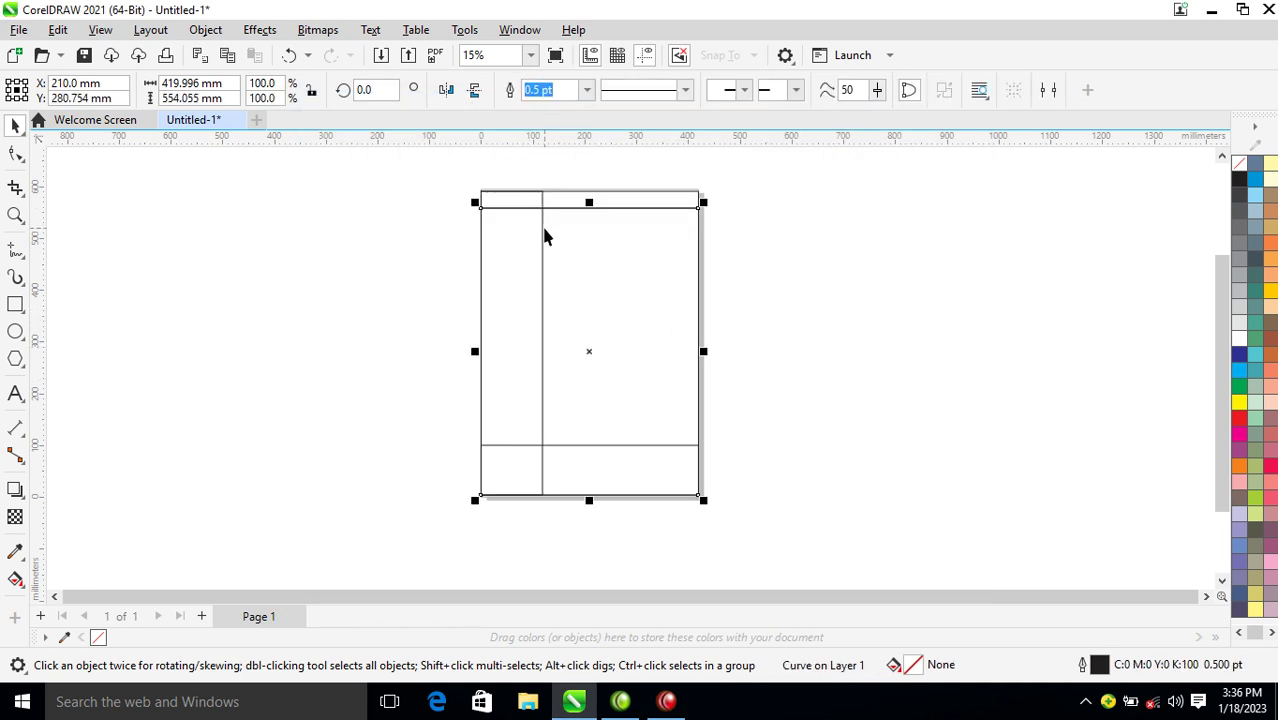
{"action": "left_click", "coordinate": [543, 236]}
{"action": "left_click", "coordinate": [614, 277], "text": "shift"}
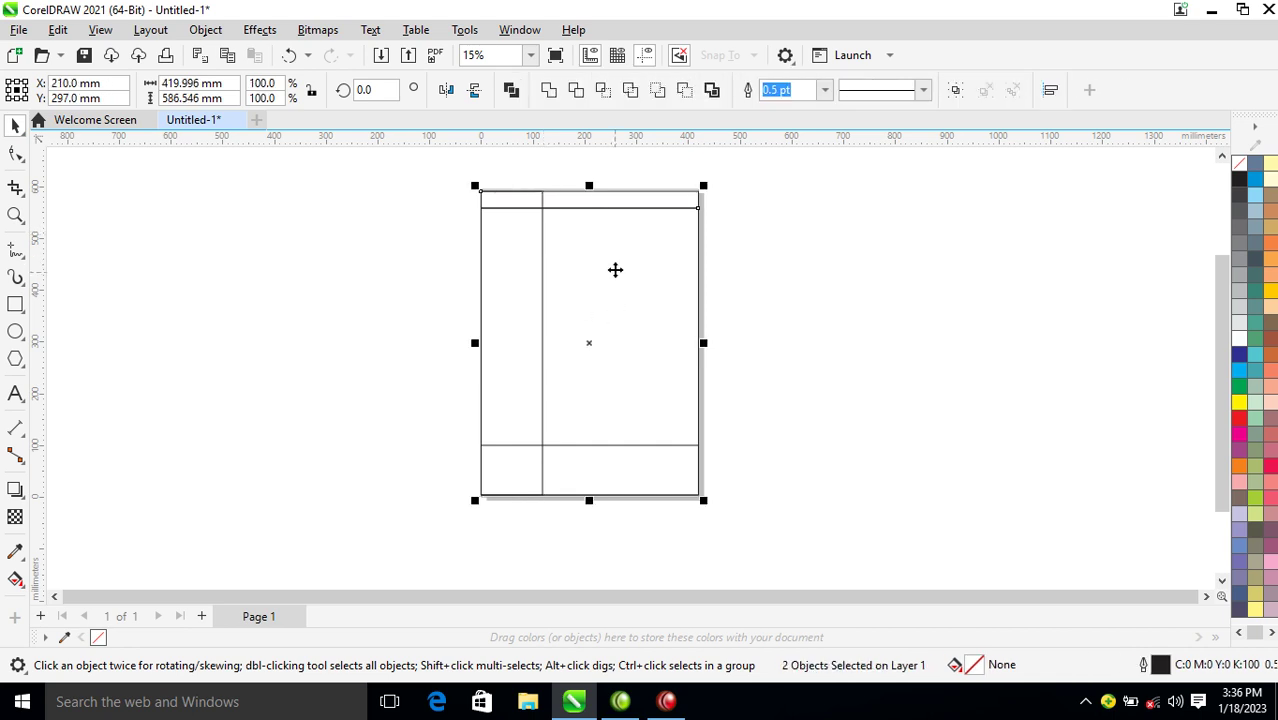
{"action": "left_click", "coordinate": [588, 90]}
{"action": "left_click", "coordinate": [627, 451]}
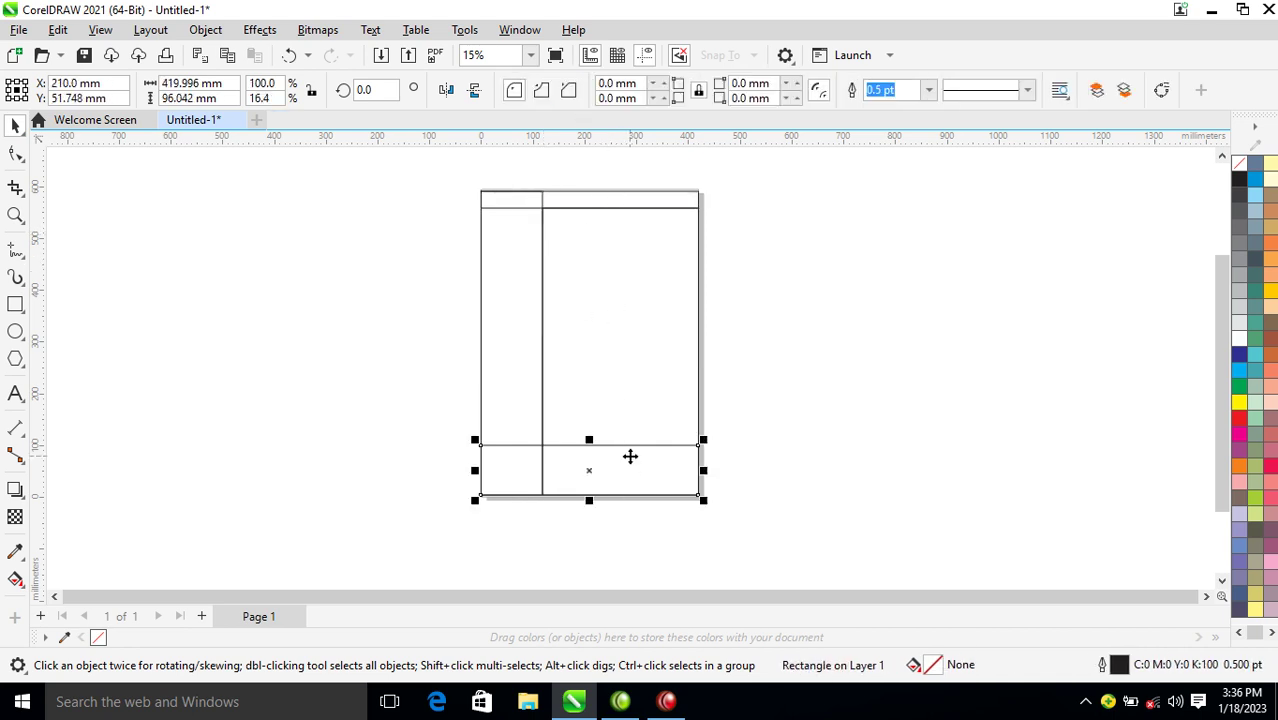
{"action": "left_click", "coordinate": [963, 102]}
{"action": "left_click", "coordinate": [615, 312], "text": "shift"}
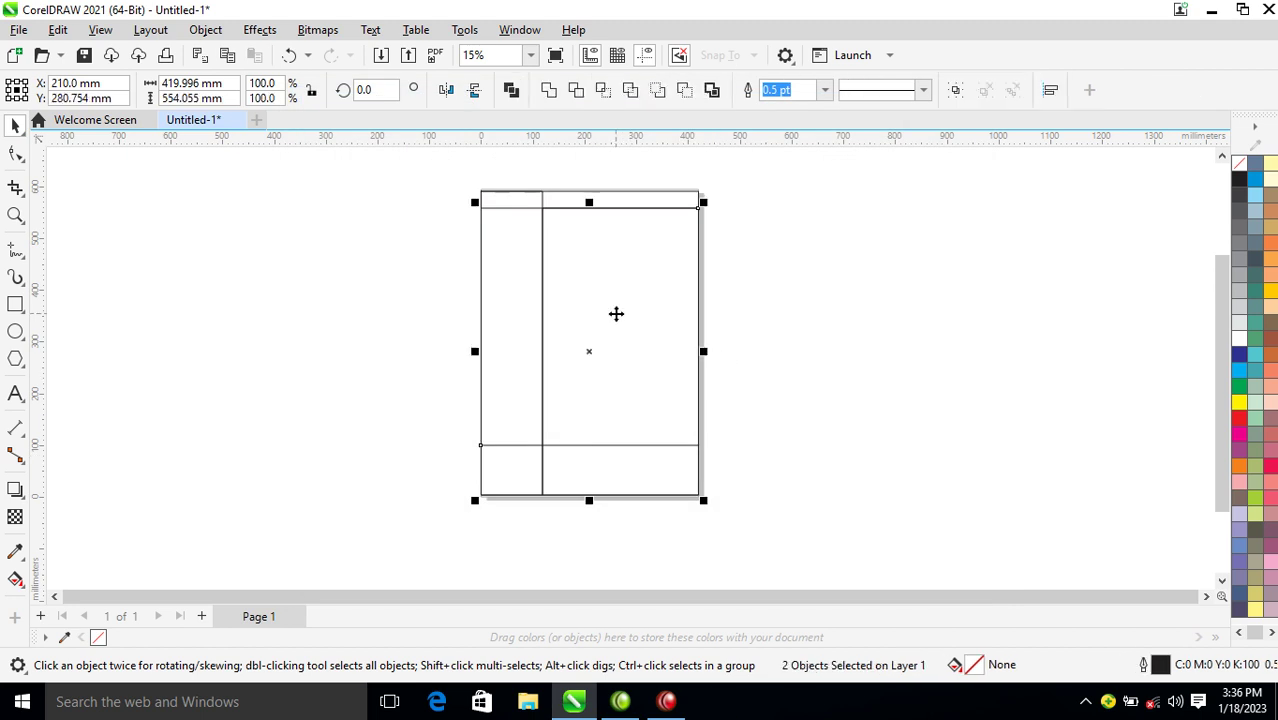
{"action": "left_click", "coordinate": [577, 92]}
Trim the left vertical strip with the top strip and with the bottom strip
{"action": "left_click", "coordinate": [571, 193]}
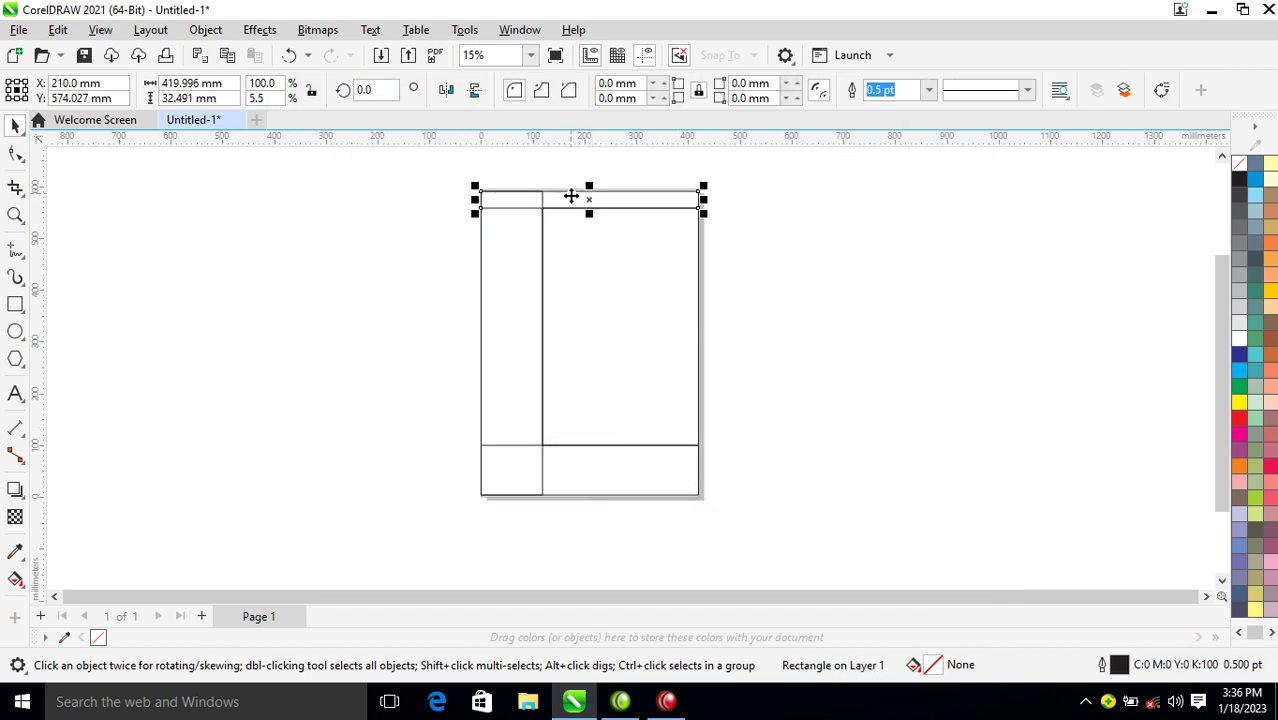
{"action": "left_click", "coordinate": [511, 272], "text": "shift"}
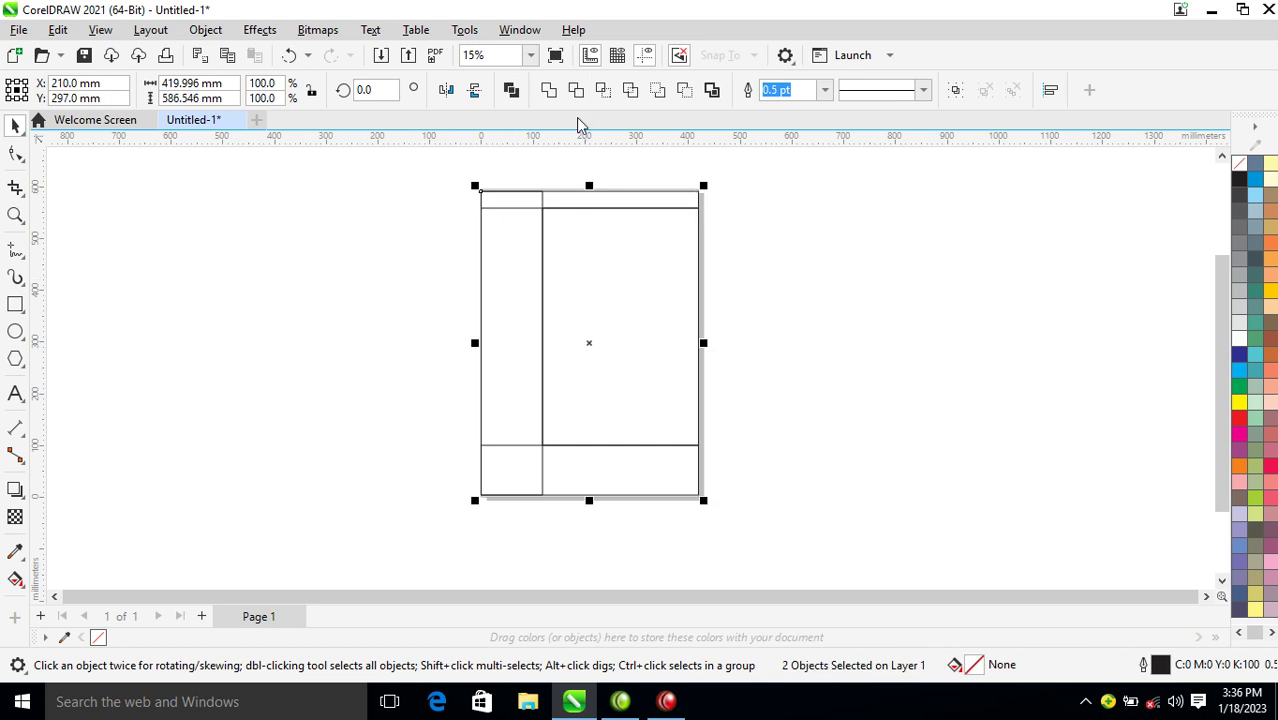
{"action": "left_click", "coordinate": [577, 97]}
{"action": "left_click", "coordinate": [568, 457]}
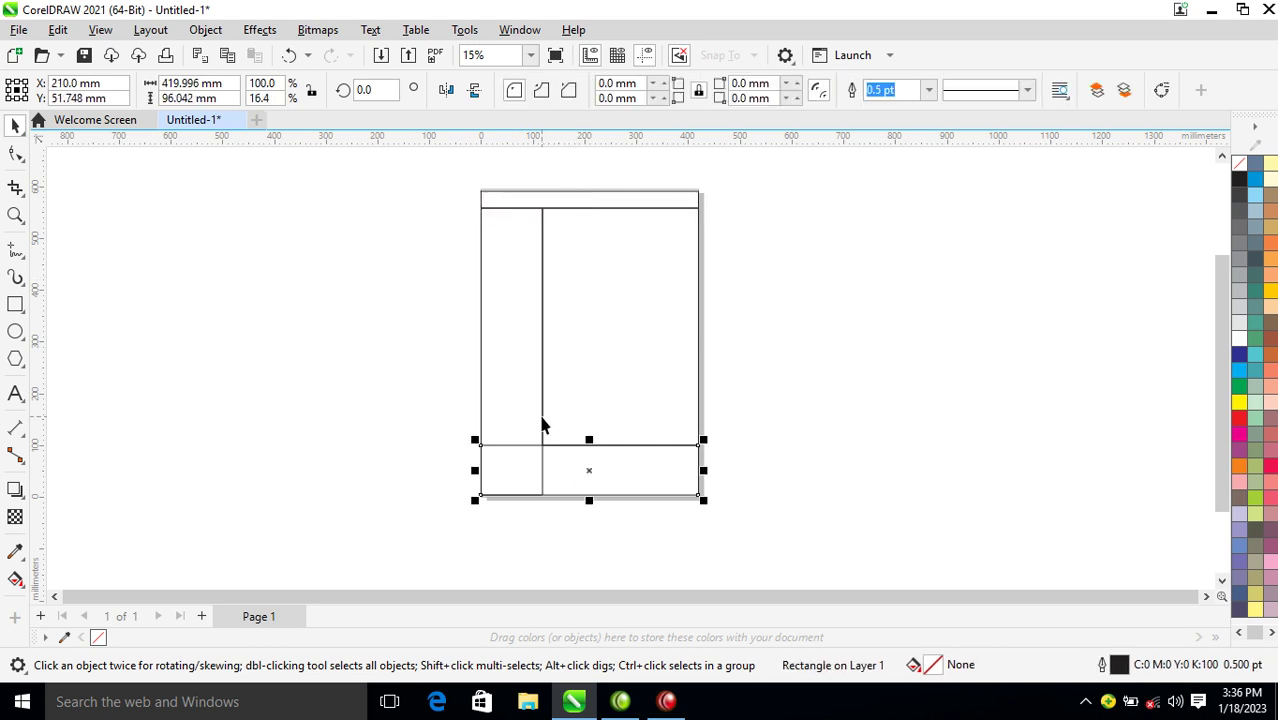
{"action": "left_click", "coordinate": [504, 275], "text": "shift"}
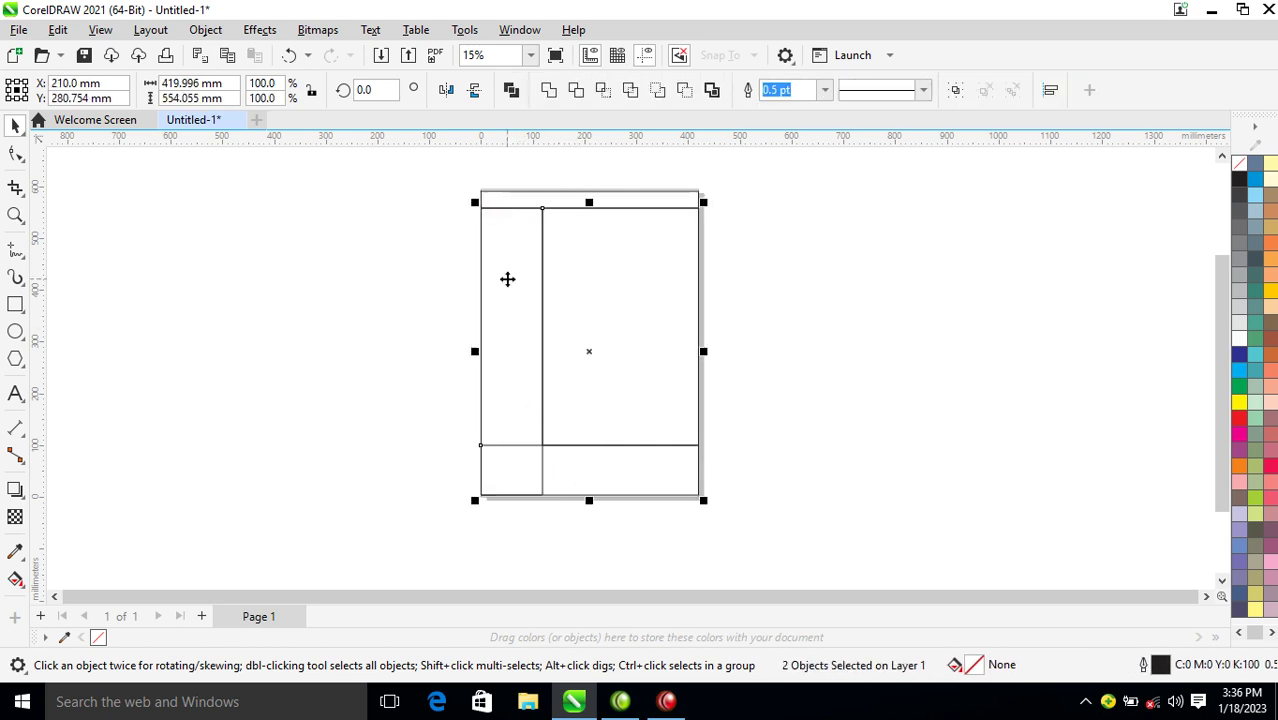
{"action": "left_click", "coordinate": [576, 90]}
{"action": "key", "text": "Escape"}
{"action": "left_click", "coordinate": [565, 283]}
Add the artistic text "LoveSpeak" in the empty area to the right of the page
{"action": "key", "text": "z"}
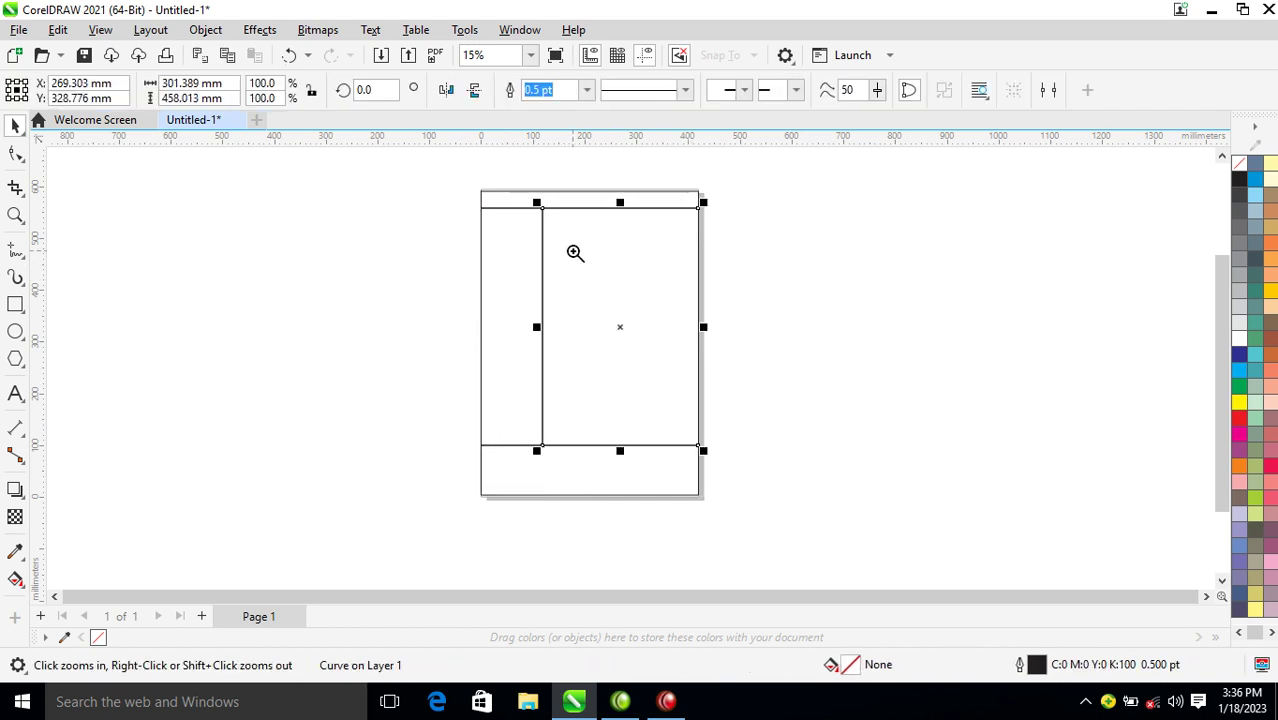
{"action": "left_click_drag", "start_coordinate": [448, 180], "coordinate": [1016, 456]}
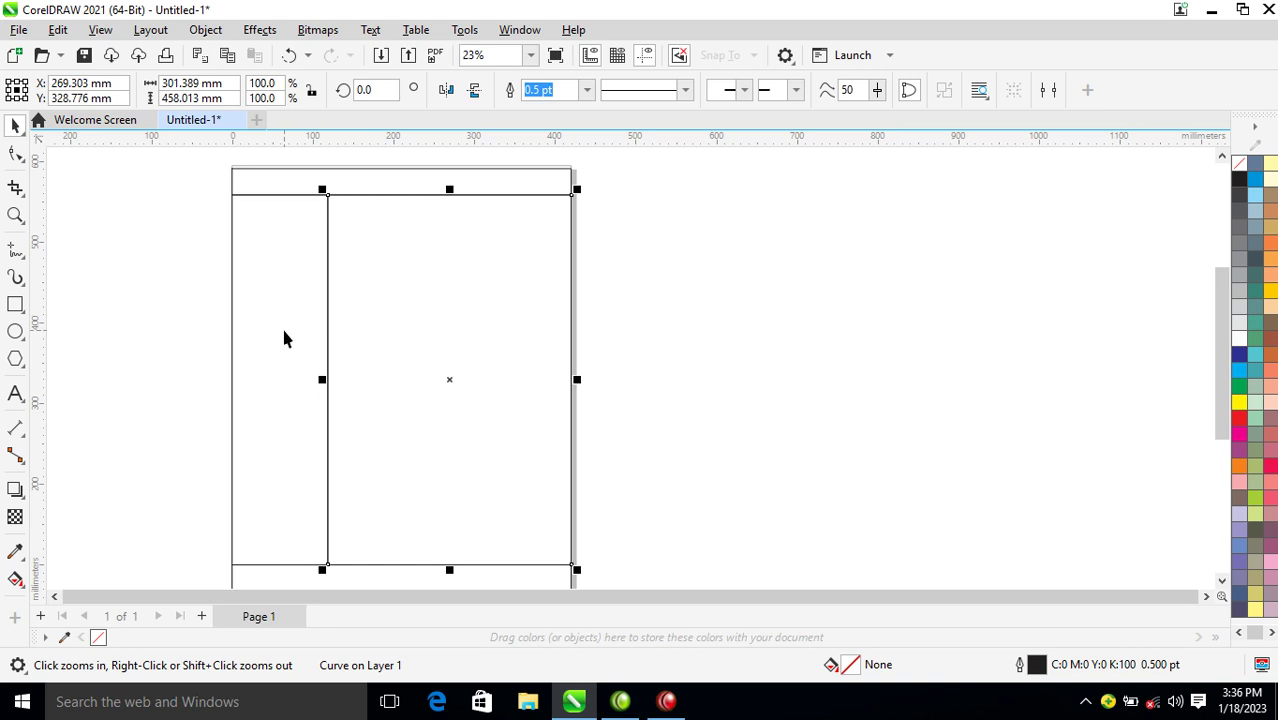
{"action": "key", "text": "F8"}
{"action": "left_click", "coordinate": [643, 304]}
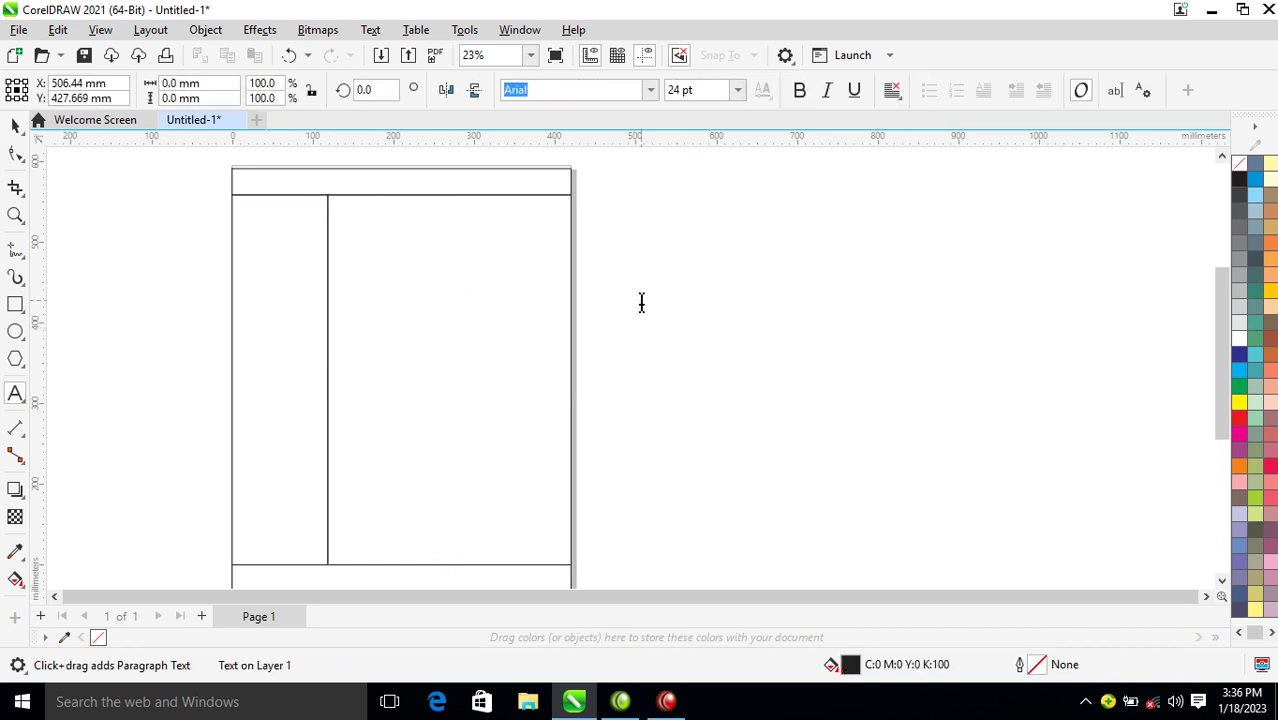
{"action": "type", "text": "LoveSpeak"}
{"action": "key", "text": "ctrl+space"}
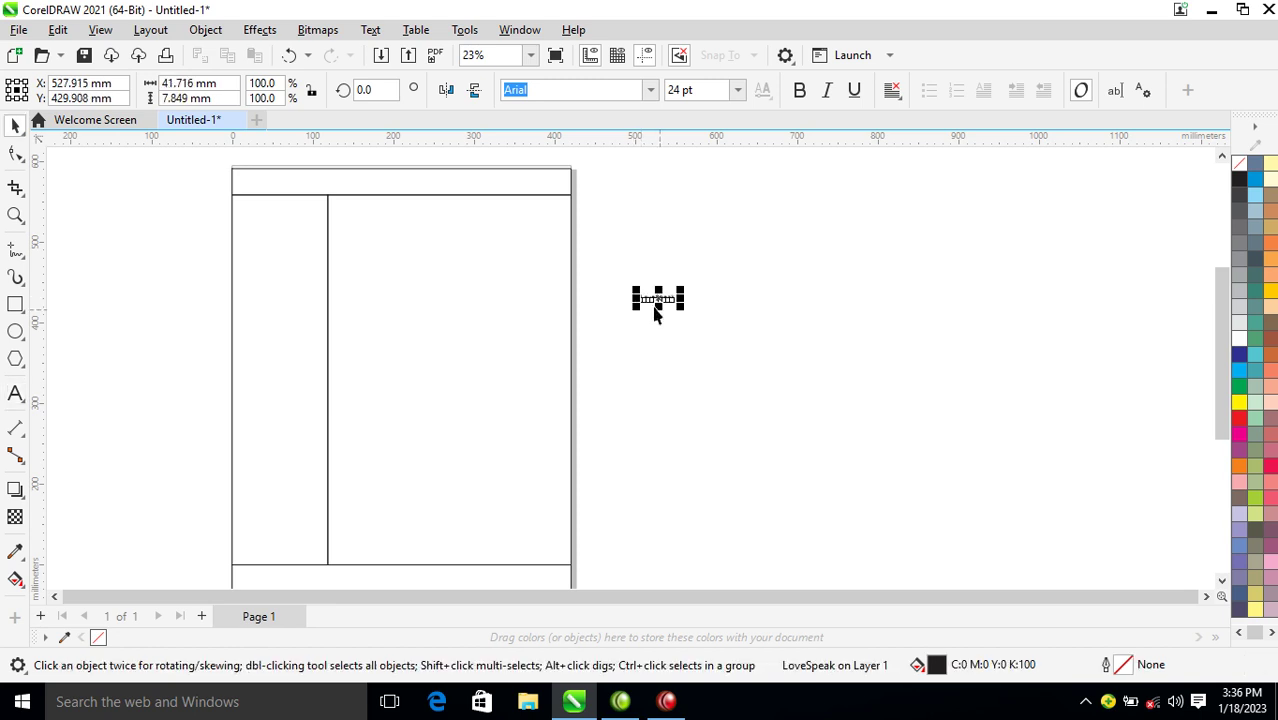
Enlarge the LoveSpeak text to about 495 mm wide and move it lower beside the page
{"action": "left_click_drag", "start_coordinate": [684, 310], "coordinate": [1050, 512]}
{"action": "left_click_drag", "start_coordinate": [904, 360], "coordinate": [880, 508]}
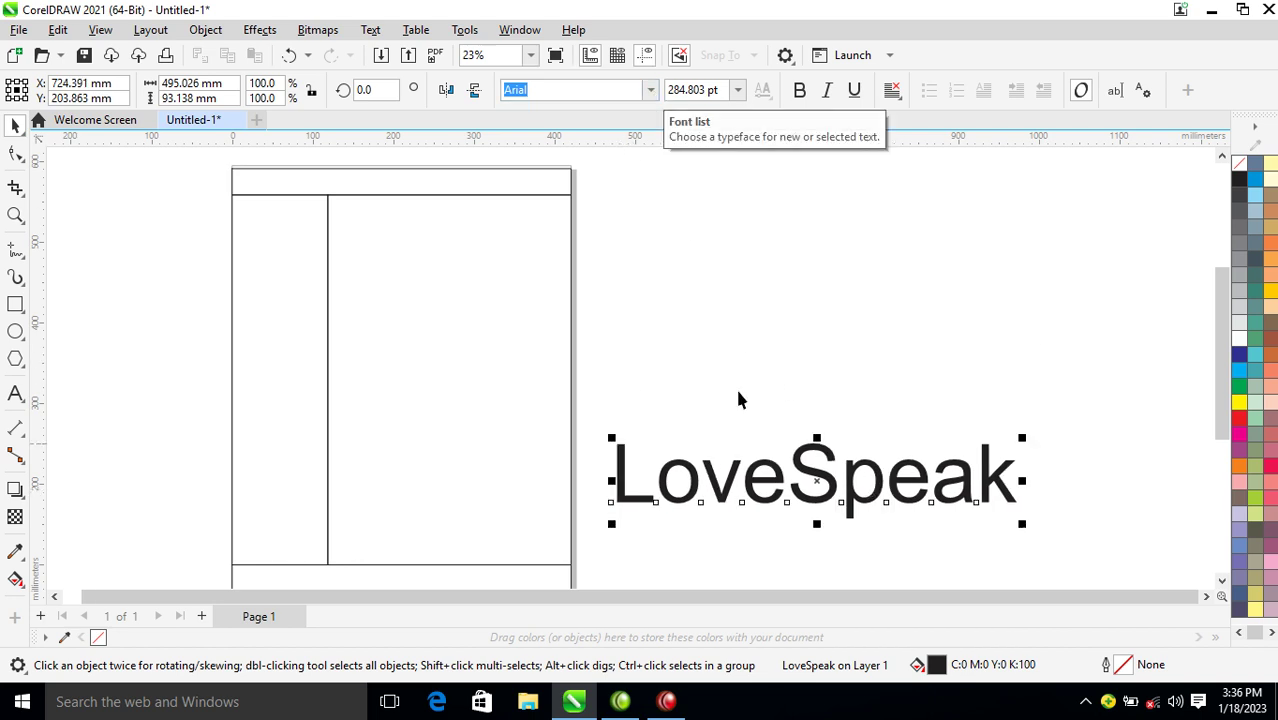
{"action": "left_click", "coordinate": [790, 378]}
Draw a rectangle about 84 by 136 mm above the LoveSpeak text and convert it to curves
{"action": "key", "text": "z"}
{"action": "left_click_drag", "start_coordinate": [516, 183], "coordinate": [1061, 514]}
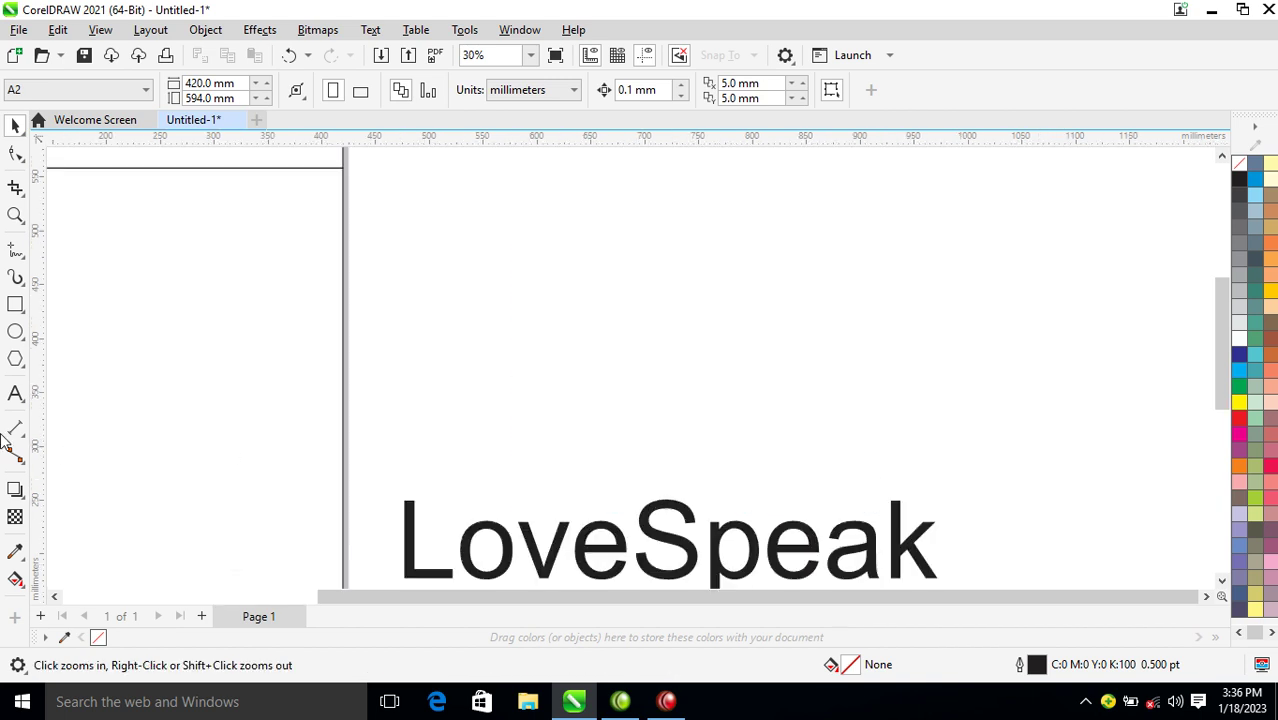
{"action": "left_click", "coordinate": [15, 306]}
{"action": "left_click_drag", "start_coordinate": [601, 239], "coordinate": [691, 388]}
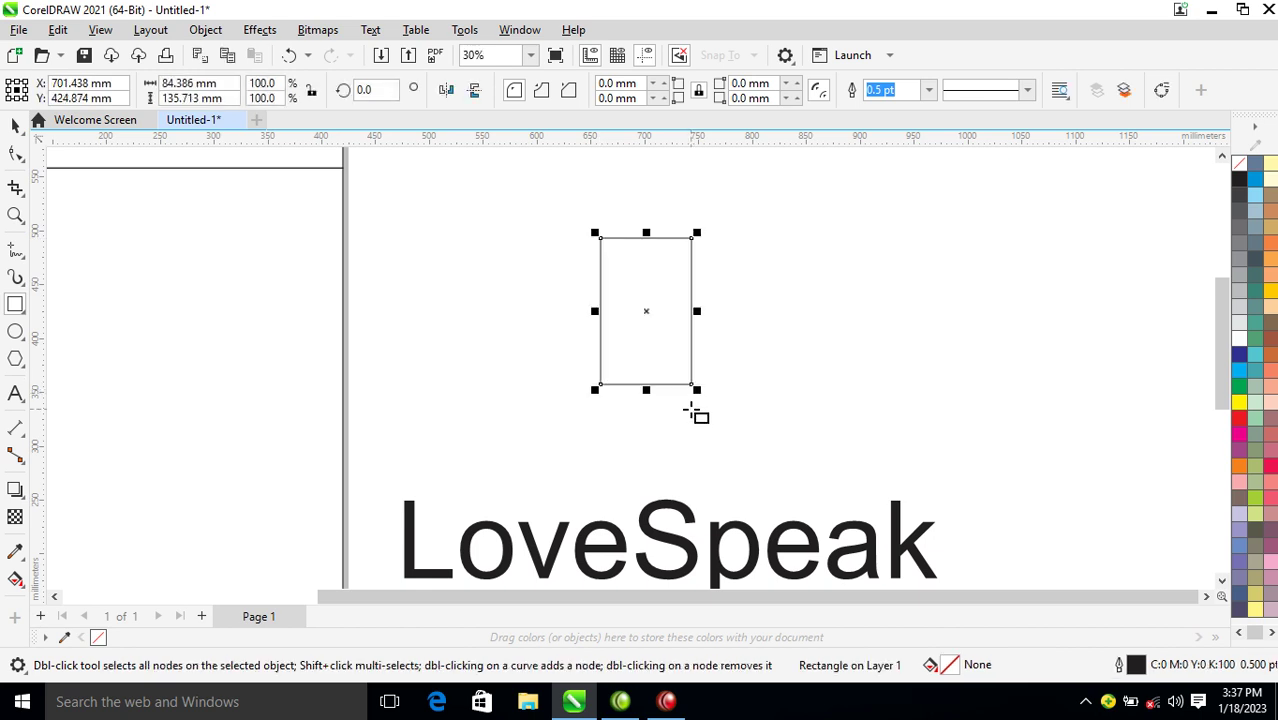
{"action": "right_click", "coordinate": [660, 272]}
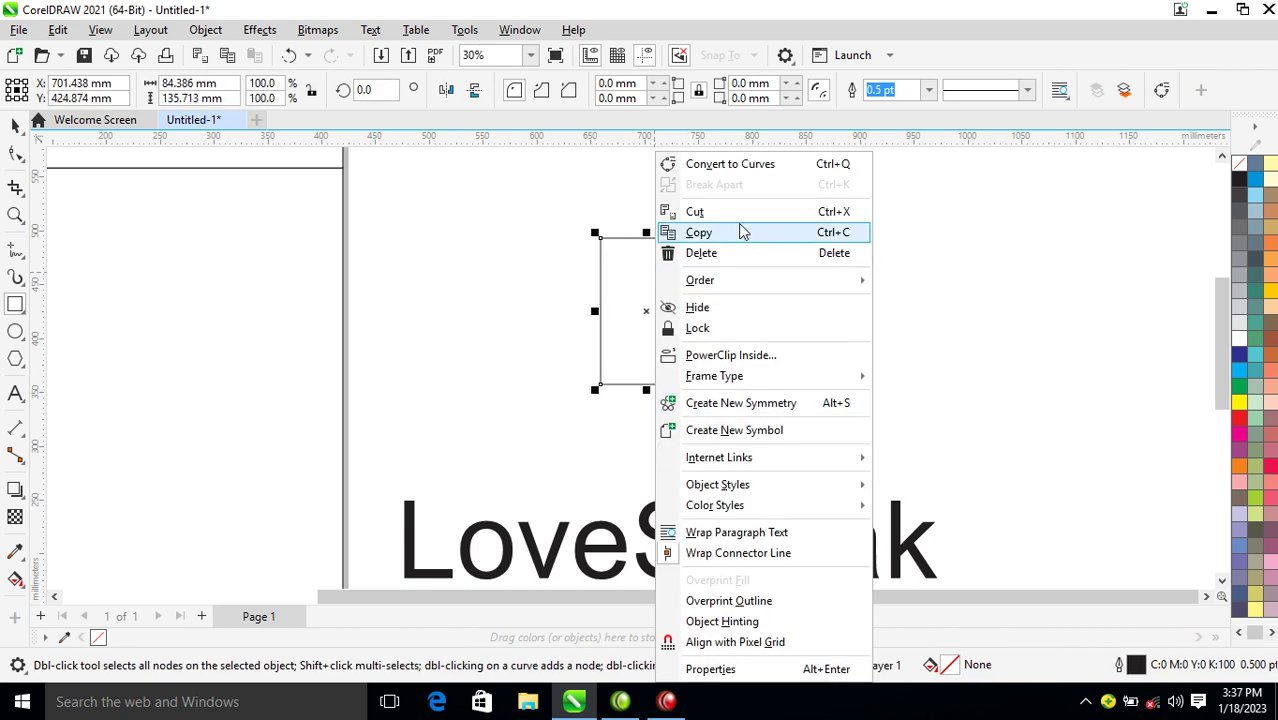
{"action": "left_click", "coordinate": [754, 173]}
{"action": "key", "text": "space"}
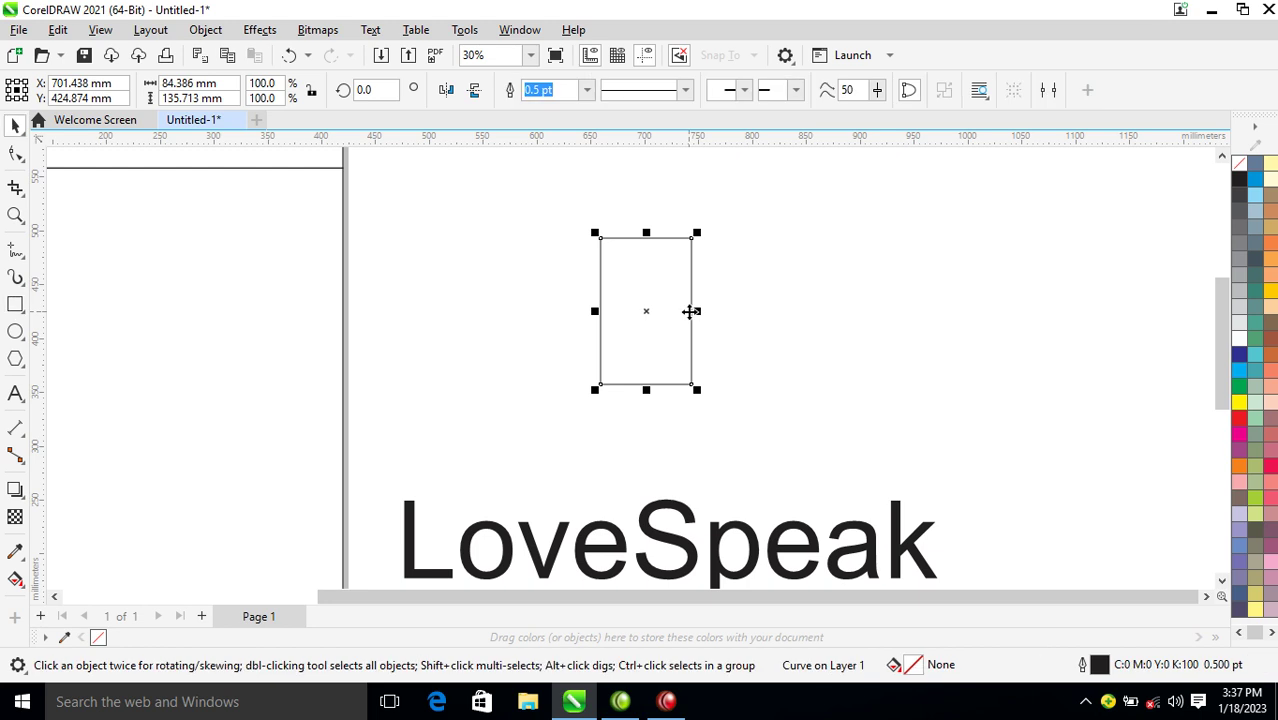
Delete the two left corner nodes of the converted rectangle to reduce it to its right vertical line
{"action": "left_click", "coordinate": [14, 154]}
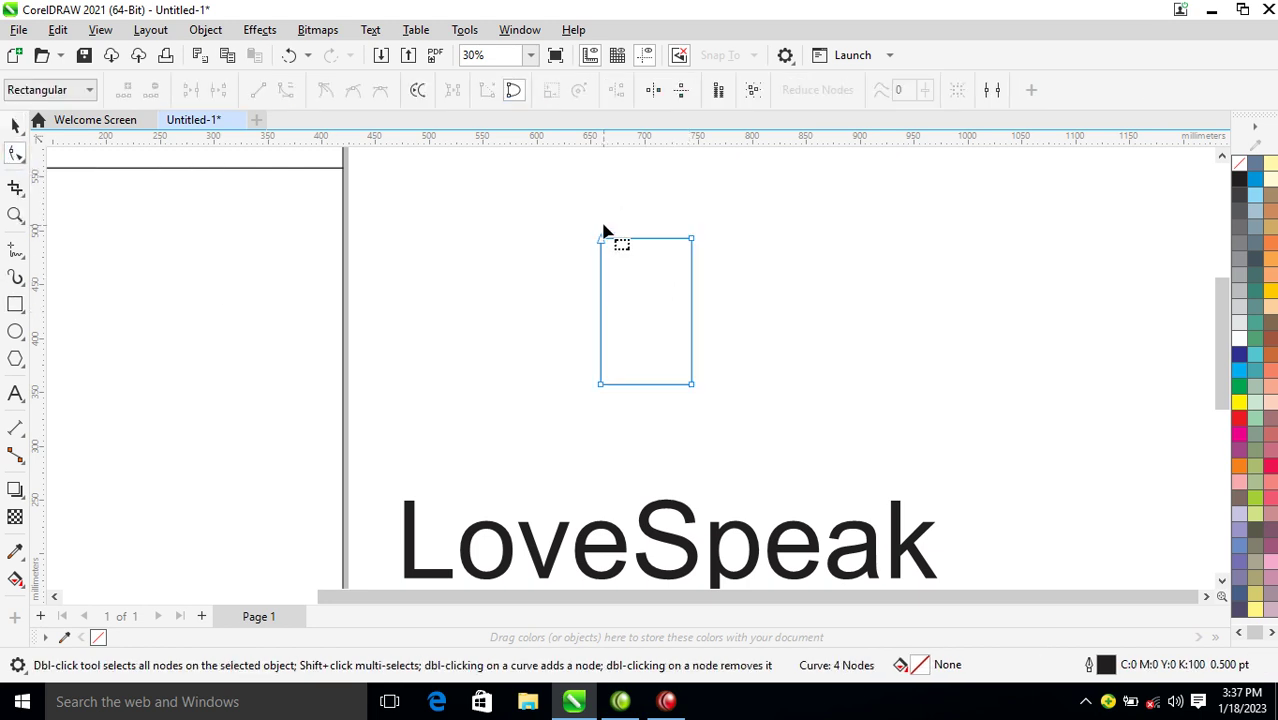
{"action": "double_click", "coordinate": [602, 246]}
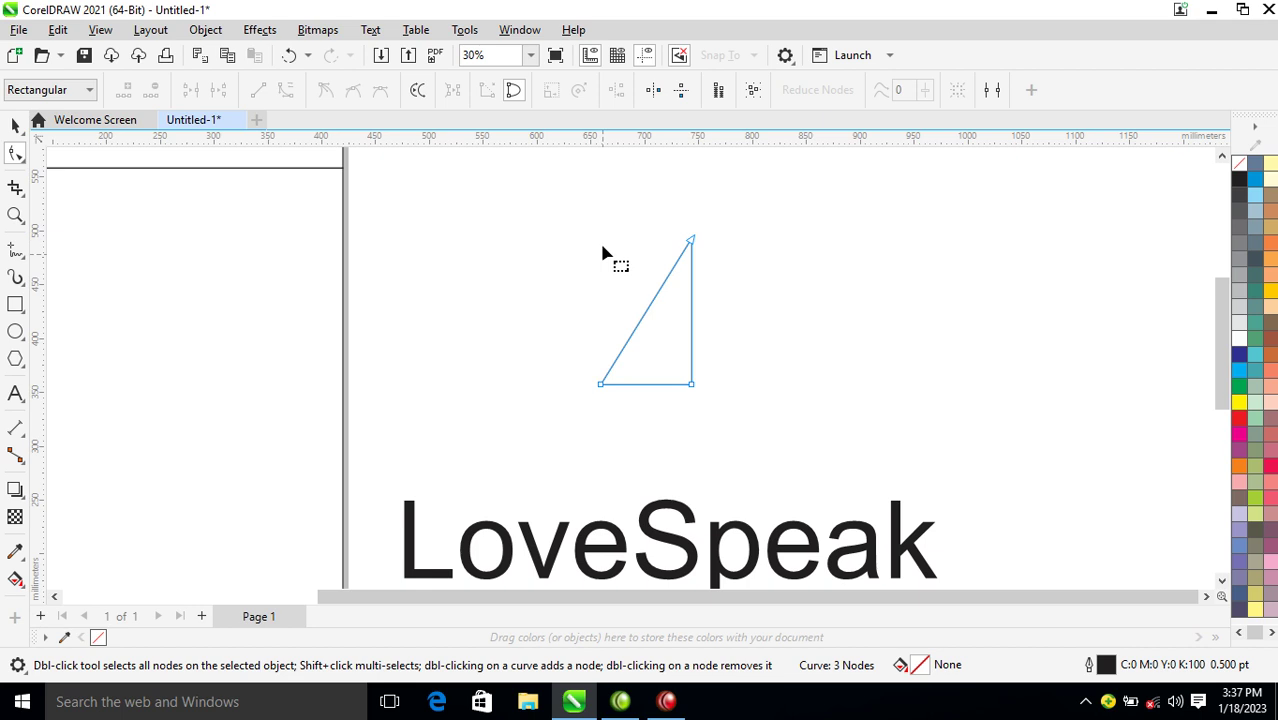
{"action": "double_click", "coordinate": [601, 385]}
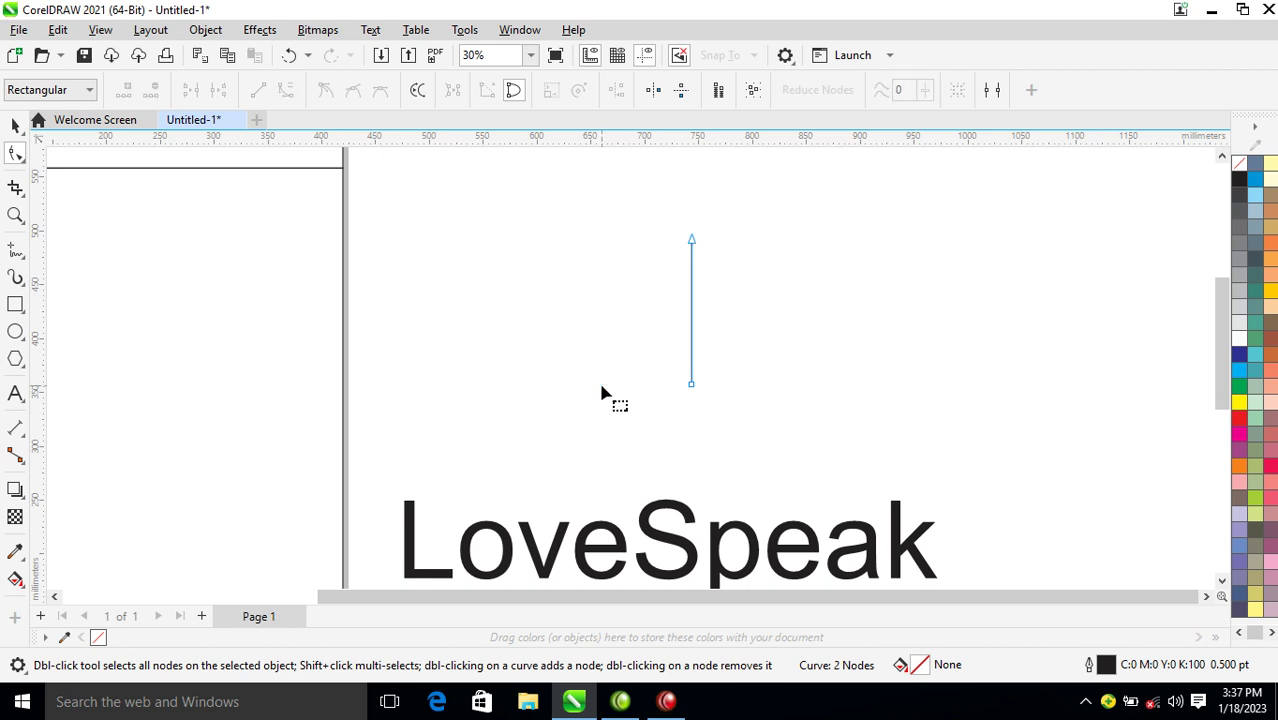
Convert the vertical line's segment to a curve and bend it with its handles into the left half of a heart
{"action": "right_click", "coordinate": [692, 328]}
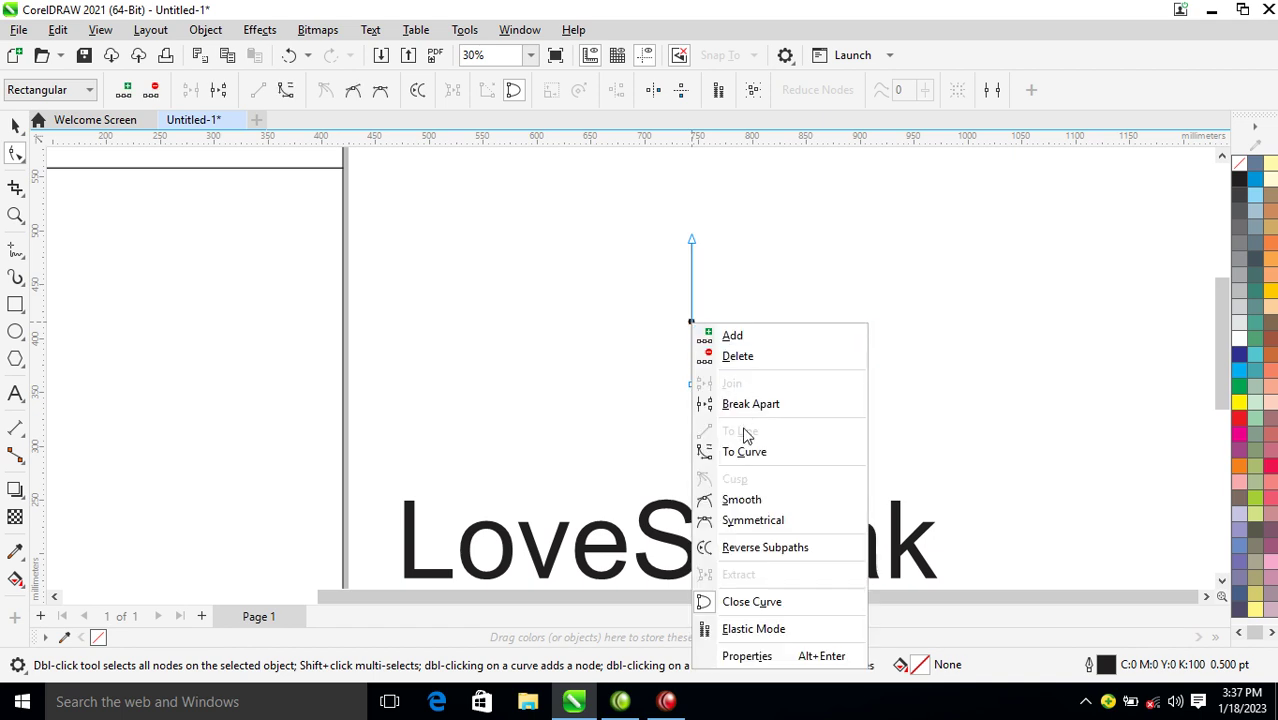
{"action": "left_click", "coordinate": [752, 455]}
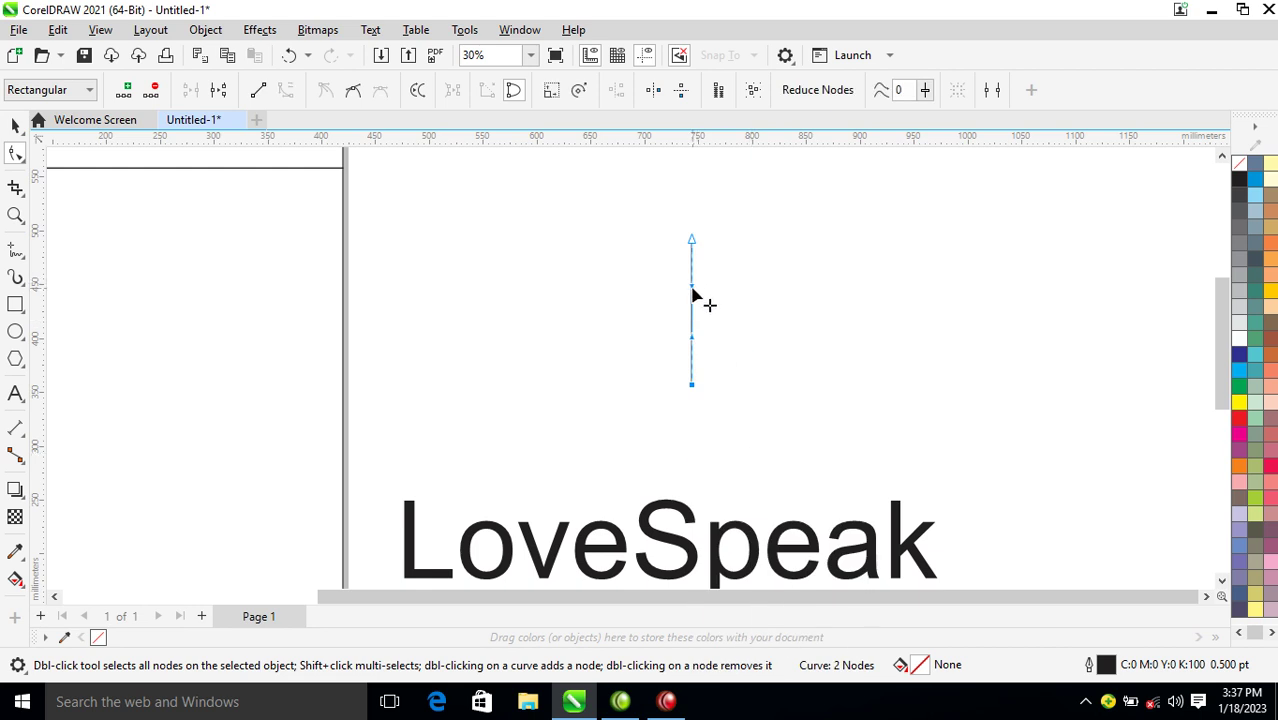
{"action": "left_click_drag", "start_coordinate": [692, 291], "coordinate": [596, 210]}
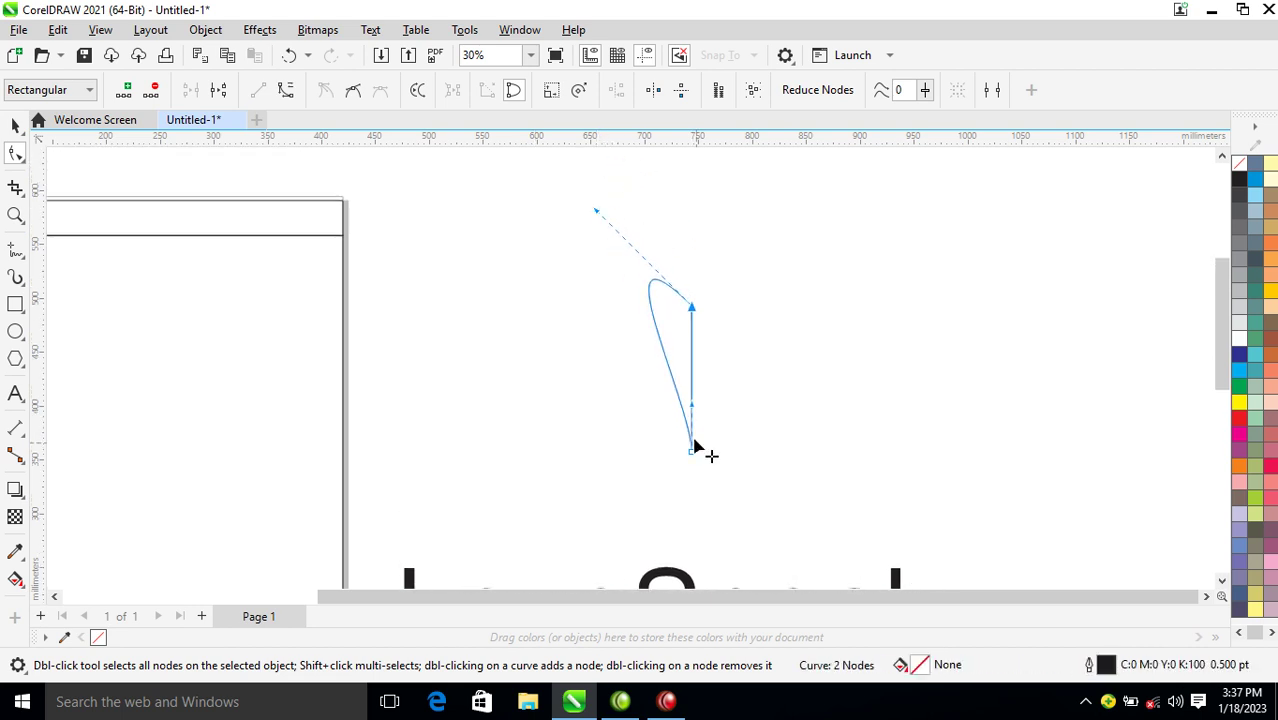
{"action": "left_click_drag", "start_coordinate": [693, 408], "coordinate": [481, 396]}
{"action": "left_click_drag", "start_coordinate": [597, 213], "coordinate": [645, 218]}
{"action": "left_click_drag", "start_coordinate": [481, 396], "coordinate": [461, 351]}
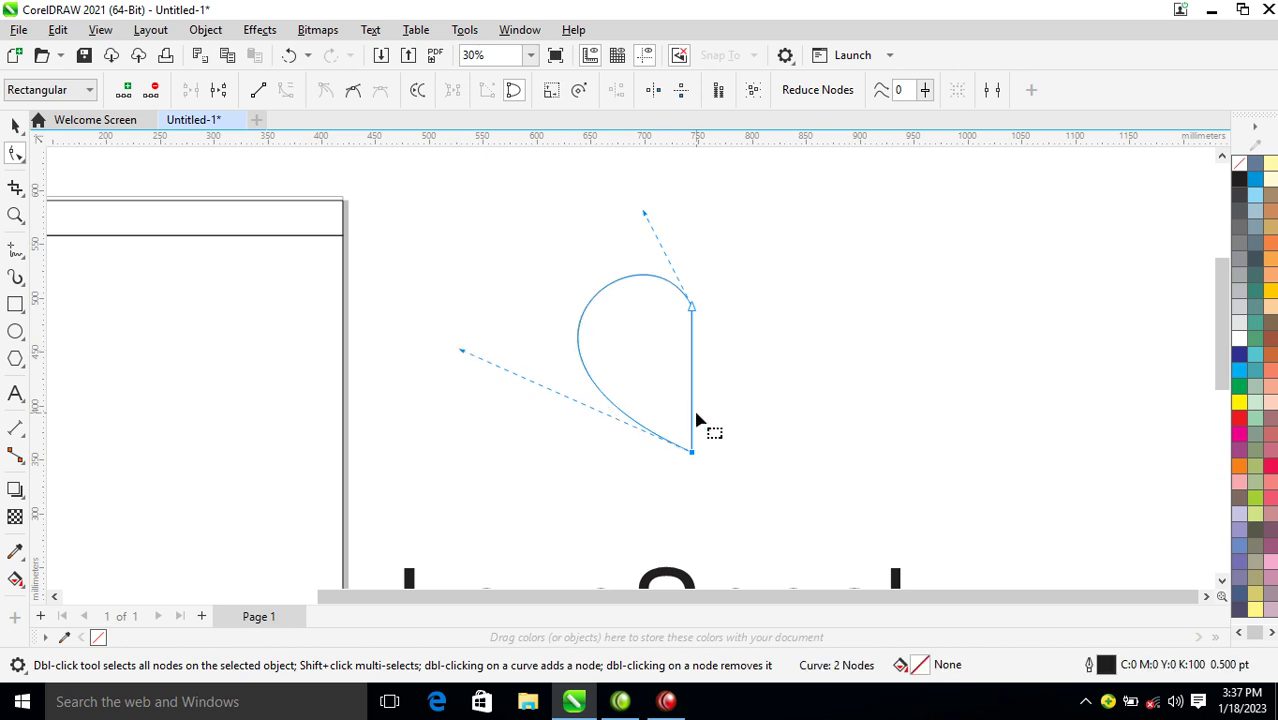
Mirror a copy of the half heart to its right side and weld both halves into one heart
{"action": "key", "text": "space"}
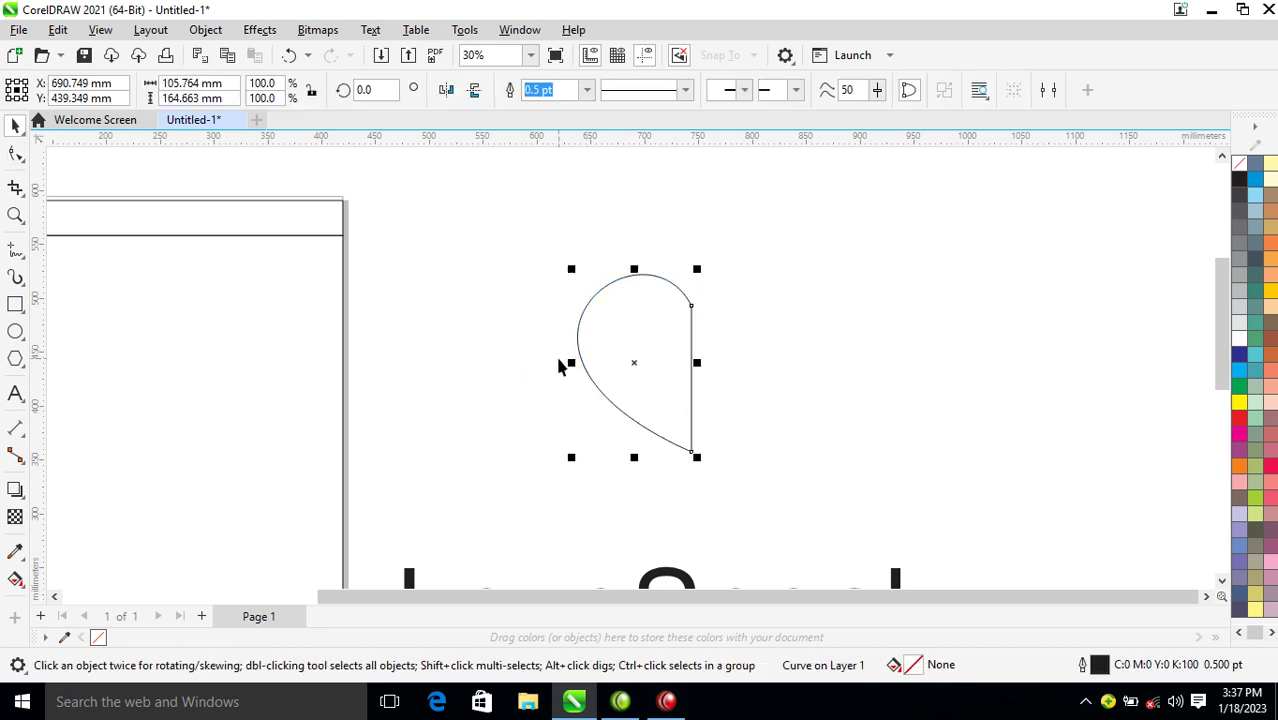
{"action": "left_click_drag", "start_coordinate": [572, 363], "coordinate": [747, 357]}
{"action": "right_click", "coordinate": [747, 357]}
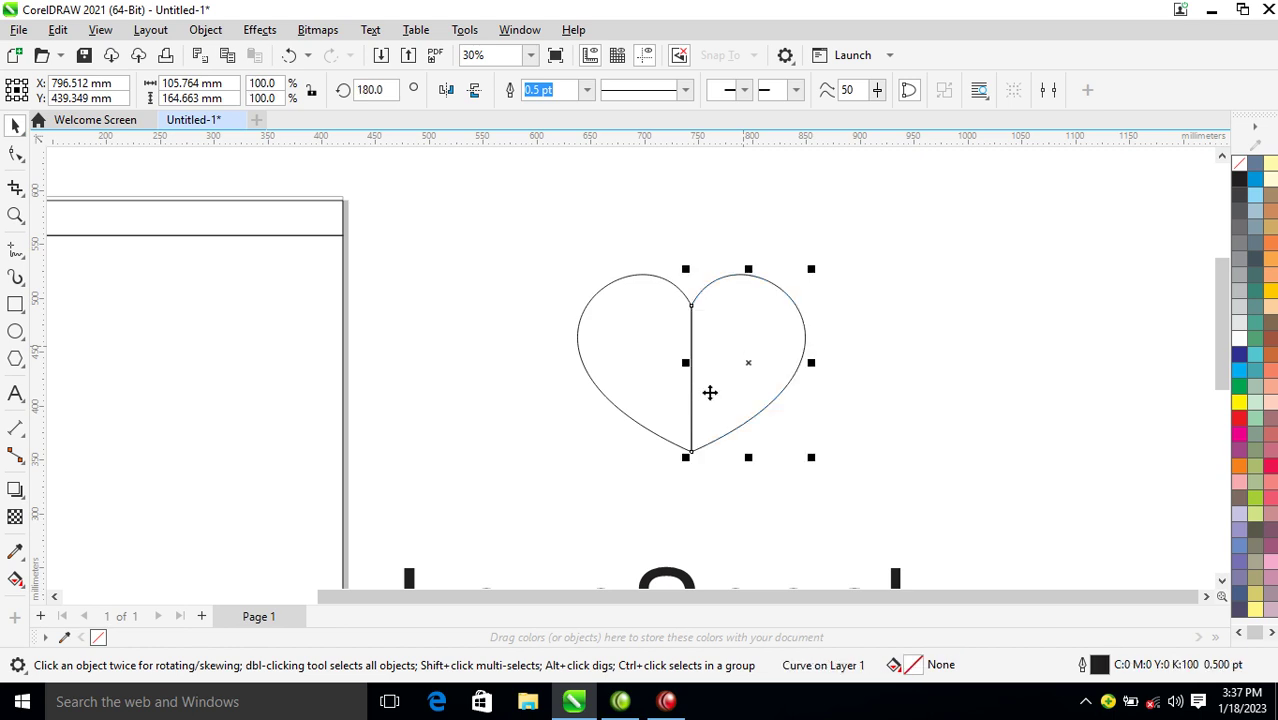
{"action": "left_click", "coordinate": [659, 306], "text": "shift"}
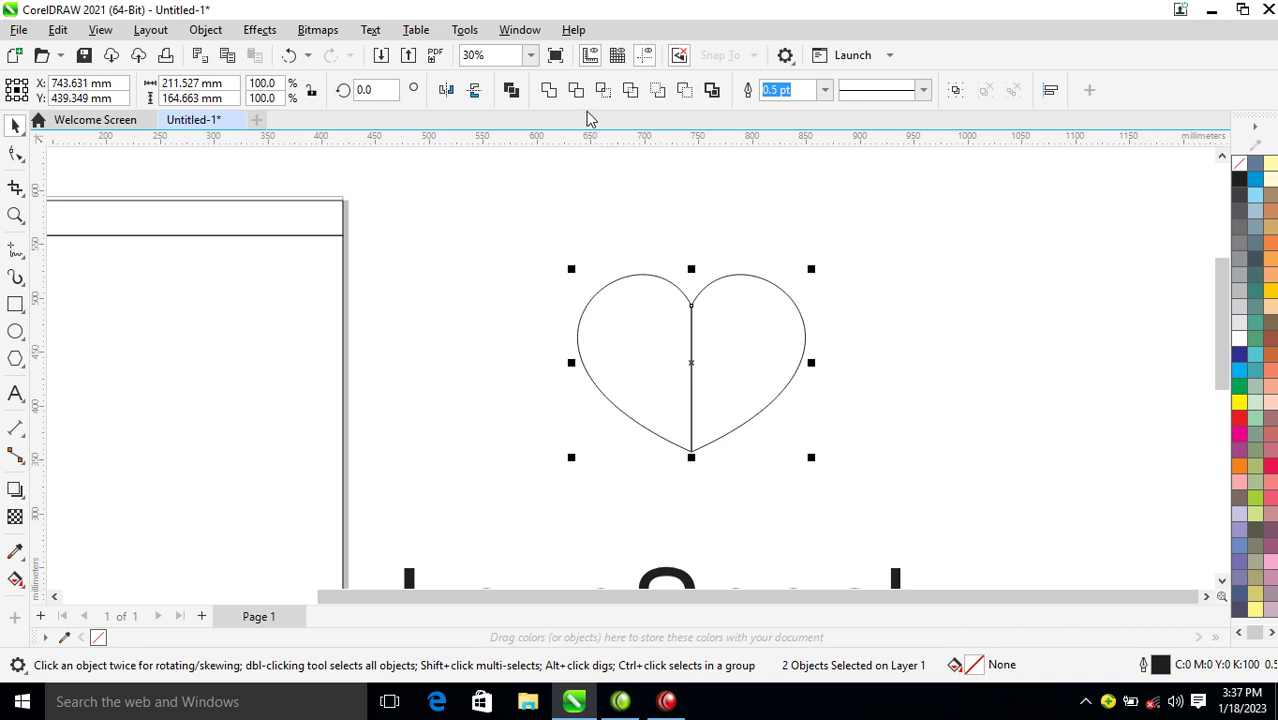
{"action": "left_click", "coordinate": [549, 91]}
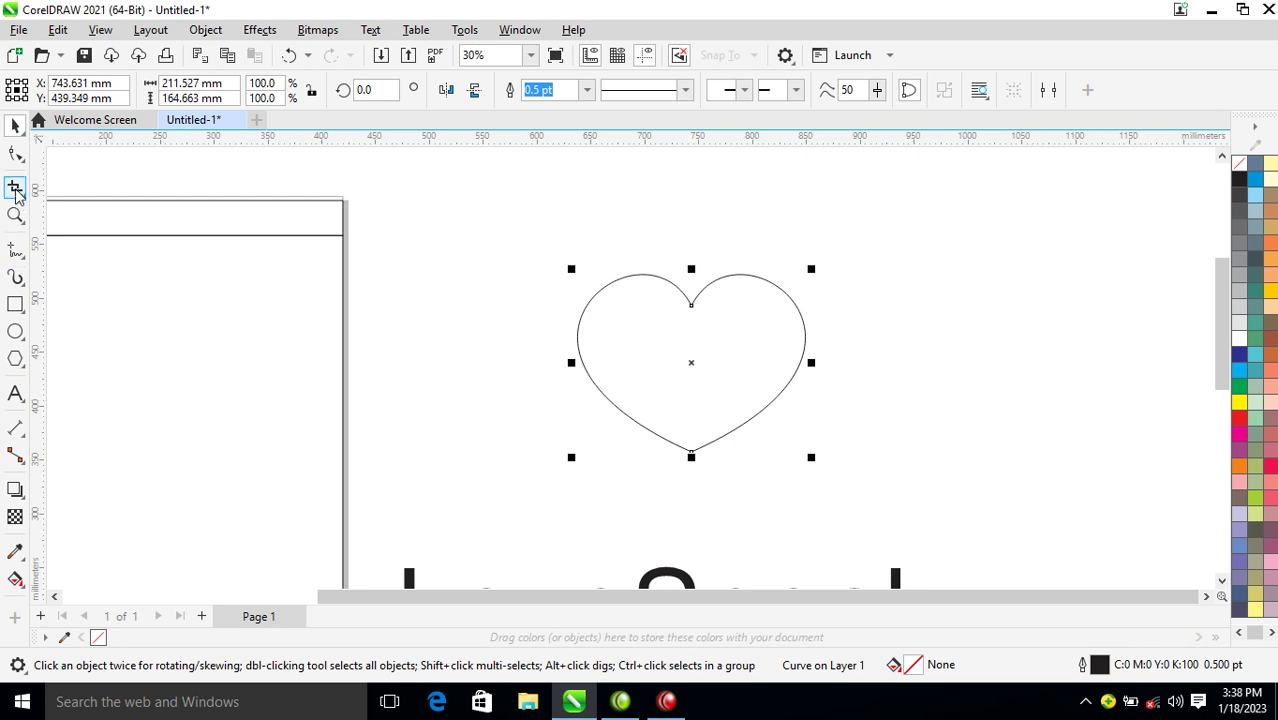
Add a node on the heart's lower left edge and bend the segment down to the tip inward
{"action": "left_click", "coordinate": [15, 153]}
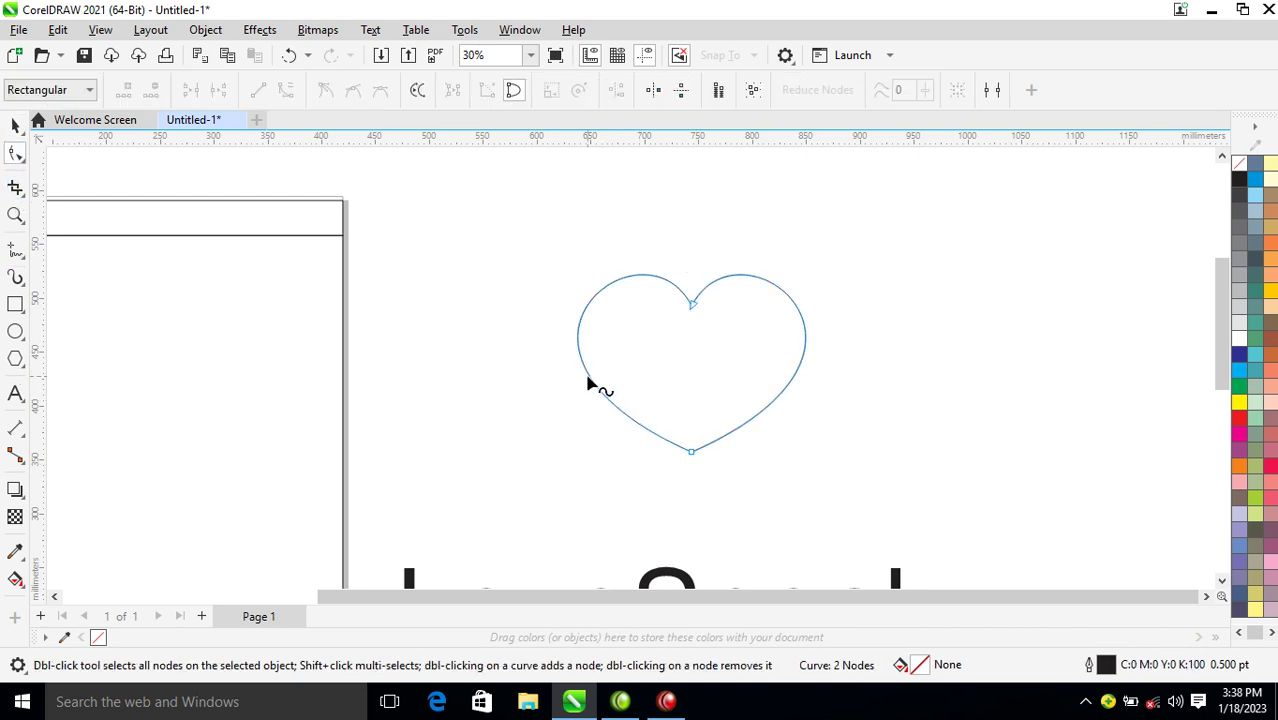
{"action": "left_click", "coordinate": [691, 455]}
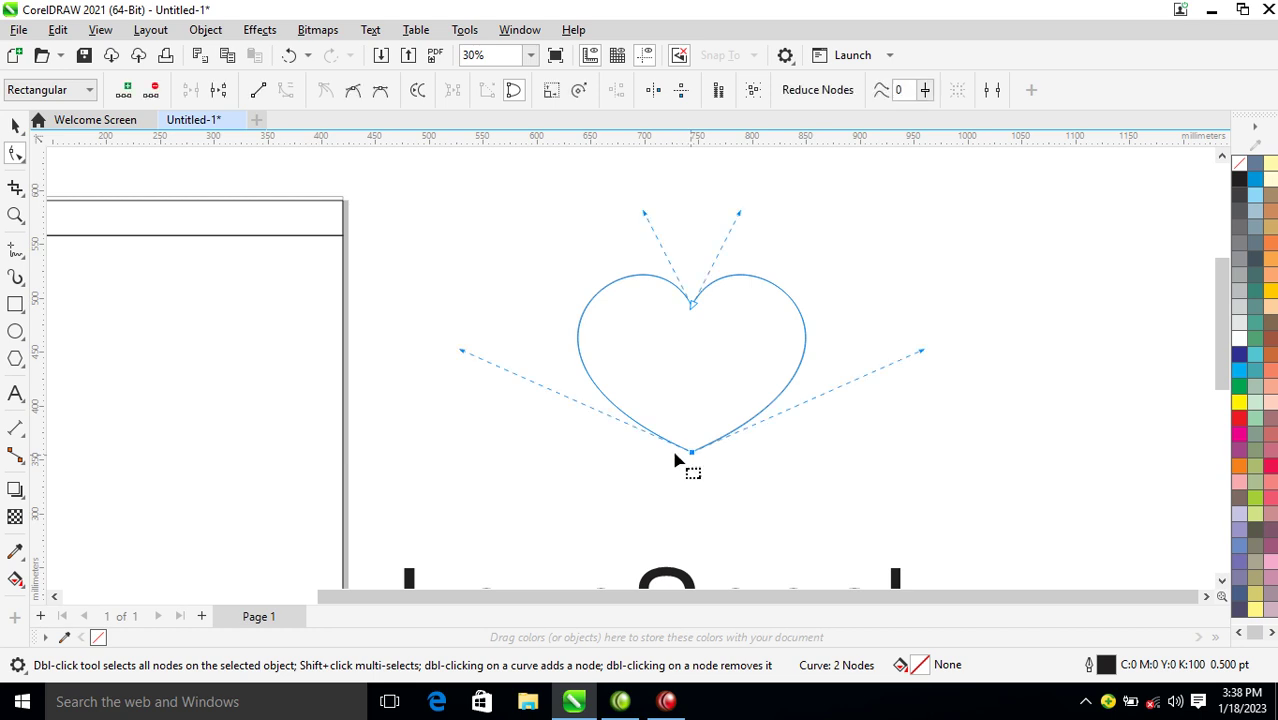
{"action": "double_click", "coordinate": [597, 391]}
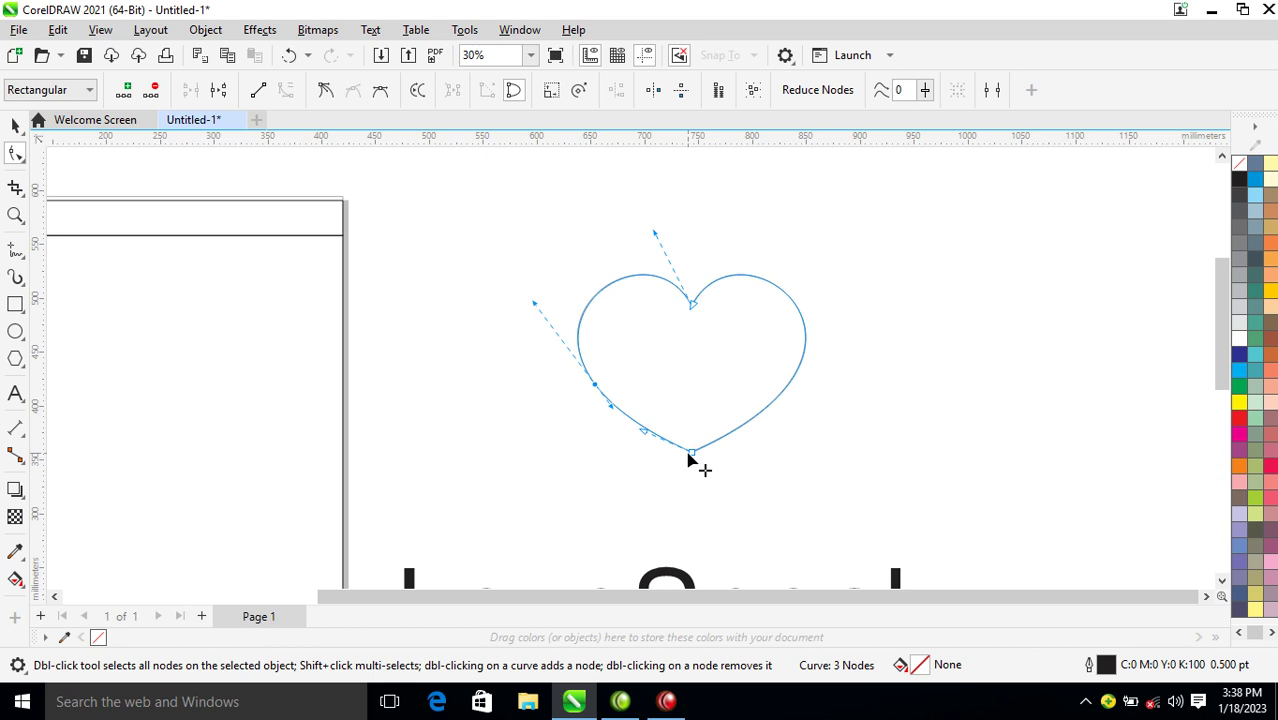
{"action": "left_click_drag", "start_coordinate": [645, 432], "coordinate": [668, 410]}
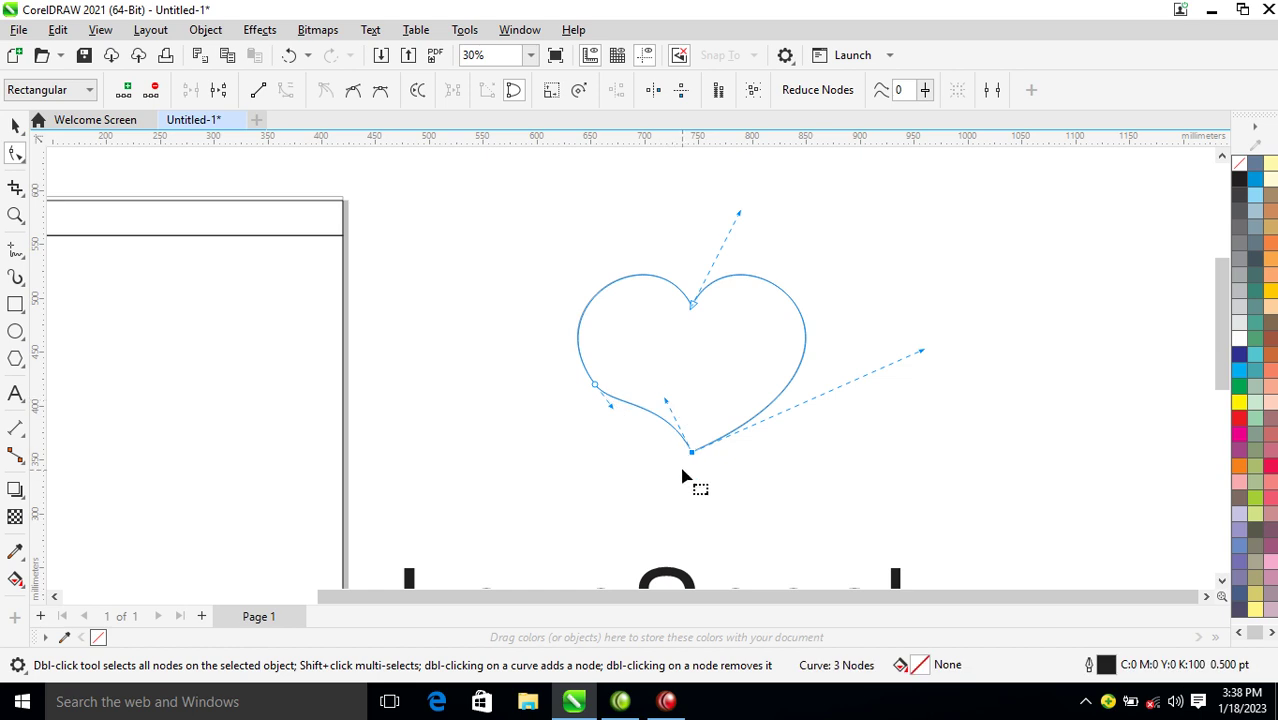
{"action": "key", "text": "space"}
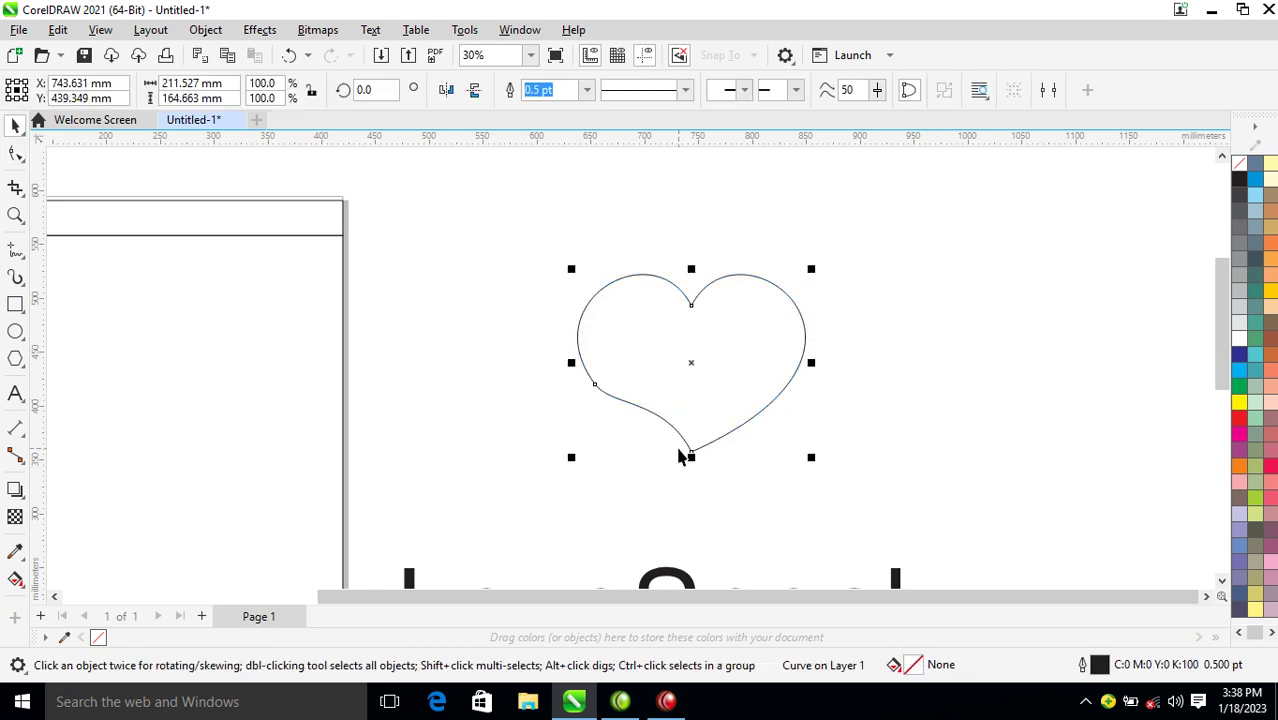
Refine the heart's left side by adjusting the handles of the lower left node and the bottom tip
{"action": "key", "text": "F10"}
{"action": "left_click", "coordinate": [692, 454]}
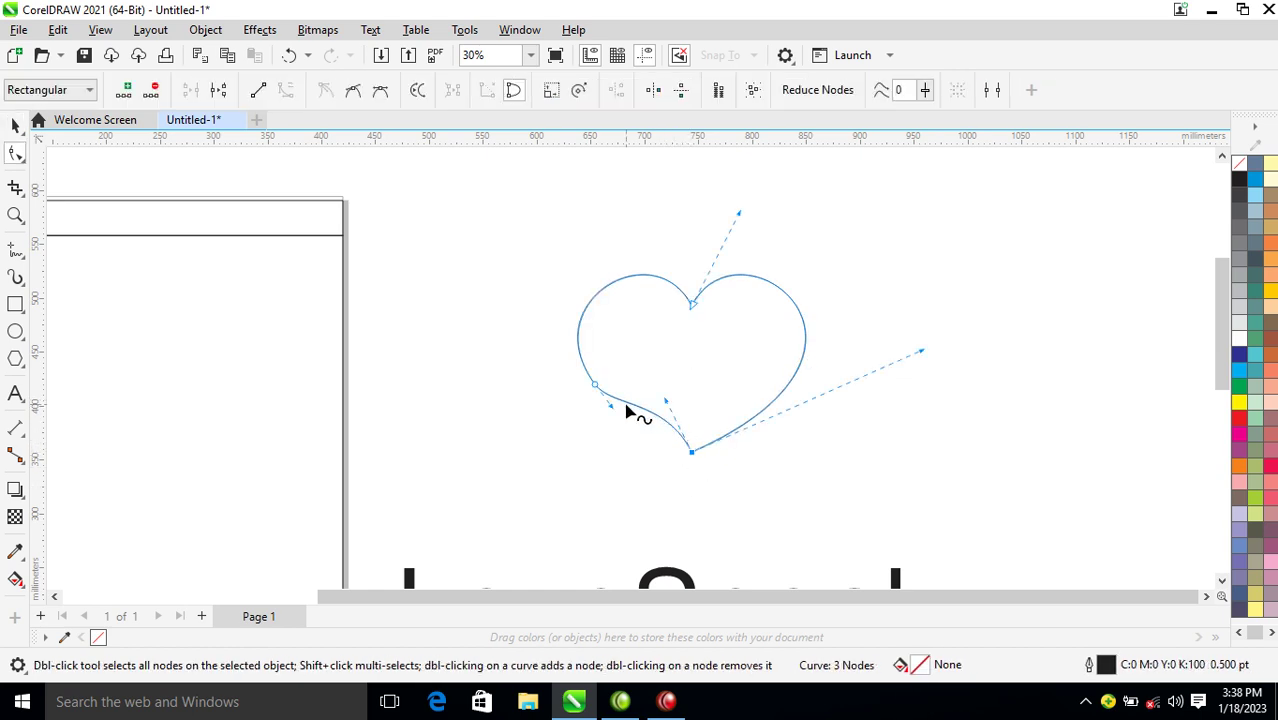
{"action": "left_click_drag", "start_coordinate": [597, 387], "coordinate": [523, 302]}
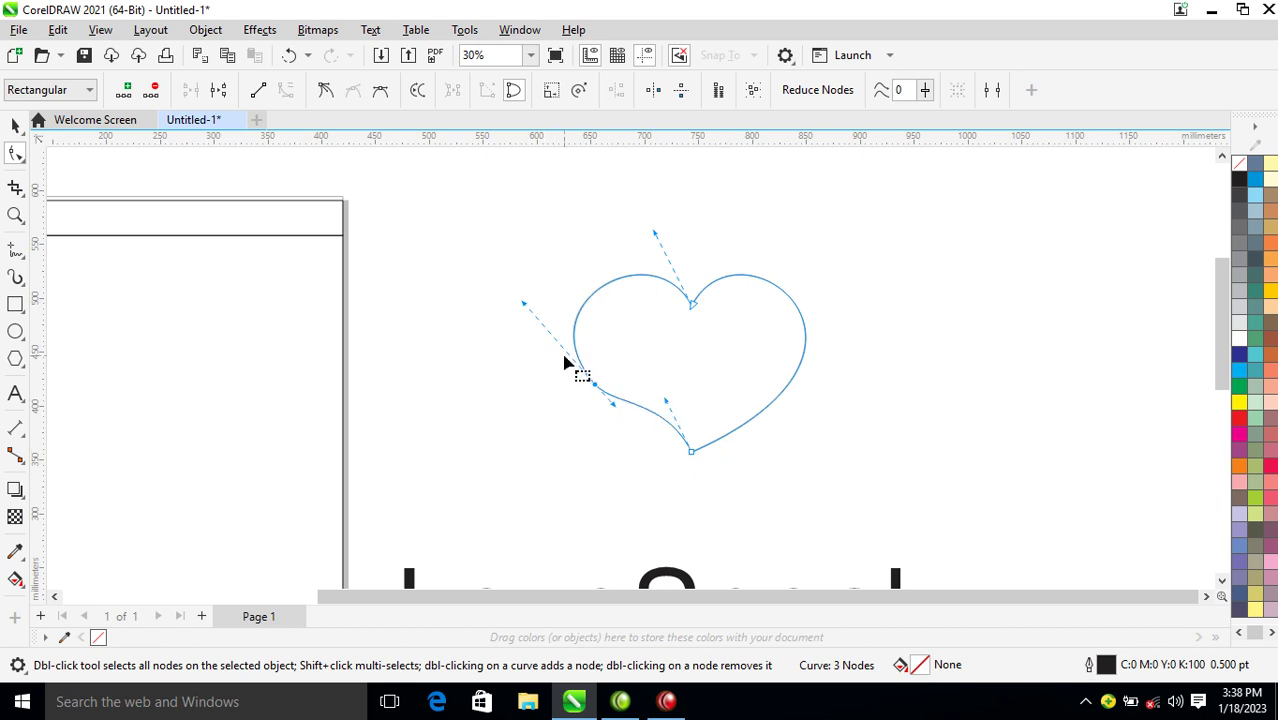
{"action": "left_click", "coordinate": [680, 428]}
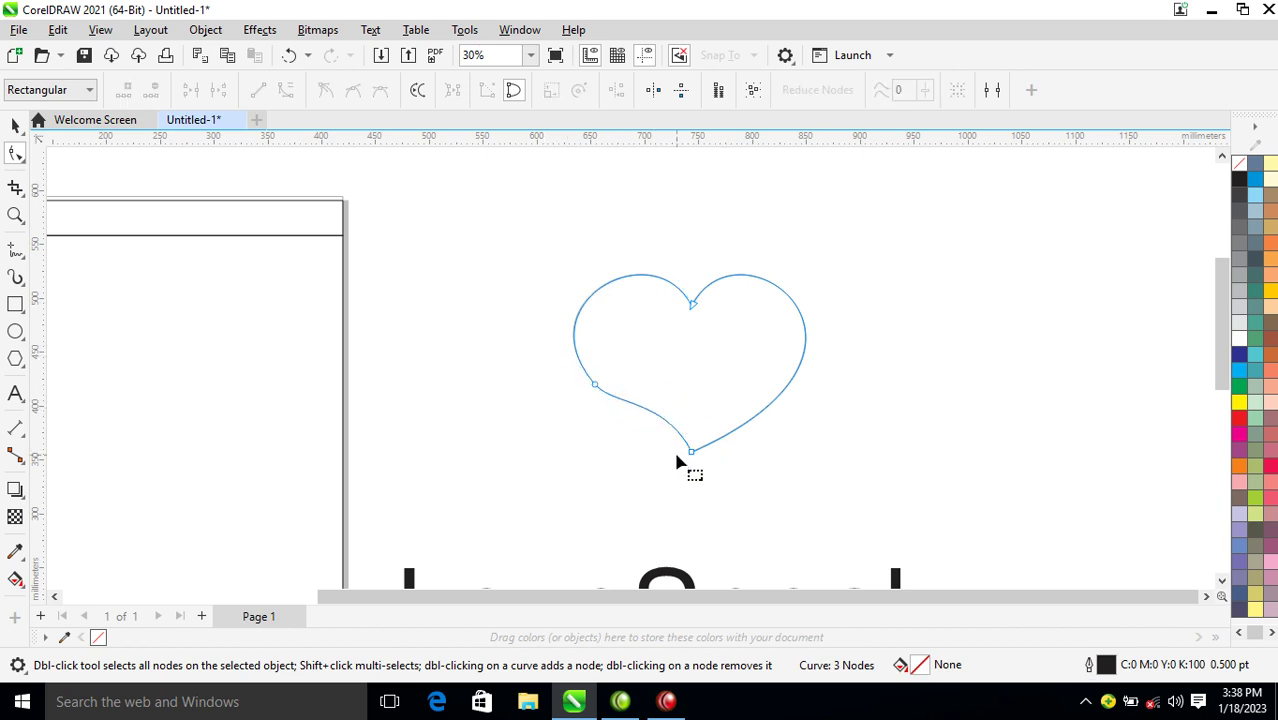
{"action": "left_click", "coordinate": [691, 453]}
{"action": "left_click_drag", "start_coordinate": [666, 401], "coordinate": [618, 419]}
{"action": "key", "text": "space"}
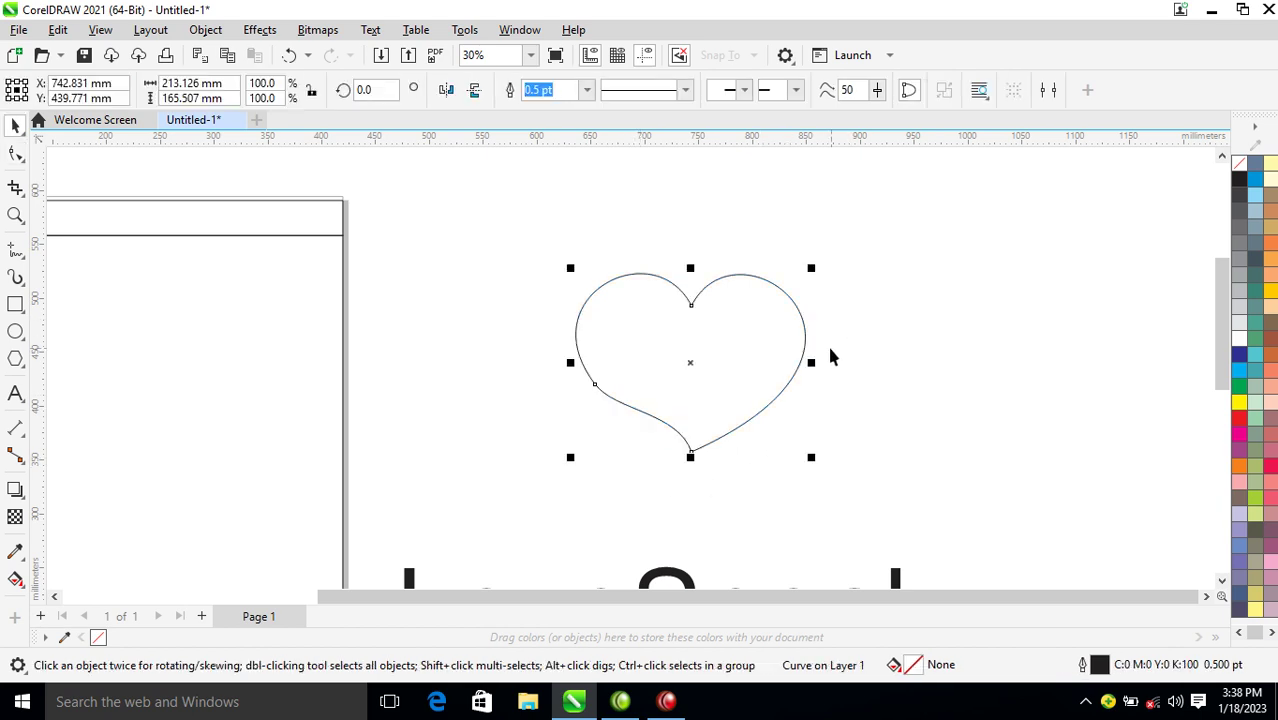
Narrow the heart to about 186 mm wide and replace its lower left node with one at its leftmost point
{"action": "left_click_drag", "start_coordinate": [813, 365], "coordinate": [797, 364]}
{"action": "key", "text": "space"}
{"action": "double_click", "coordinate": [590, 337]}
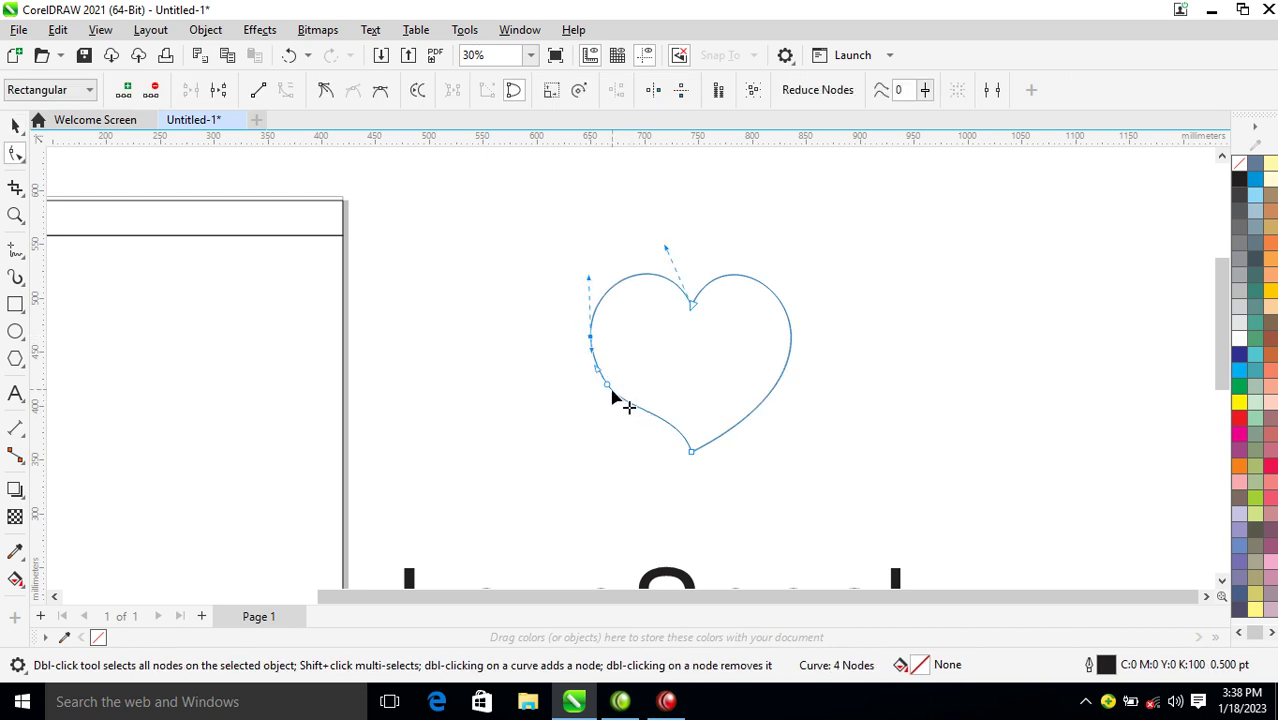
{"action": "key", "text": "space"}
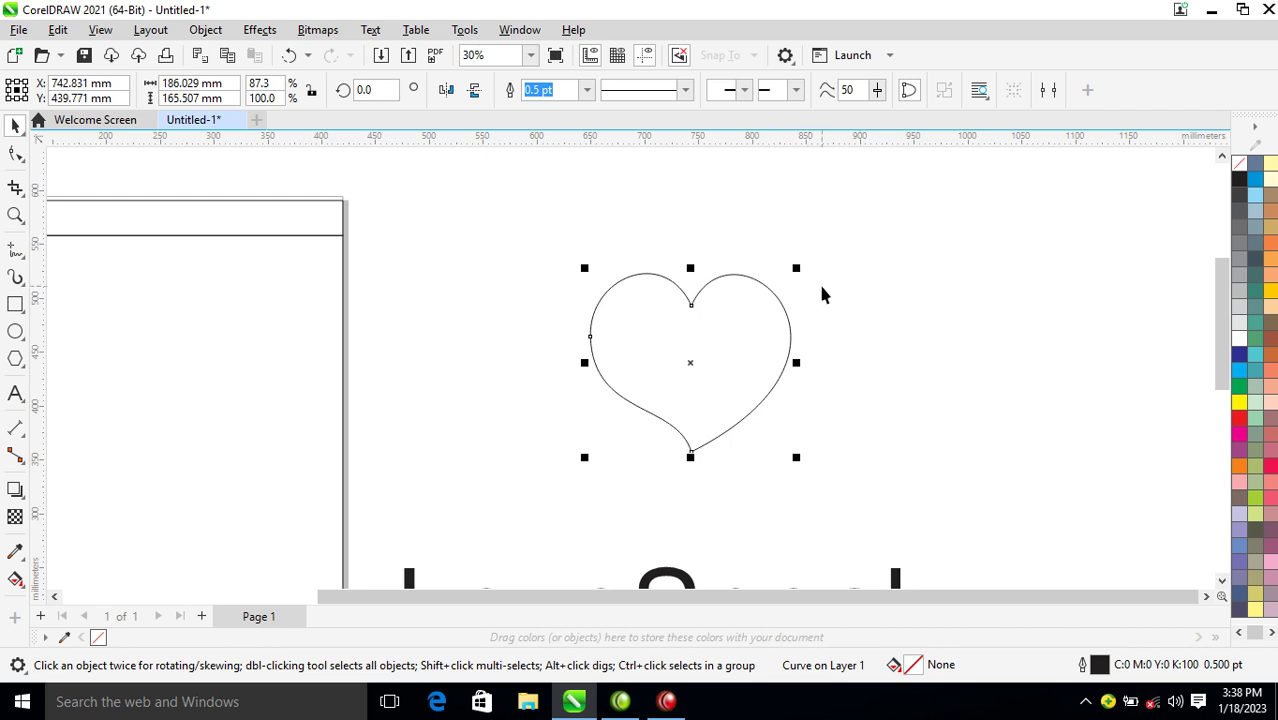
{"action": "left_click", "coordinate": [864, 317]}
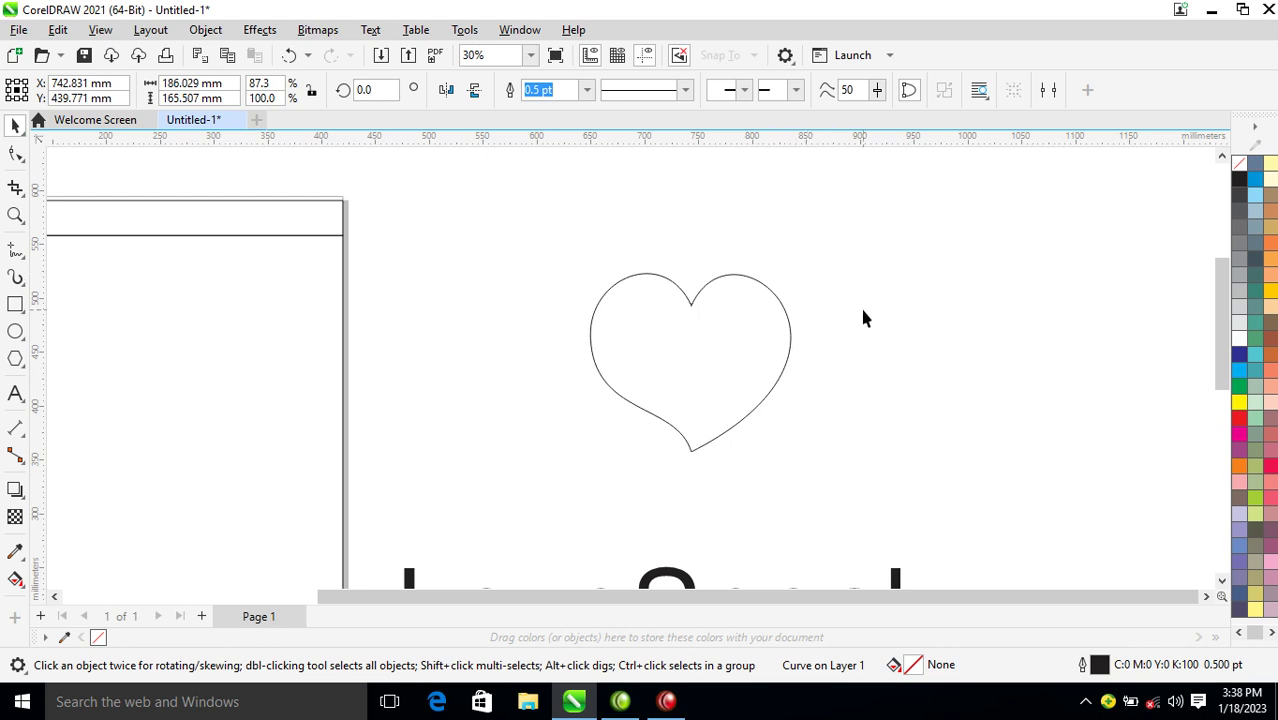
Create two smaller copies of the heart inside it, the larger about 168 by 150 mm, and combine them into one curve
{"action": "left_click", "coordinate": [787, 294]}
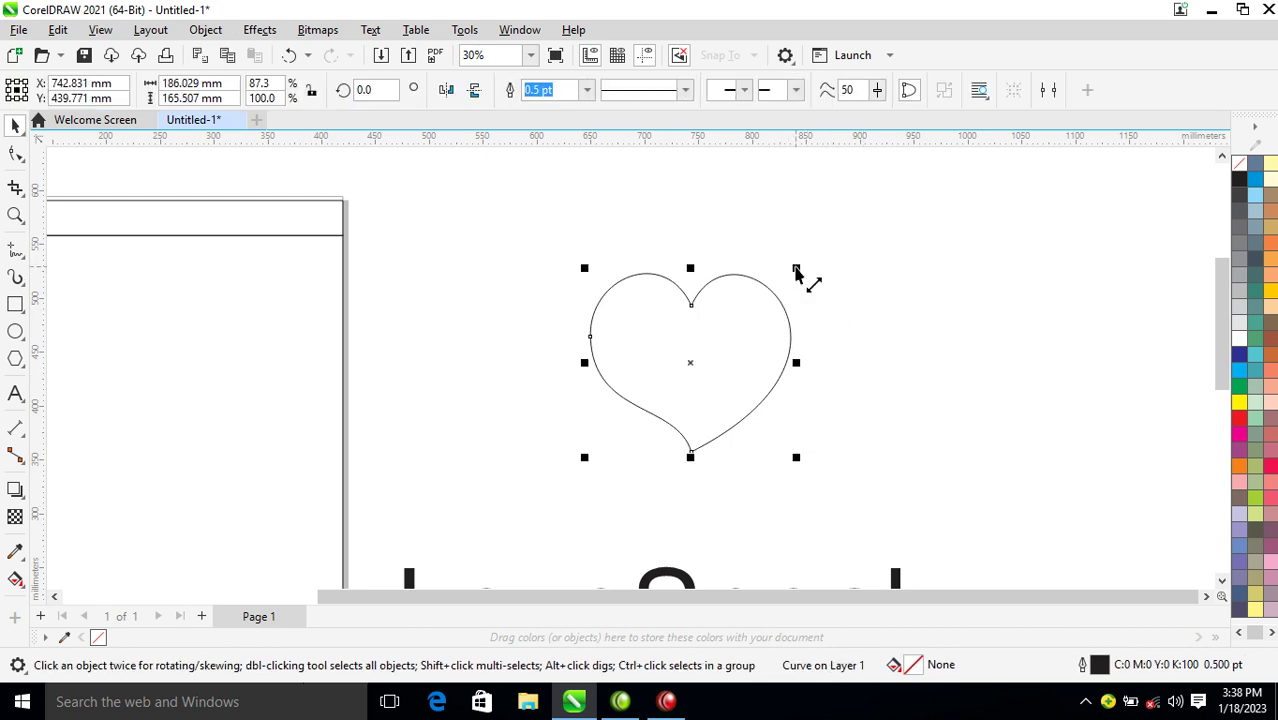
{"action": "left_click_drag", "start_coordinate": [796, 271], "coordinate": [781, 301]}
{"action": "right_click", "coordinate": [793, 288]}
{"action": "left_click", "coordinate": [737, 300], "text": "shift"}
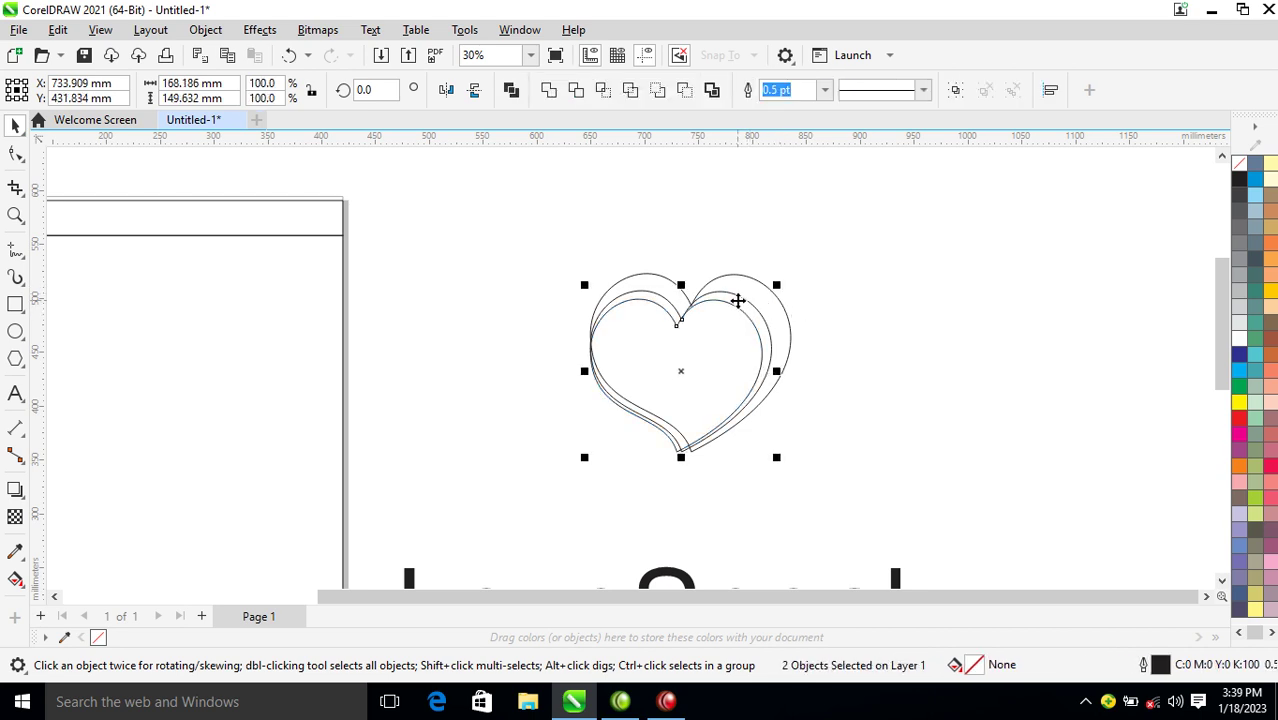
{"action": "left_click", "coordinate": [739, 305]}
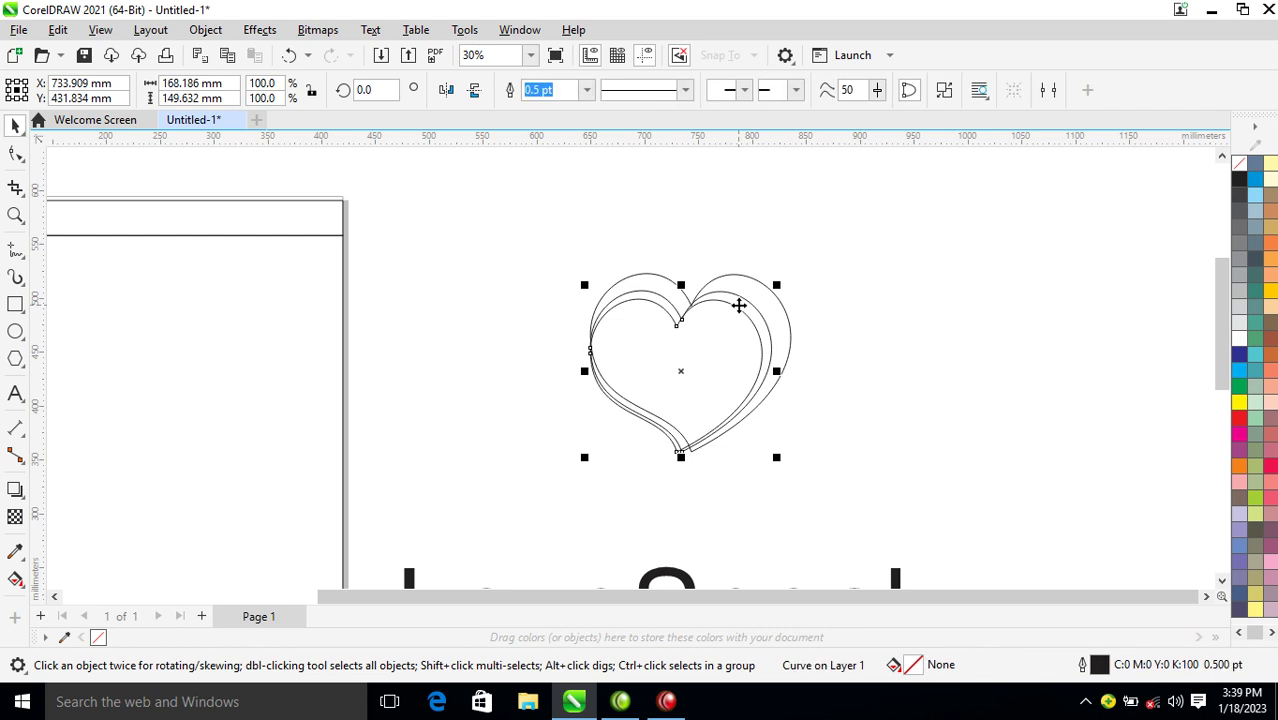
{"action": "left_click", "coordinate": [1240, 440]}
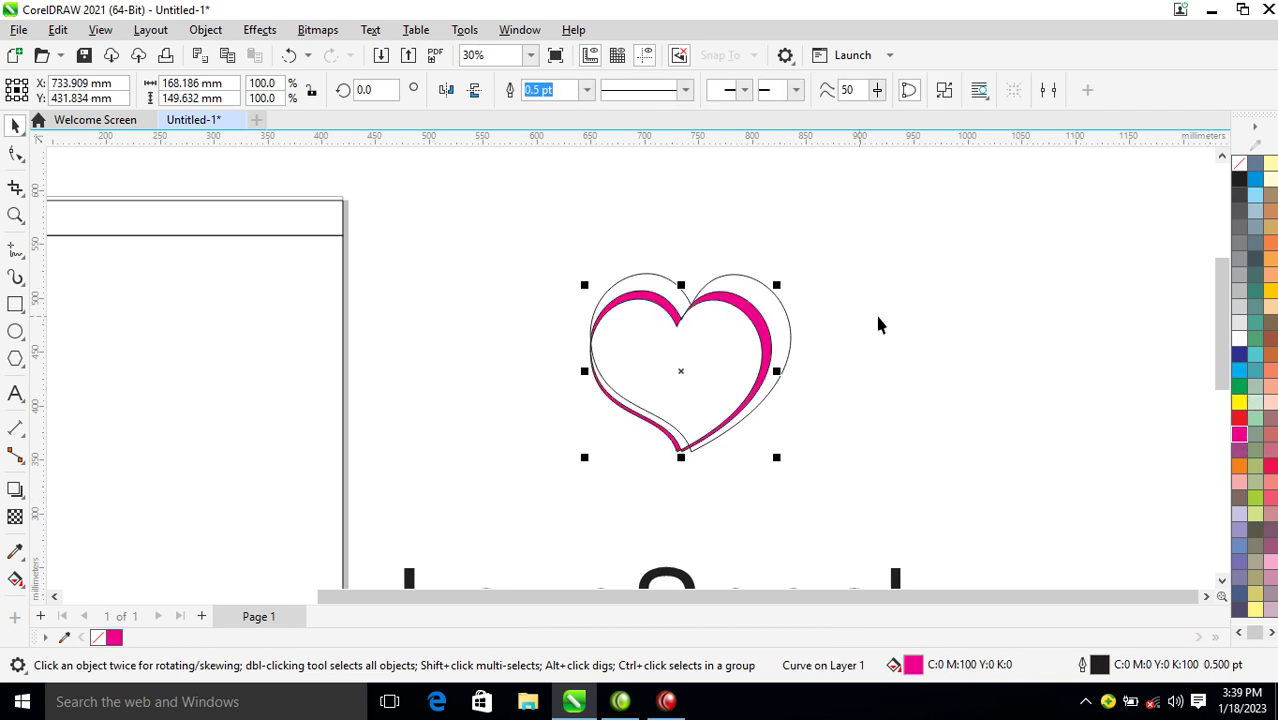
{"action": "right_click", "coordinate": [1238, 170]}
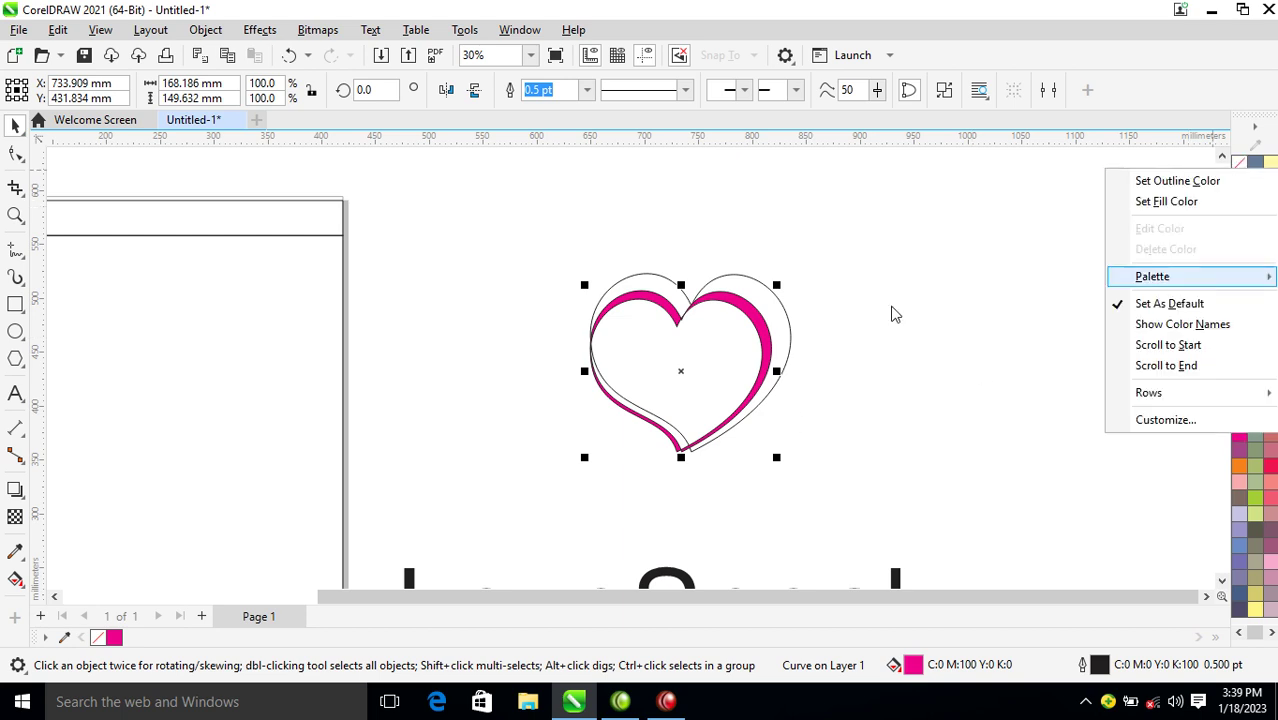
{"action": "left_click", "coordinate": [1187, 203]}
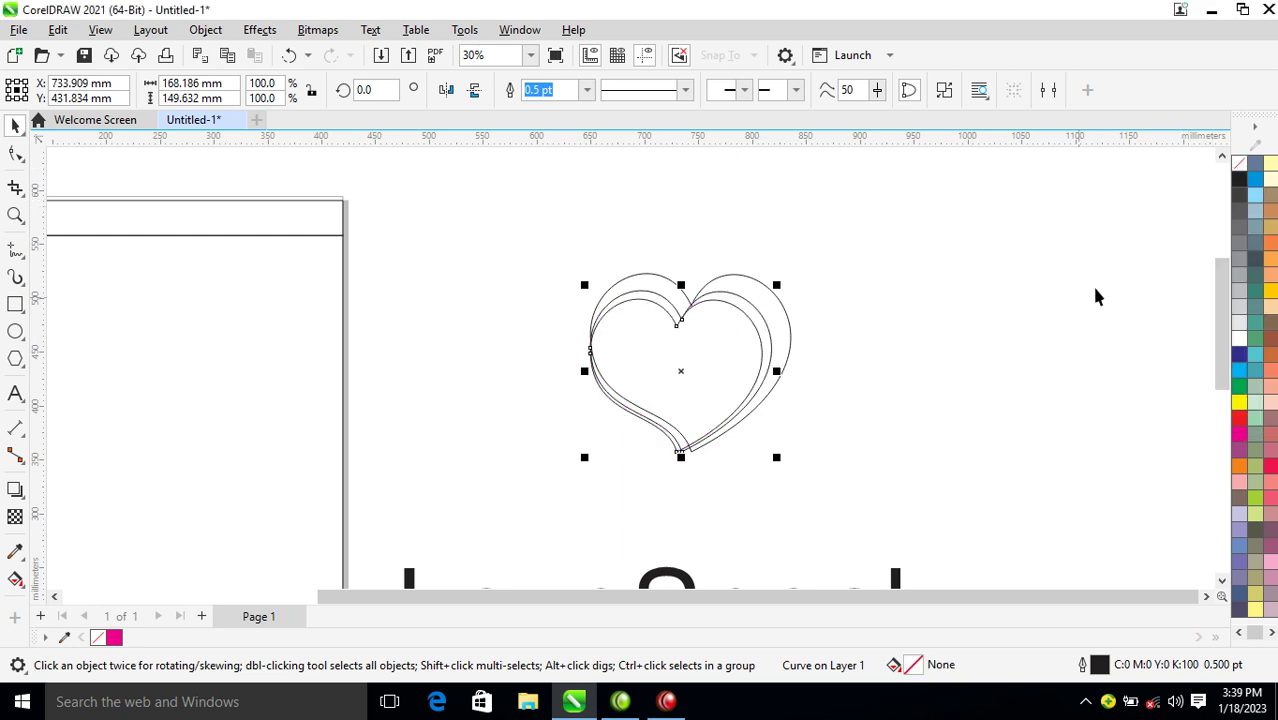
Fill the combined inner heart curve with magenta, remove its outline, and move it to the lower left of the large heart
{"action": "left_click", "coordinate": [1240, 433]}
{"action": "right_click", "coordinate": [1238, 170]}
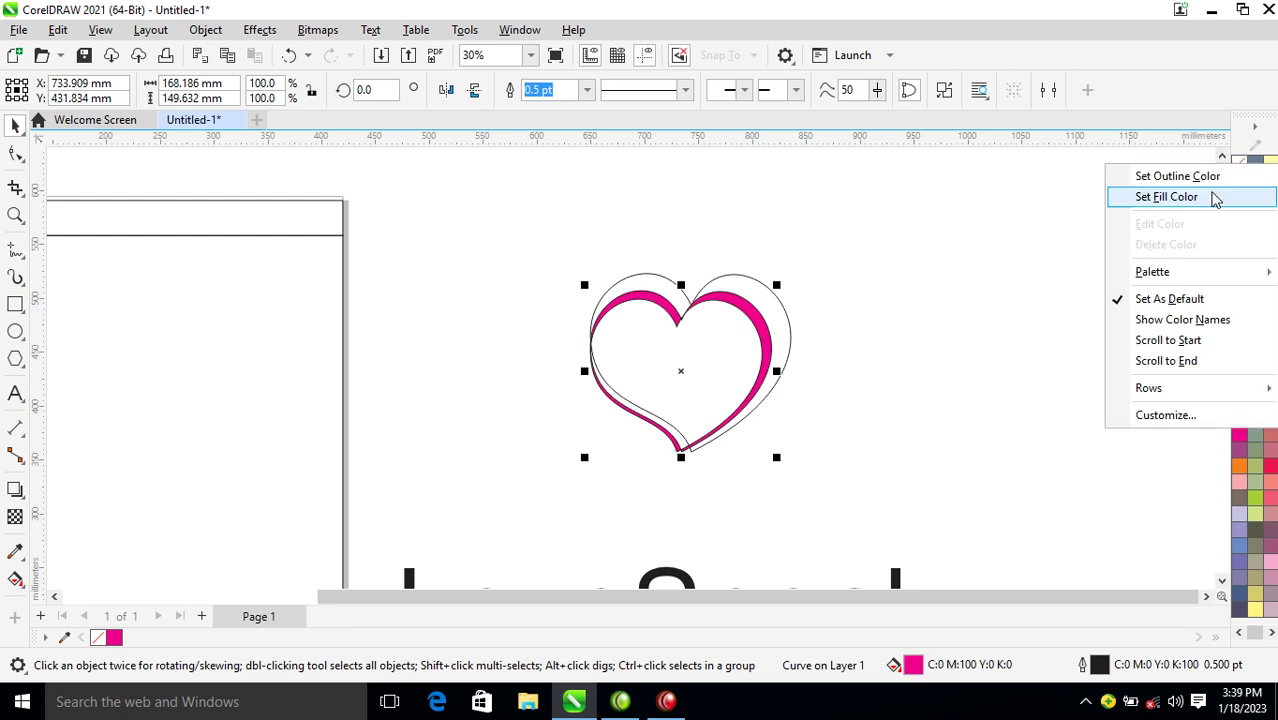
{"action": "left_click", "coordinate": [1167, 175]}
{"action": "left_click_drag", "start_coordinate": [760, 323], "coordinate": [700, 373]}
Fill the large heart with magenta (C:0 M:100 Y:0 K:0) and remove its outline
{"action": "left_click", "coordinate": [769, 315]}
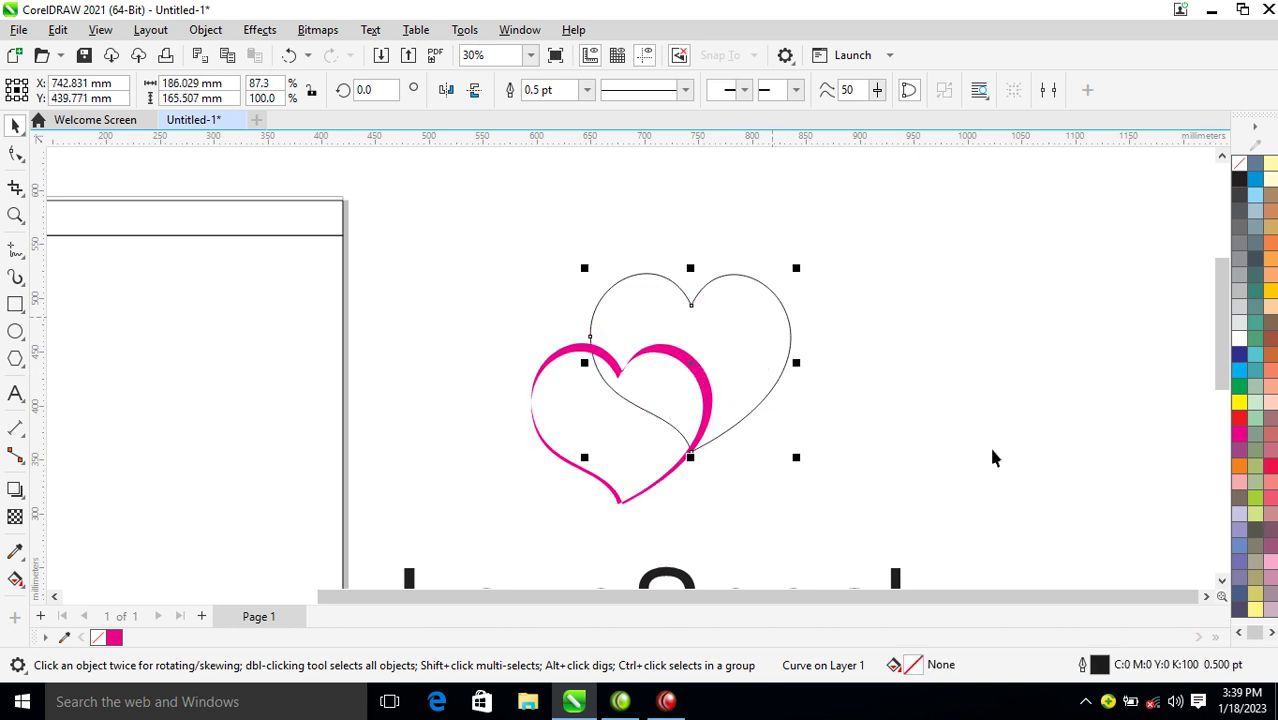
{"action": "left_click", "coordinate": [1240, 436]}
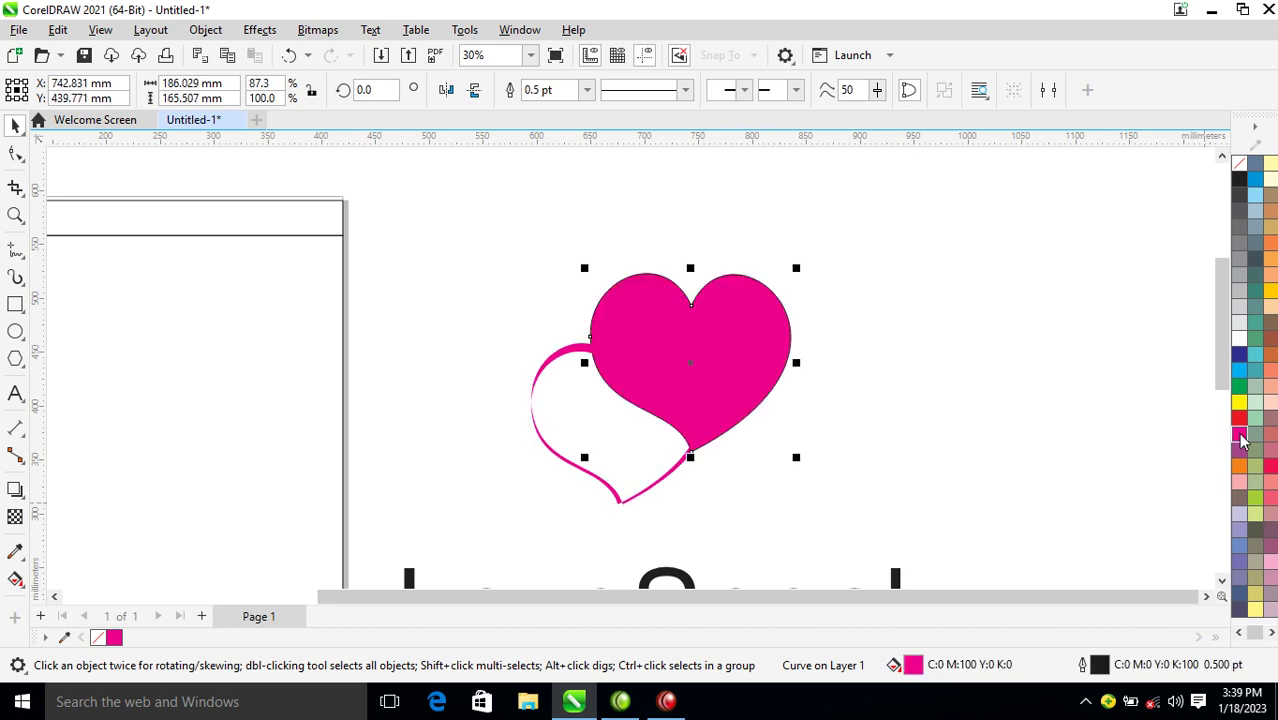
{"action": "right_click", "coordinate": [1240, 173]}
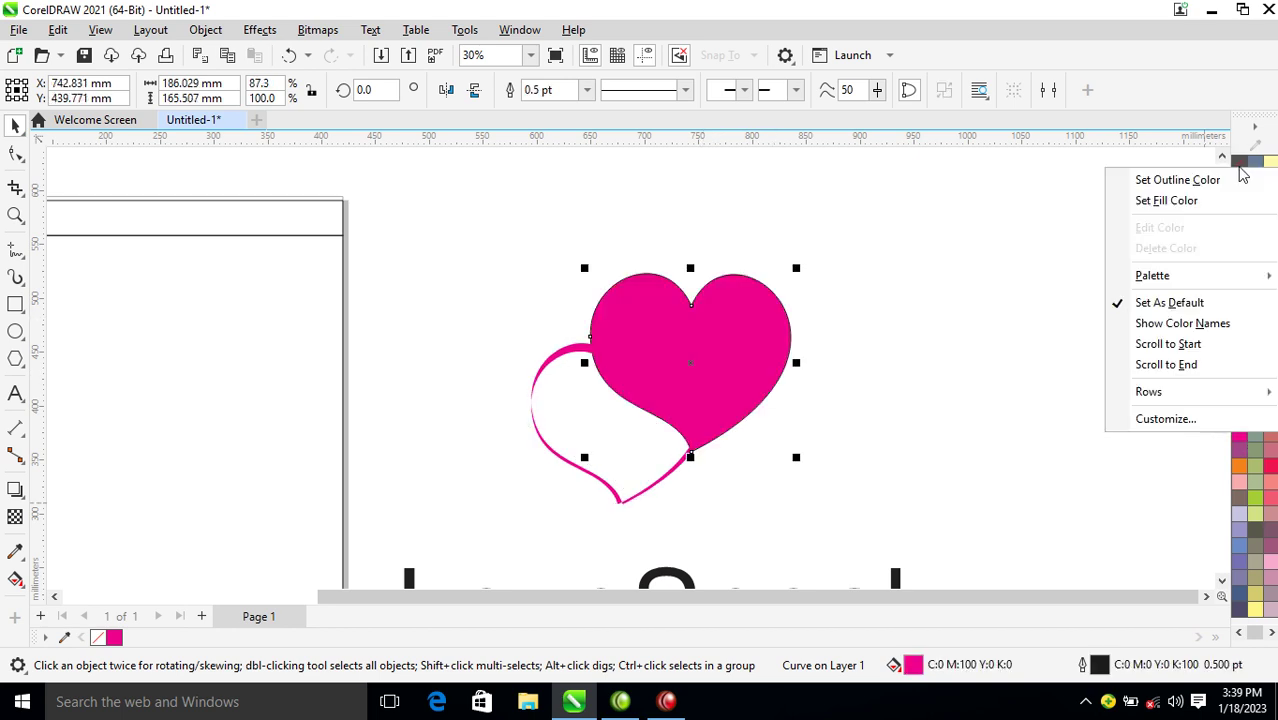
{"action": "left_click", "coordinate": [1178, 180]}
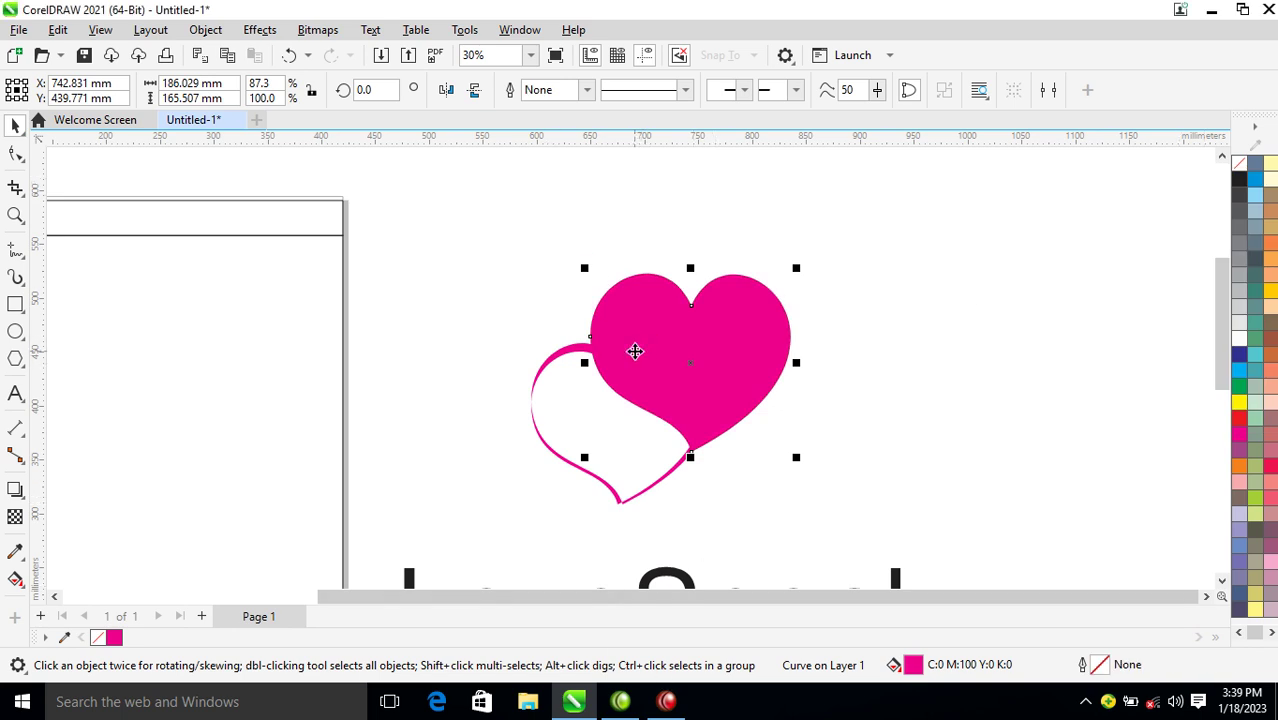
Apply a magenta-to-white fountain fill running down the large heart and place it behind the hollow heart
{"action": "key", "text": "g"}
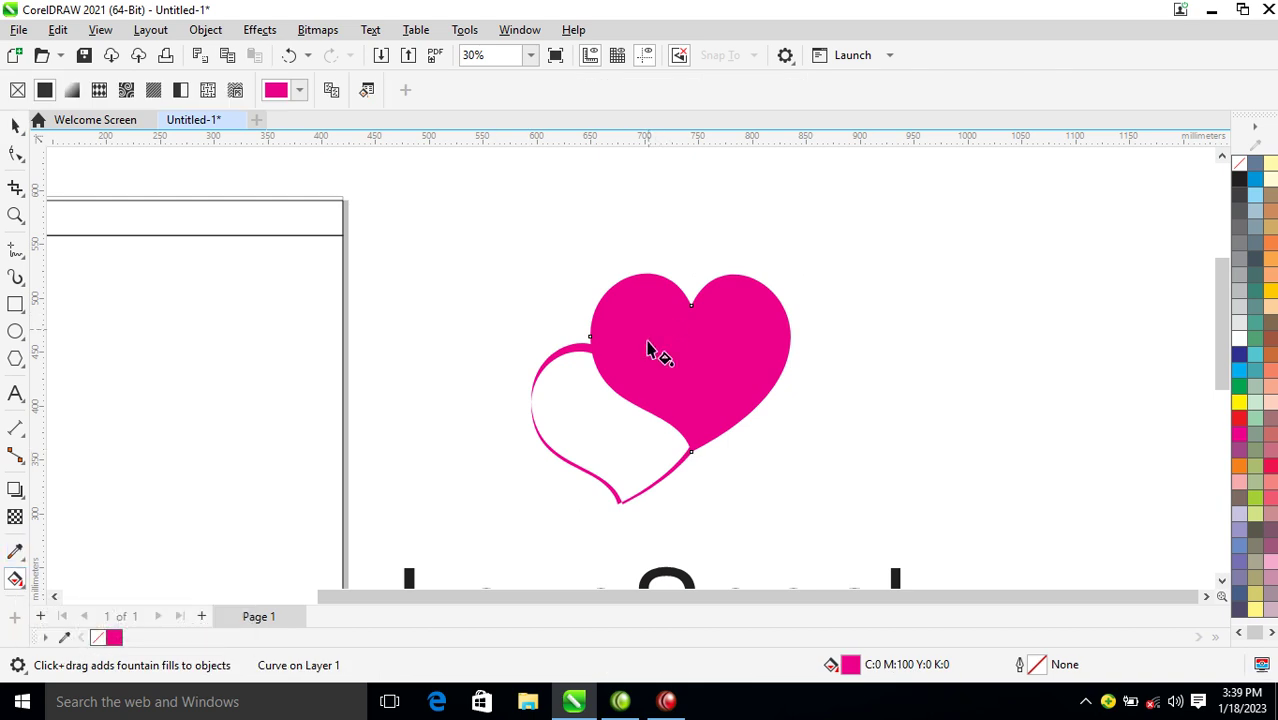
{"action": "left_click_drag", "start_coordinate": [667, 282], "coordinate": [697, 422]}
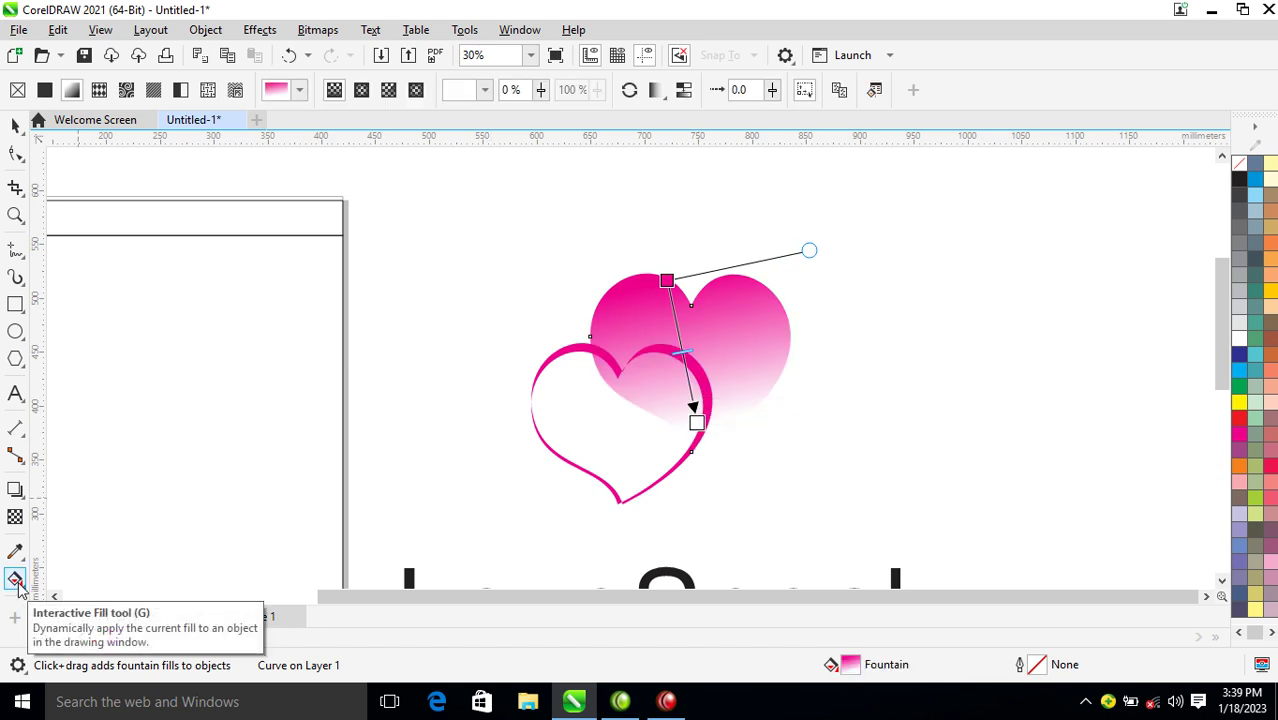
Set the end colour of the large heart's fountain fill to C:49 M:100 Y:42 K:45 and move the hollow heart clear of it
{"action": "left_click", "coordinate": [697, 422]}
{"action": "left_click", "coordinate": [728, 413]}
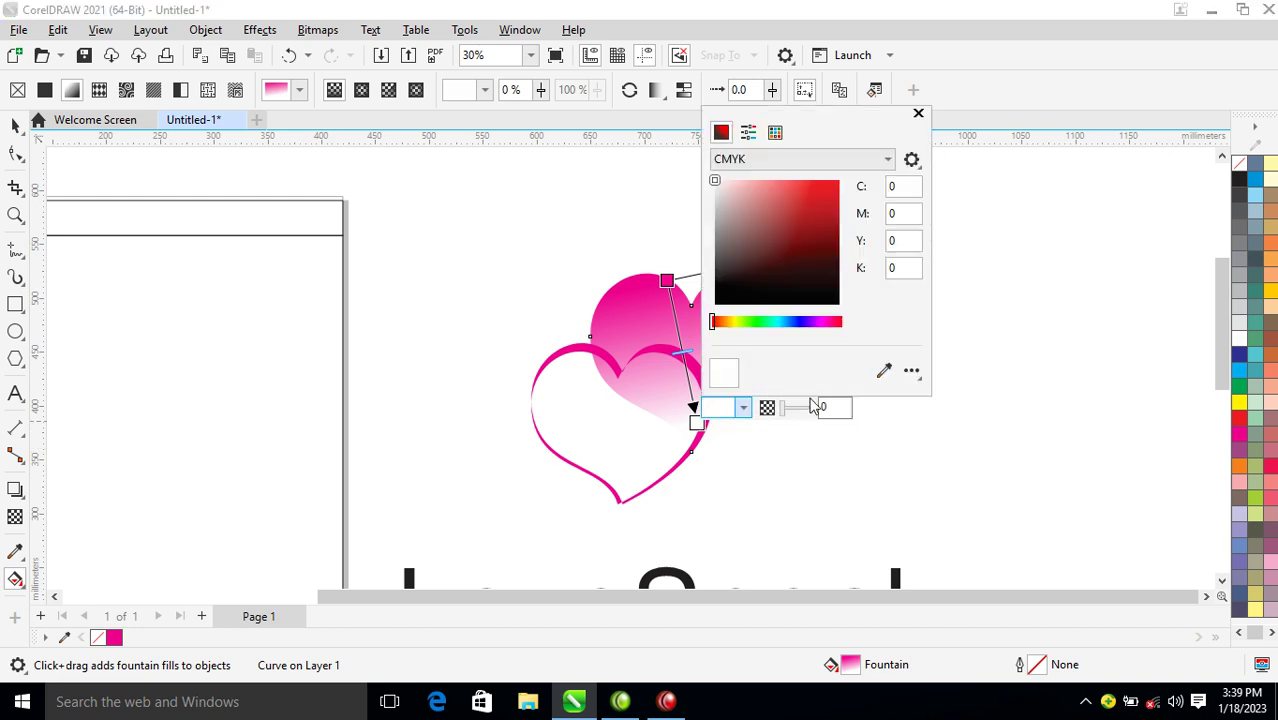
{"action": "left_click", "coordinate": [829, 321]}
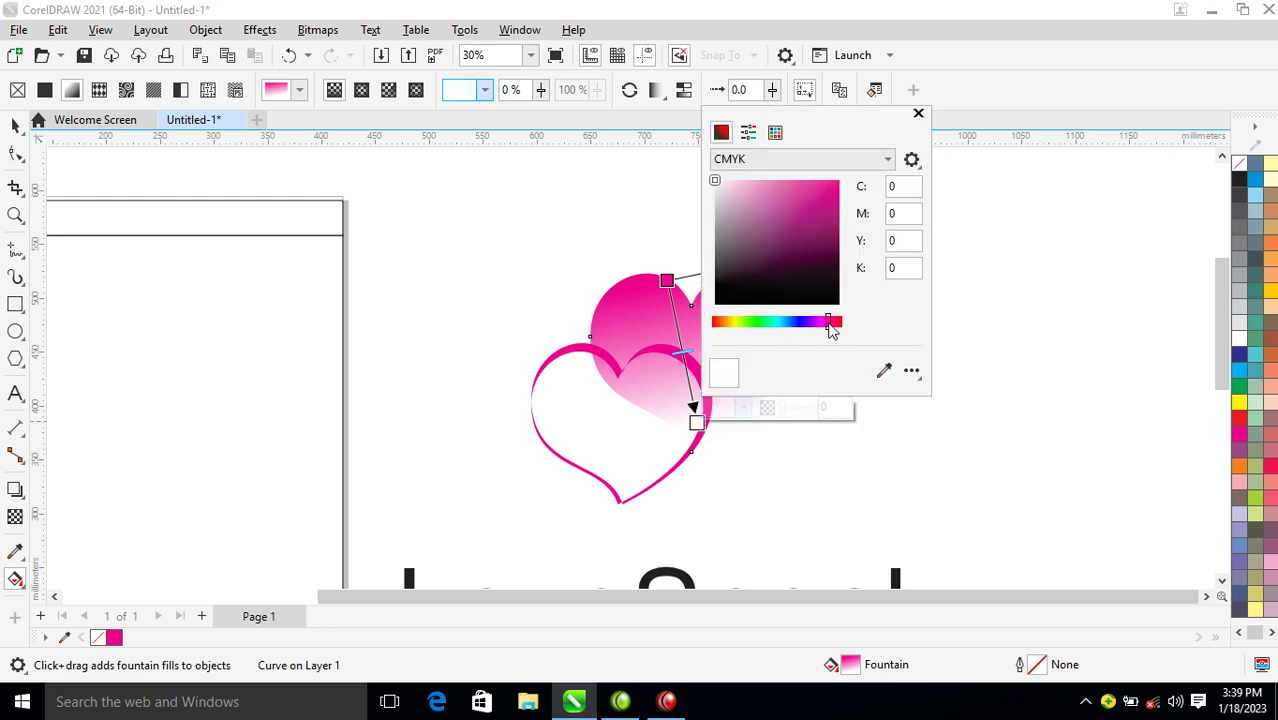
{"action": "left_click", "coordinate": [833, 252]}
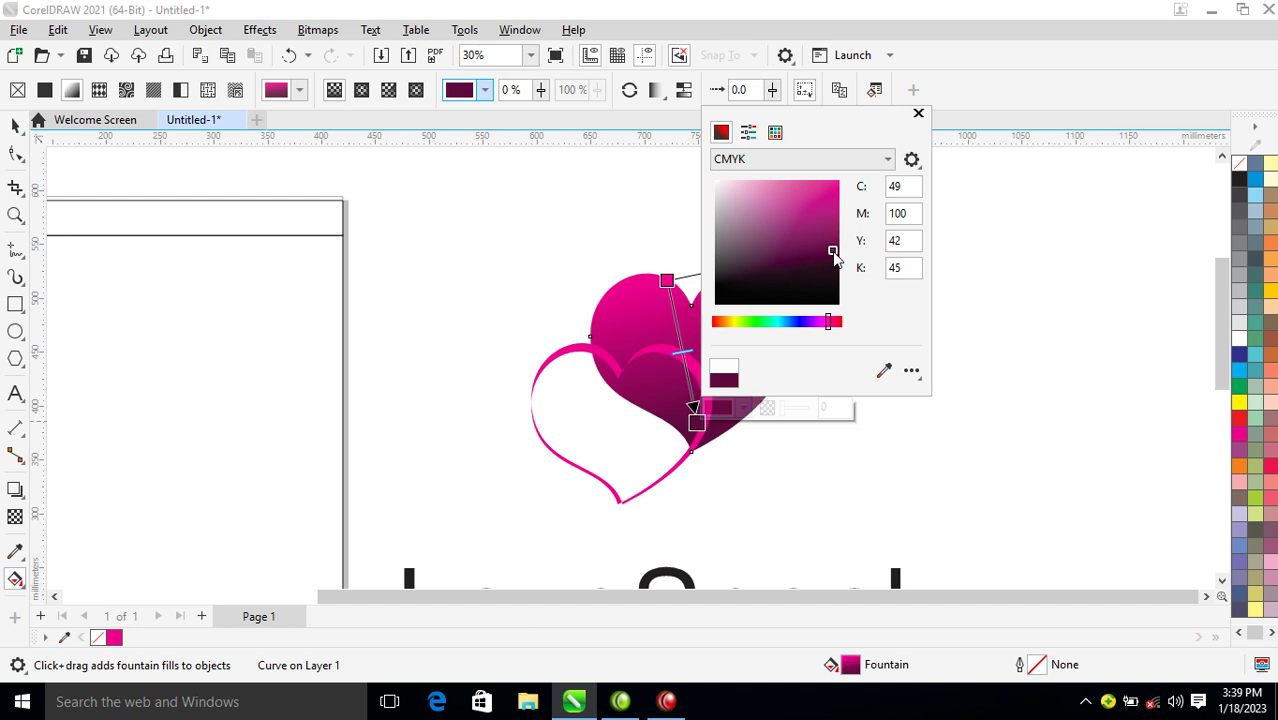
{"action": "left_click", "coordinate": [918, 113]}
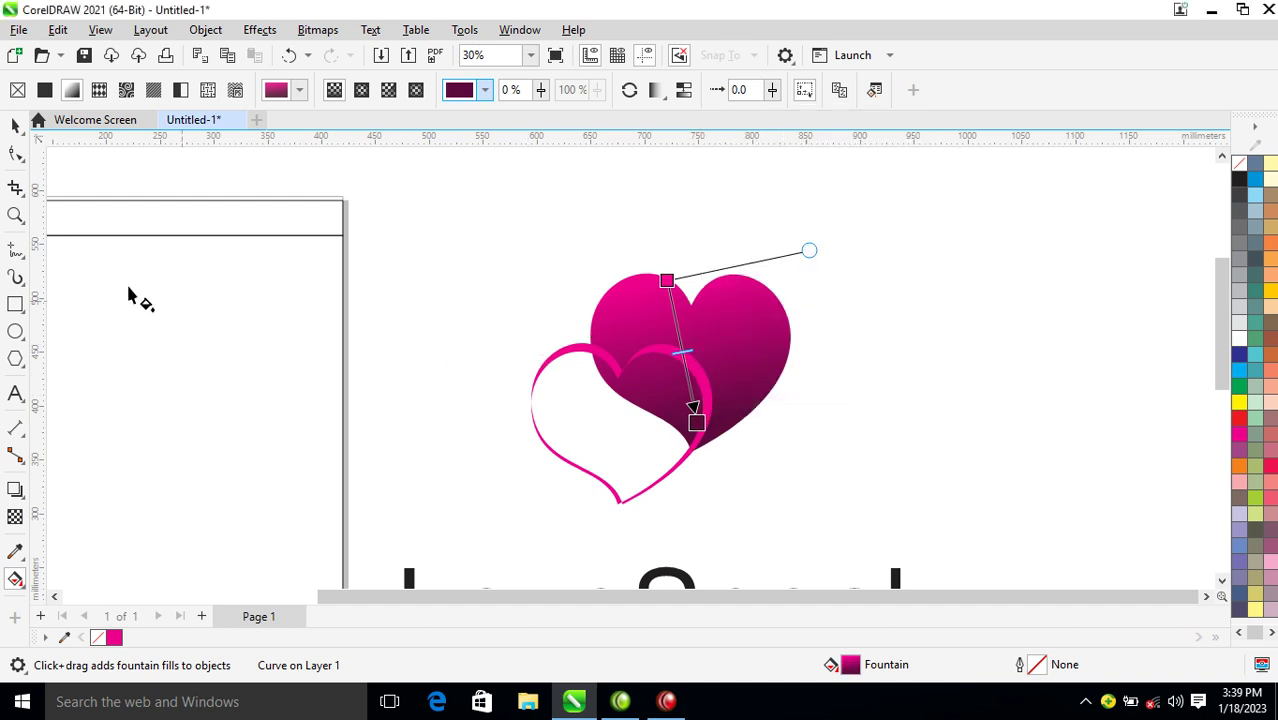
{"action": "left_click", "coordinate": [15, 125]}
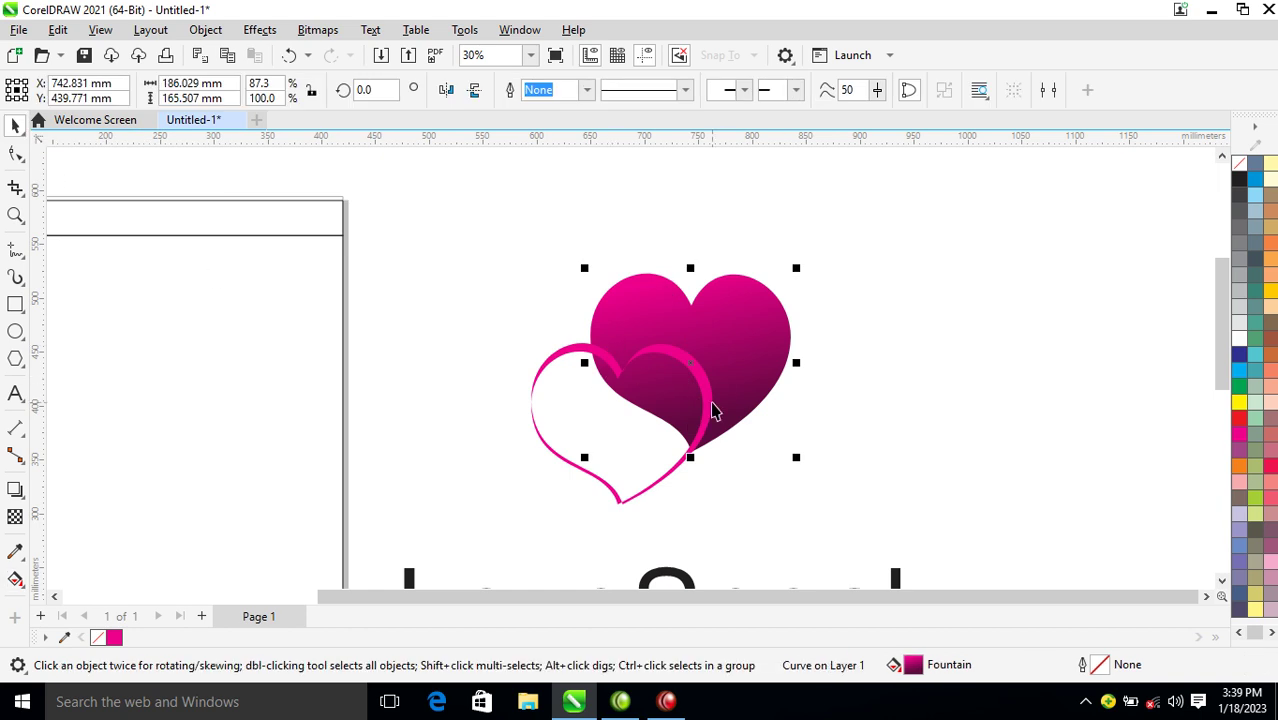
{"action": "left_click_drag", "start_coordinate": [714, 411], "coordinate": [599, 456]}
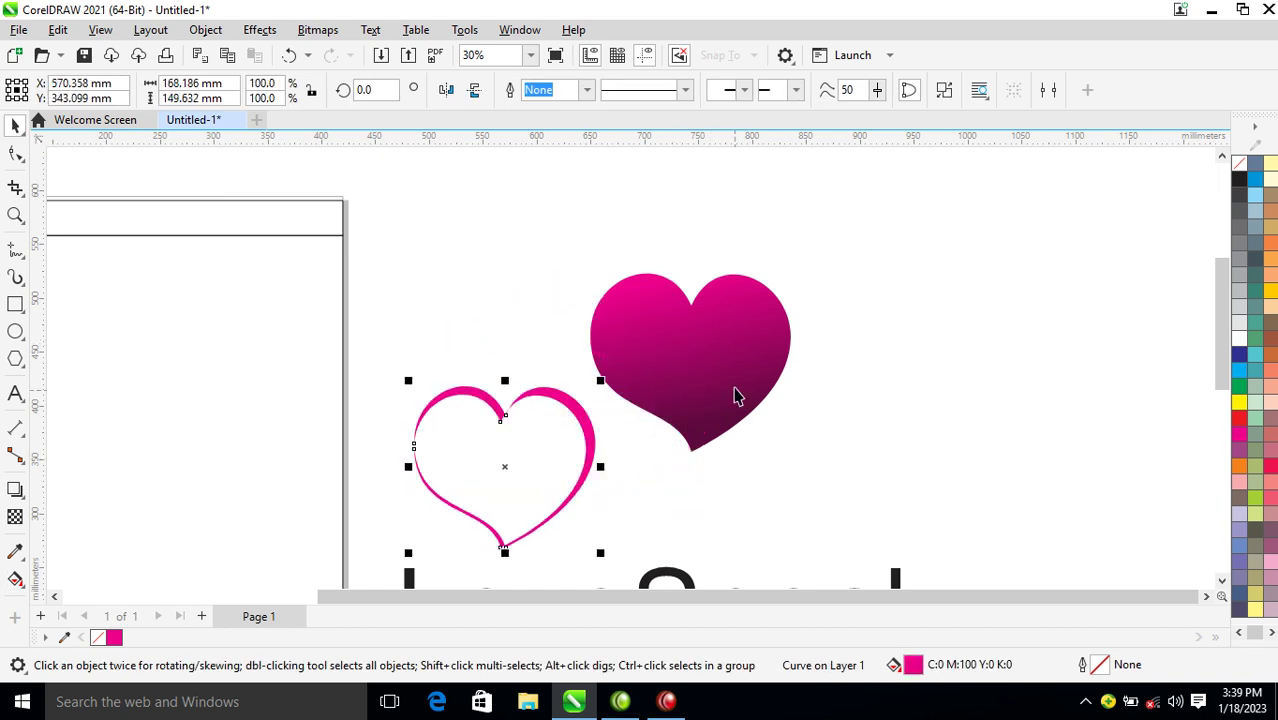
Draw a circle about 54 mm across in the large heart's left lobe, filled white with no outline
{"action": "left_click", "coordinate": [735, 360]}
{"action": "key", "text": "z"}
{"action": "left_click_drag", "start_coordinate": [540, 221], "coordinate": [884, 472]}
{"action": "left_click", "coordinate": [15, 332]}
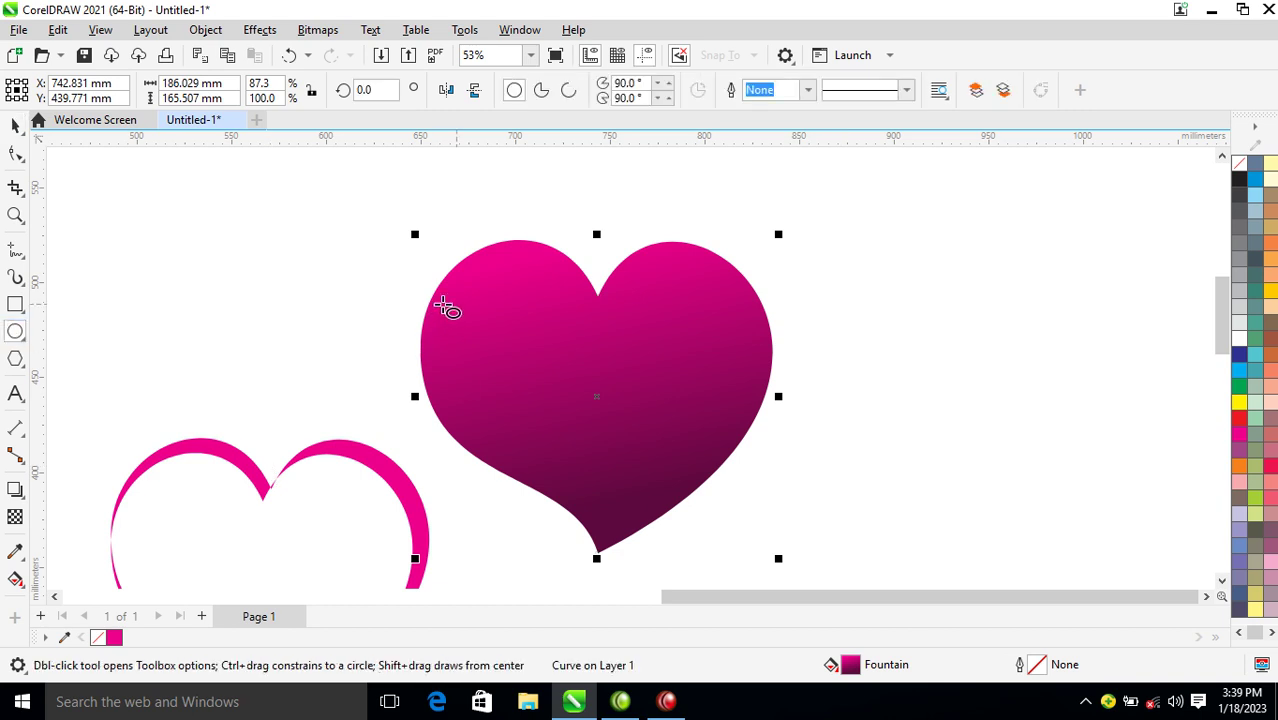
{"action": "left_click_drag", "start_coordinate": [471, 297], "coordinate": [582, 378]}
{"action": "left_click", "coordinate": [1241, 339]}
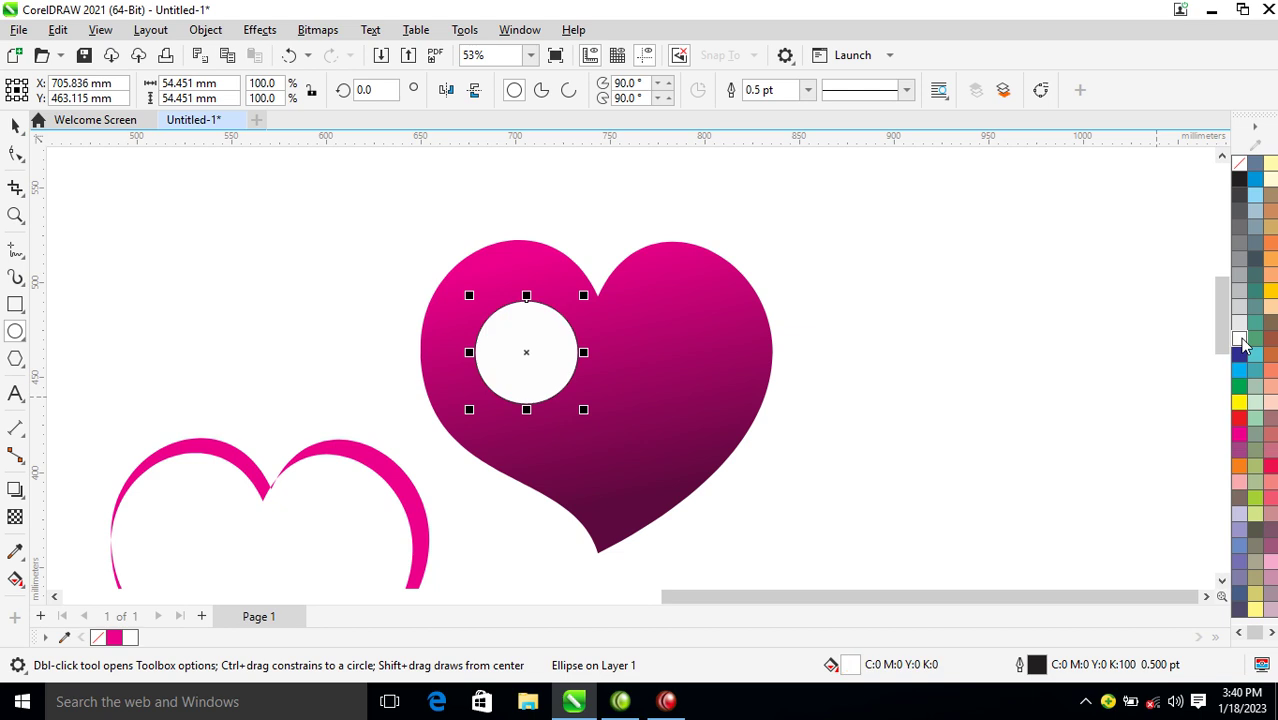
{"action": "right_click", "coordinate": [1240, 166]}
{"action": "left_click", "coordinate": [1170, 176]}
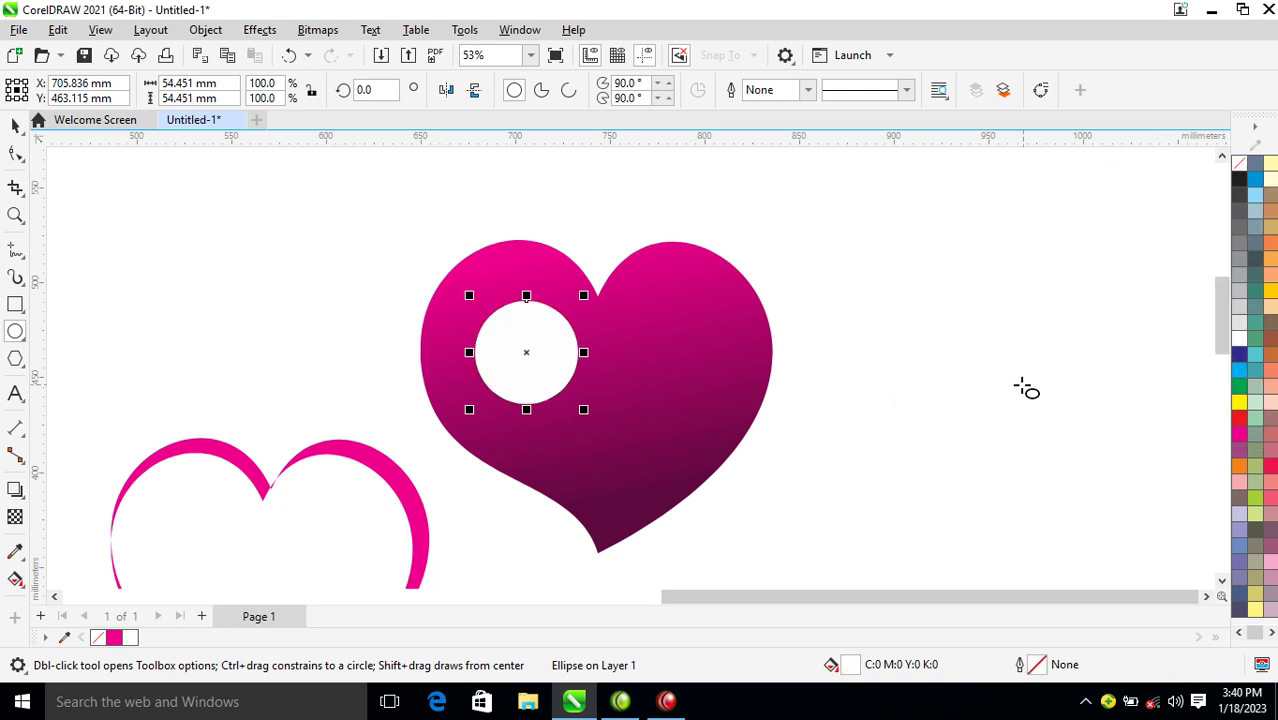
Convert the white circle to a CMYK bitmap at 300 dpi
{"action": "left_click", "coordinate": [322, 30]}
{"action": "left_click", "coordinate": [340, 53]}
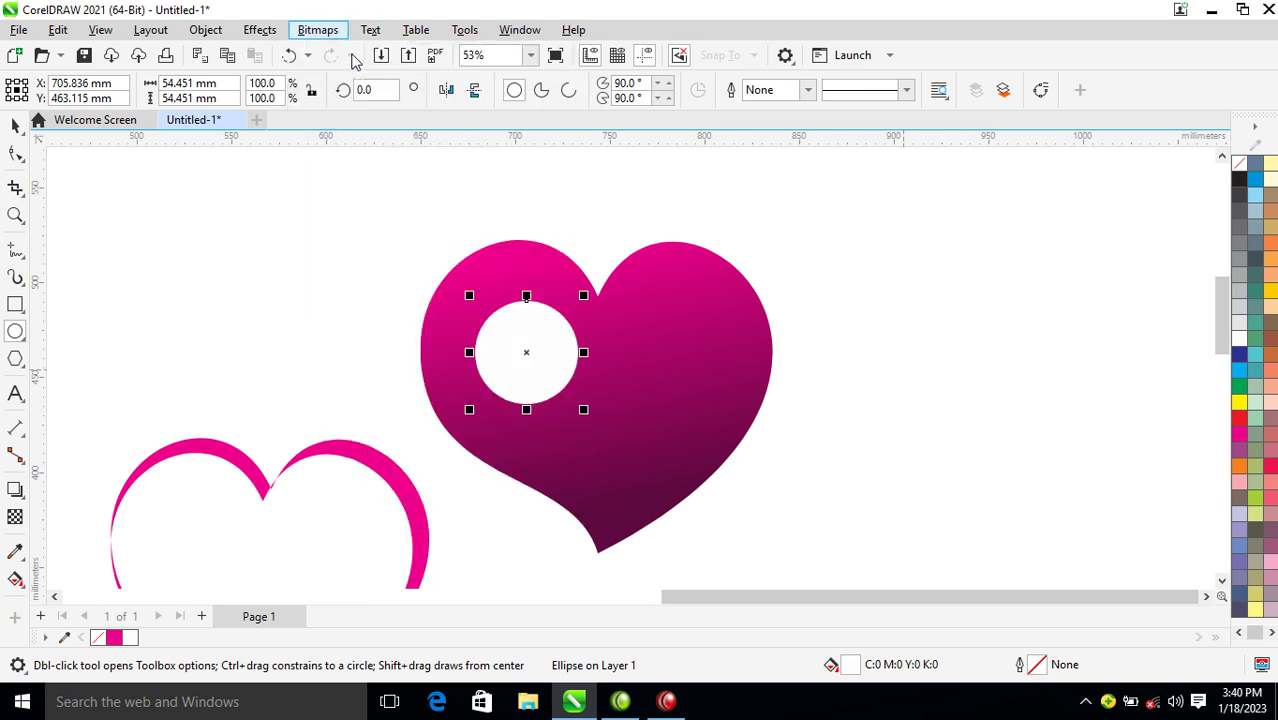
{"action": "left_click", "coordinate": [688, 450]}
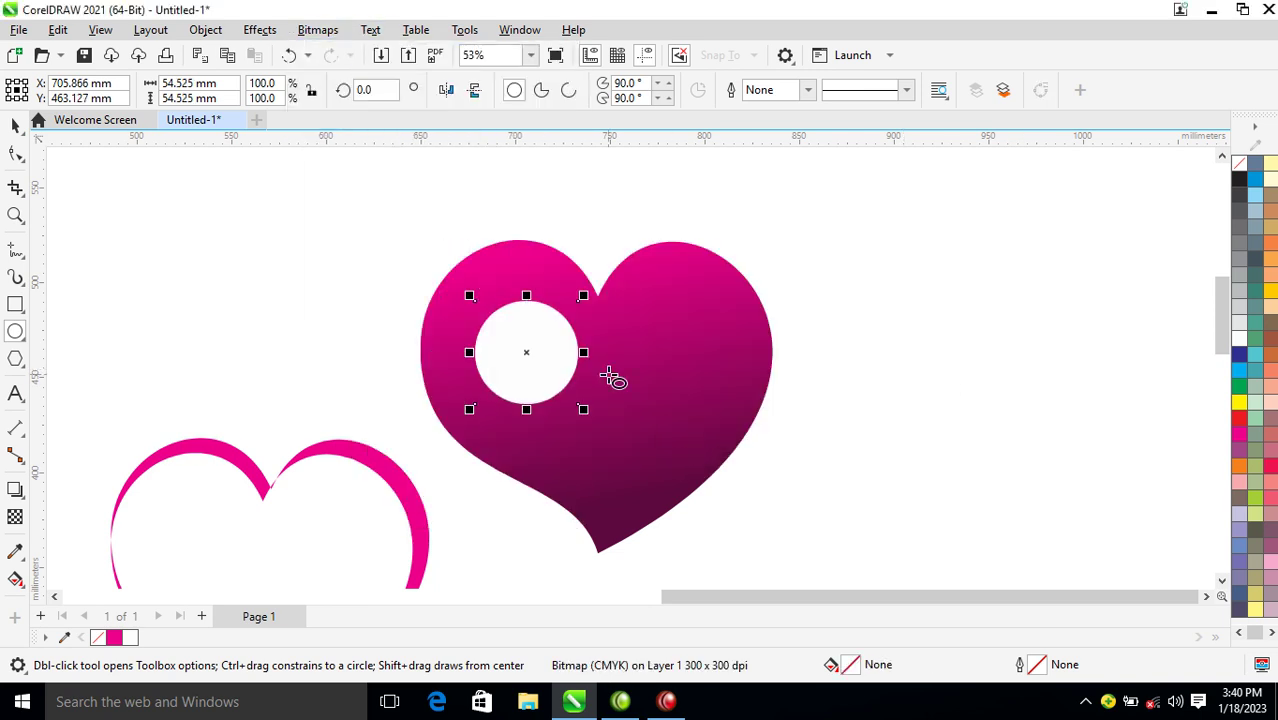
Apply a Gaussian Blur with a radius of 165.8 pixels to the white circle bitmap
{"action": "left_click", "coordinate": [318, 30]}
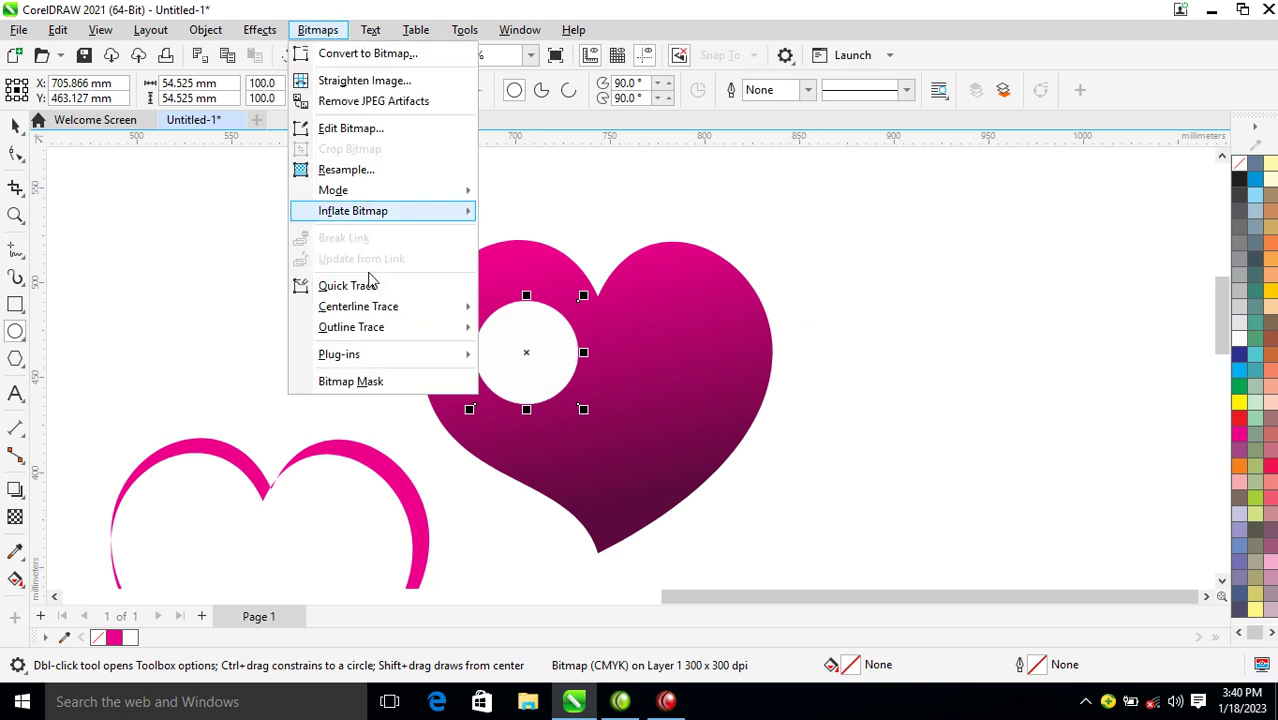
{"action": "mouse_move", "coordinate": [365, 196]}
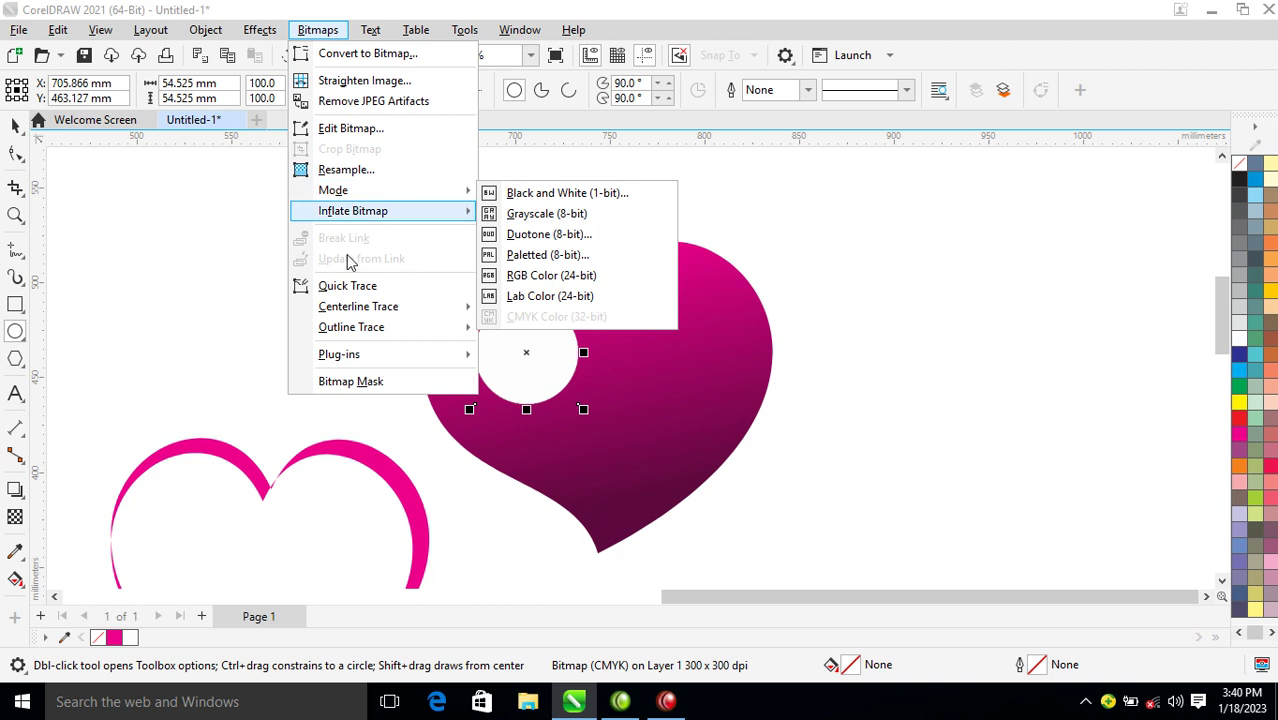
{"action": "left_click", "coordinate": [206, 30]}
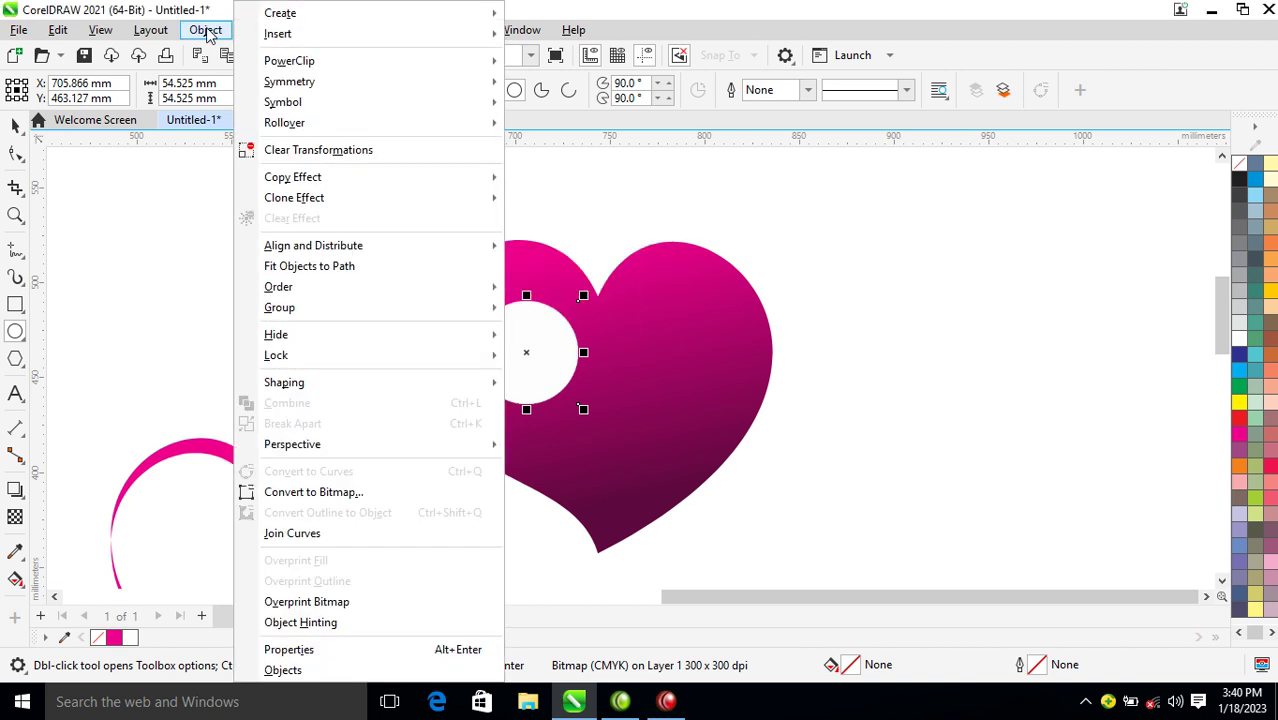
{"action": "left_click", "coordinate": [206, 30]}
{"action": "left_click", "coordinate": [272, 33]}
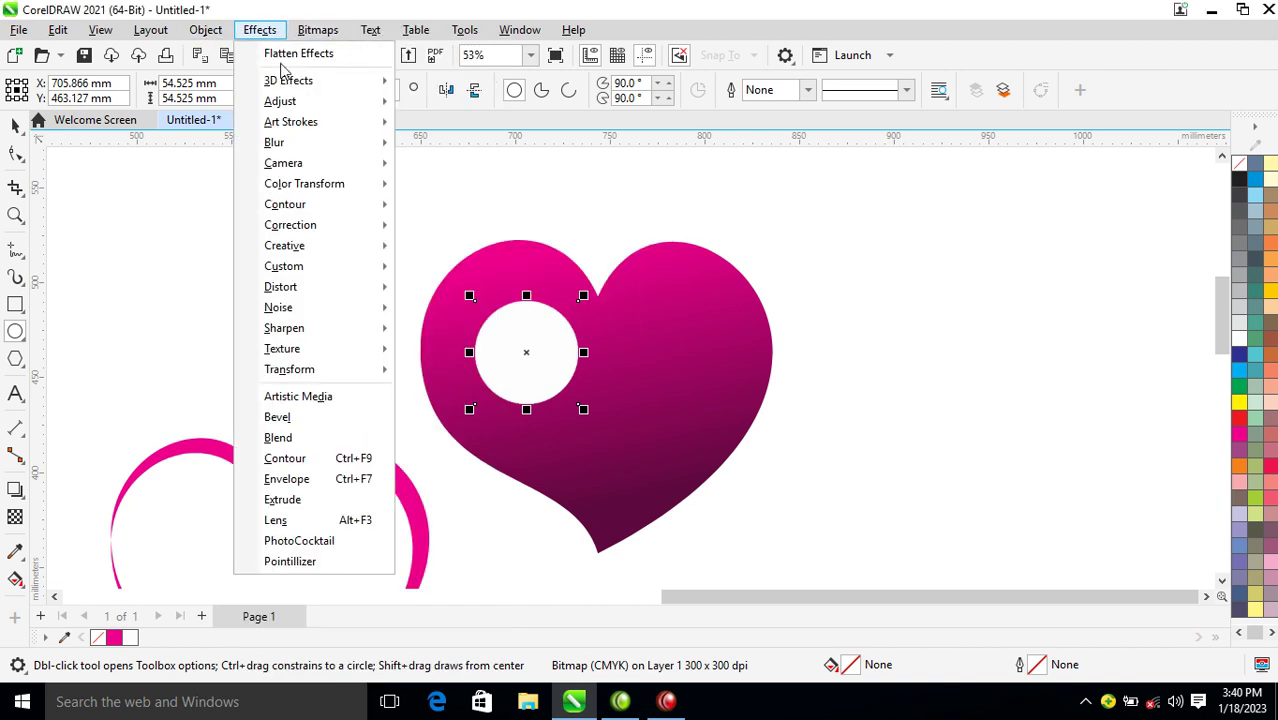
{"action": "mouse_move", "coordinate": [331, 143]}
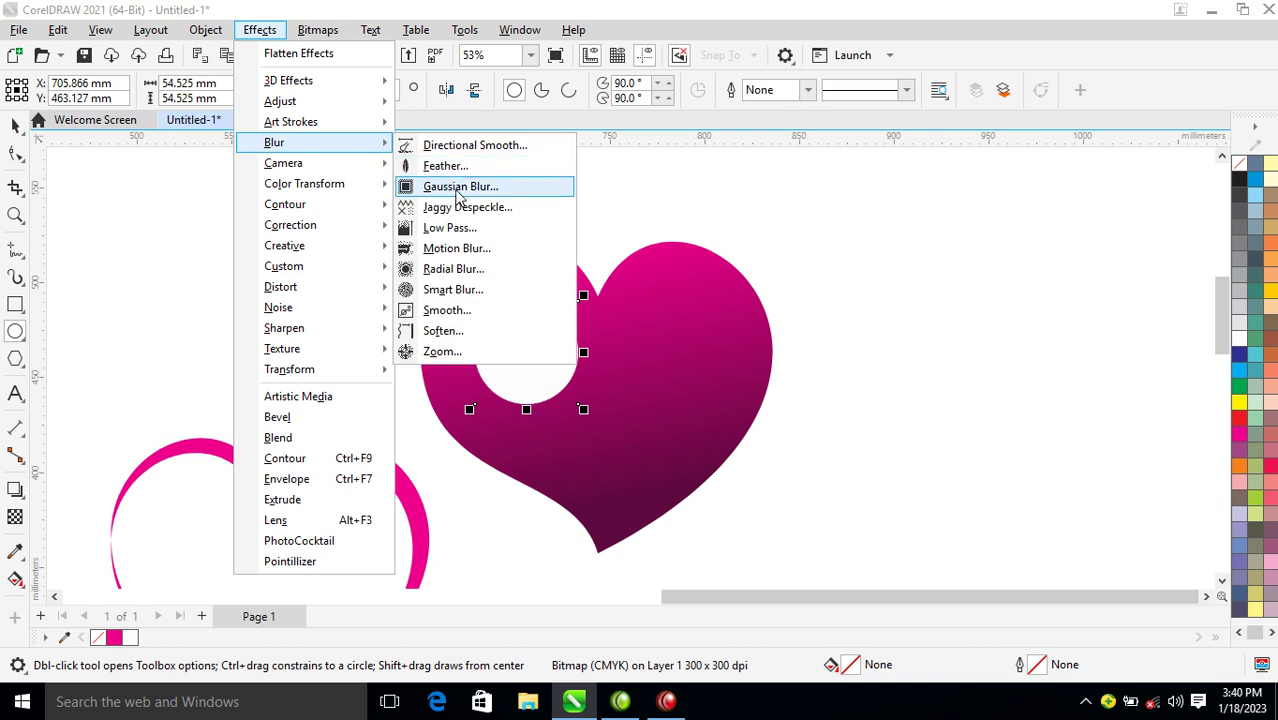
{"action": "left_click", "coordinate": [457, 200]}
{"action": "left_click_drag", "start_coordinate": [622, 282], "coordinate": [940, 173]}
{"action": "left_click", "coordinate": [1015, 193]}
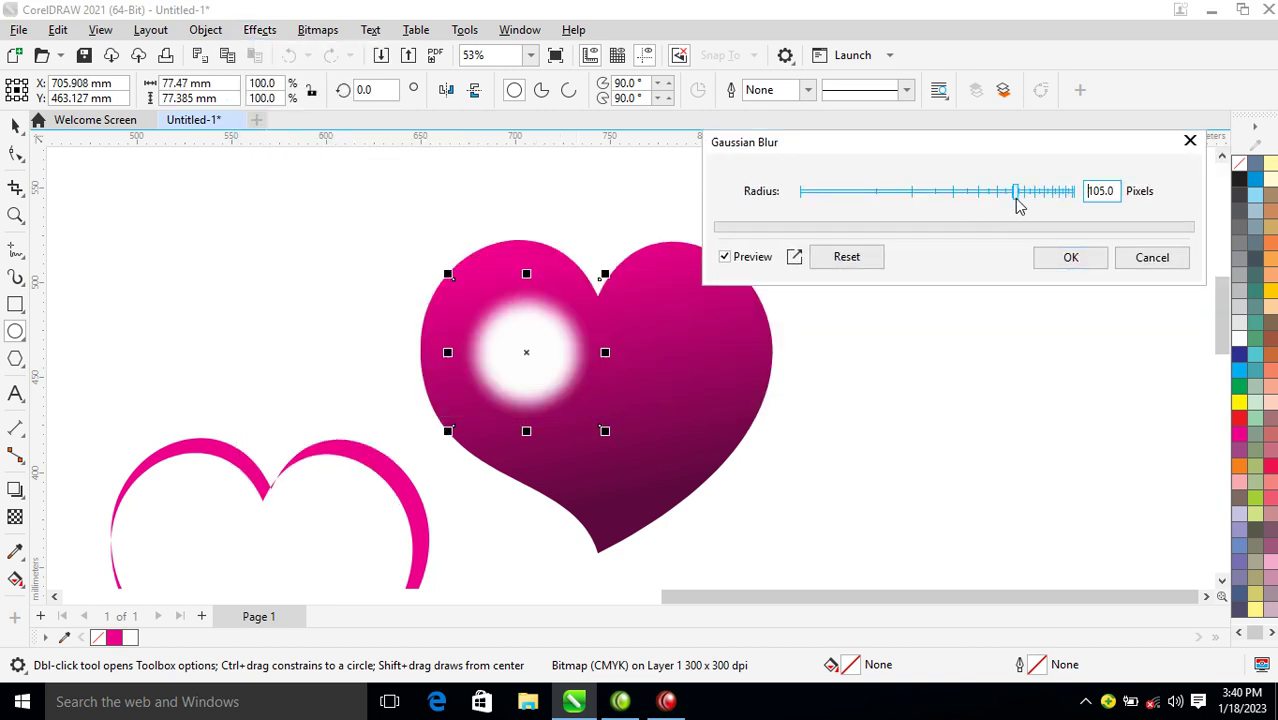
{"action": "left_click", "coordinate": [1038, 196]}
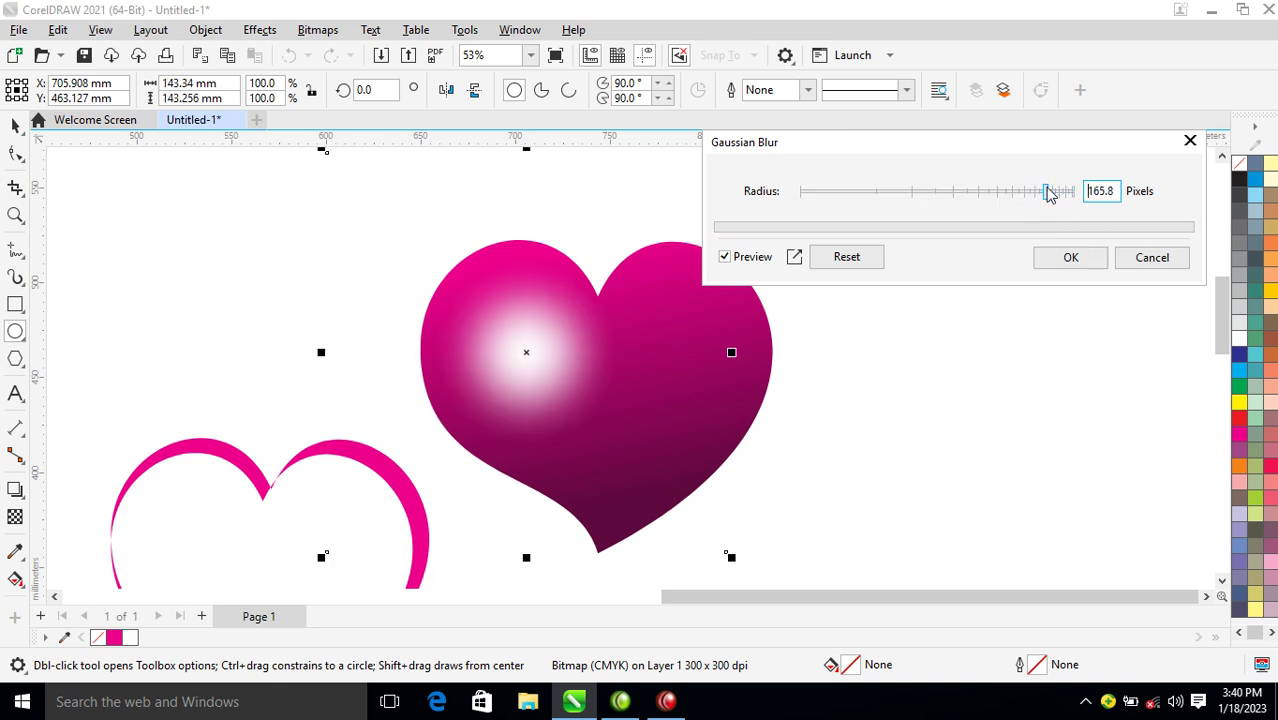
{"action": "left_click", "coordinate": [1070, 257]}
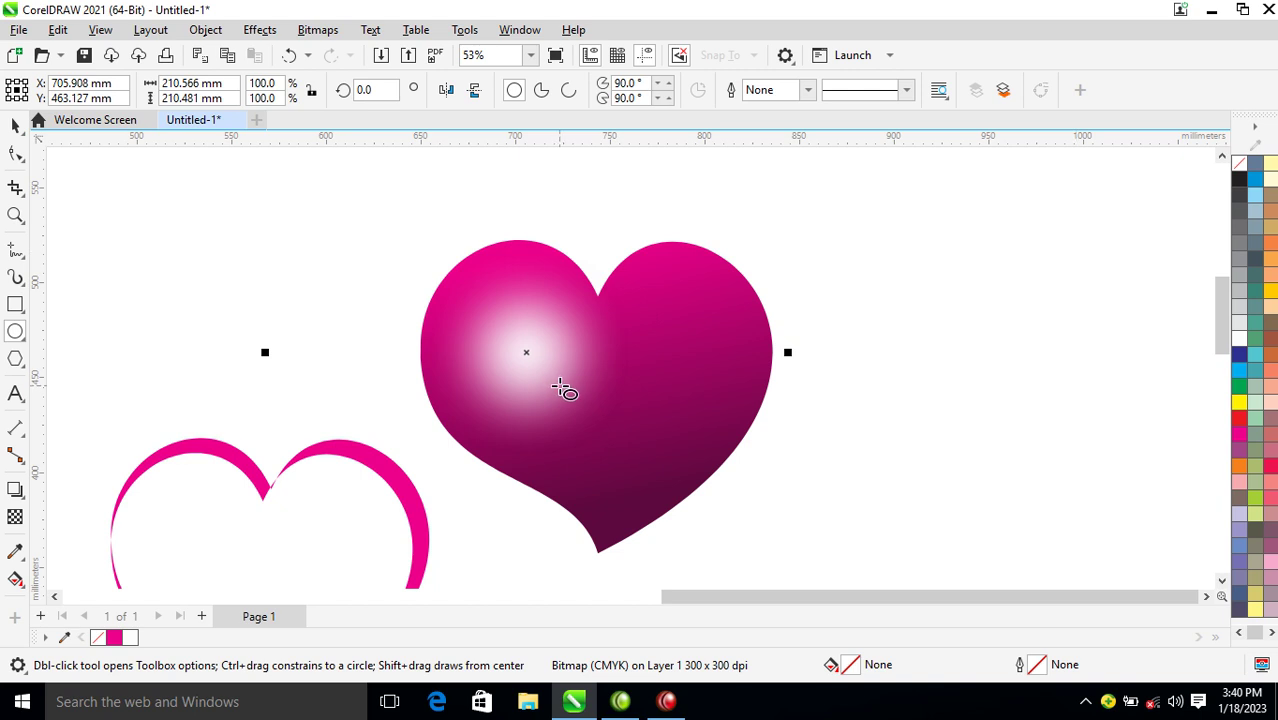
Scale the blurred highlight down to about 177 mm and place a duplicate slightly up and to the left of it
{"action": "key", "text": "space"}
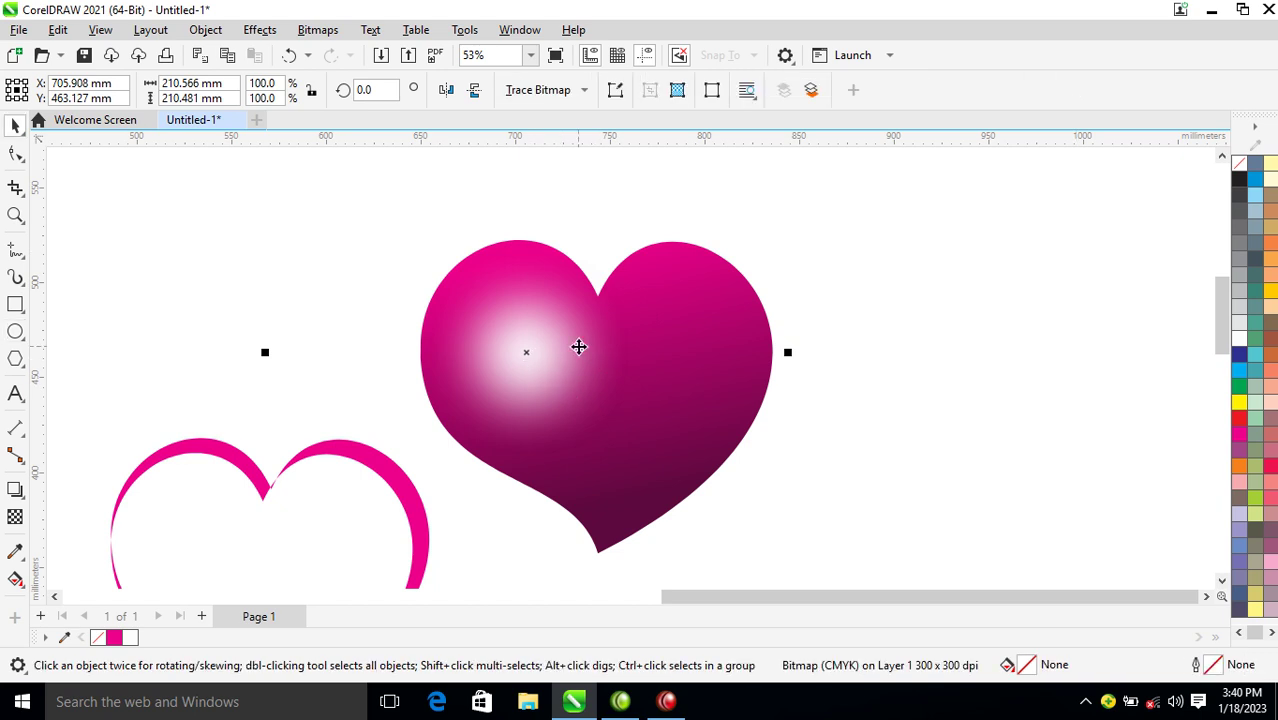
{"action": "scroll", "coordinate": [579, 347], "scroll_direction": "down", "scroll_amount": 2}
{"action": "left_click_drag", "start_coordinate": [714, 182], "coordinate": [699, 249]}
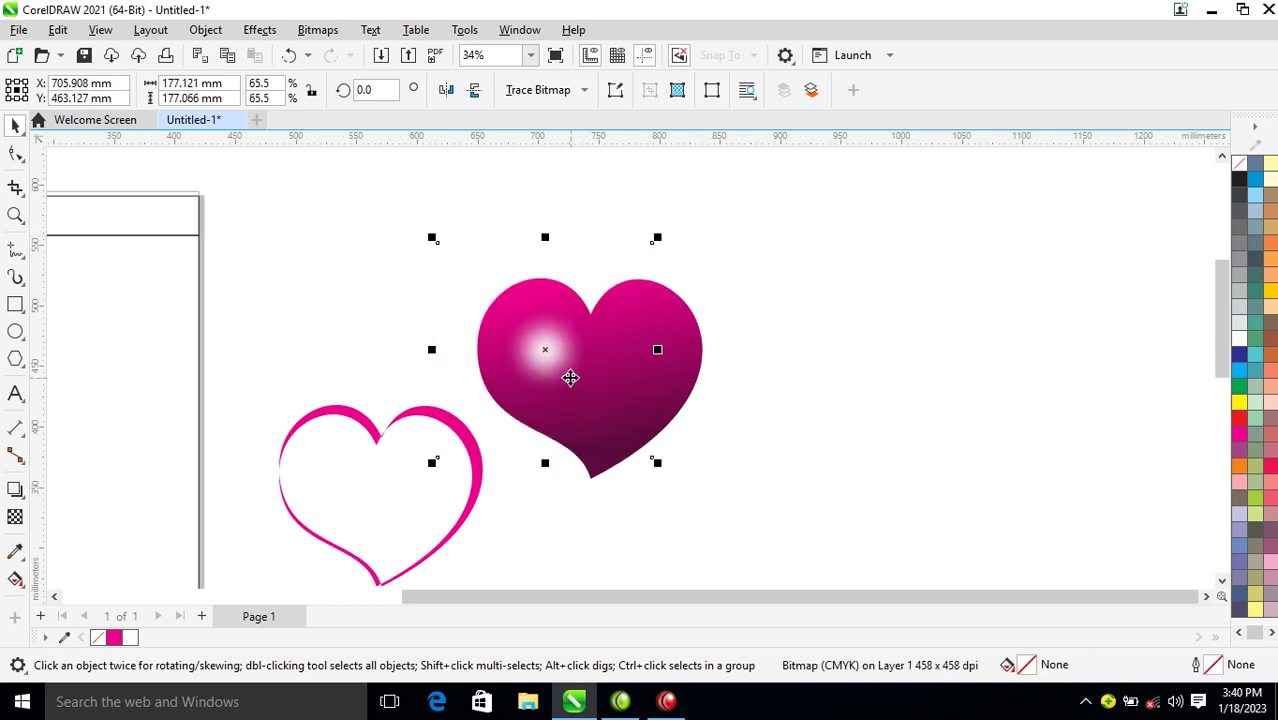
{"action": "mouse_move", "coordinate": [562, 363]}
{"action": "left_mouse_down"}
{"action": "mouse_move", "coordinate": [550, 342]}
{"action": "mouse_move", "coordinate": [541, 366]}
{"action": "left_mouse_up"}
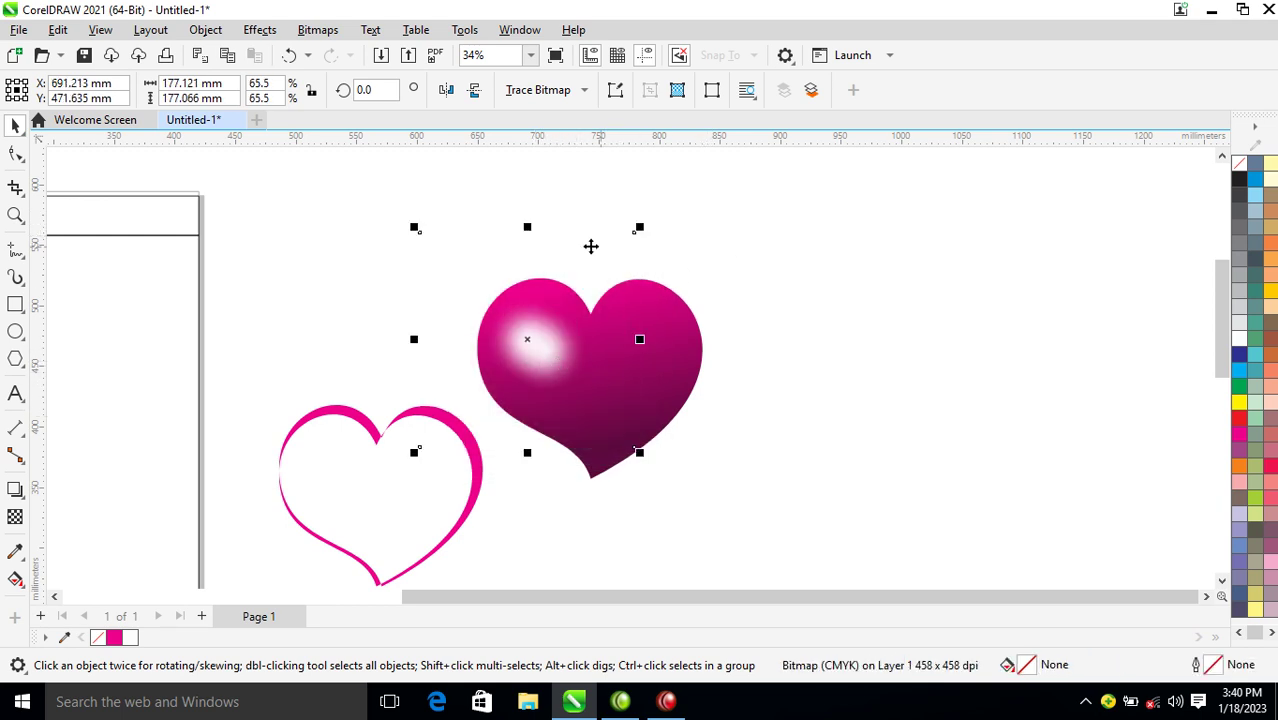
Group the two blurred highlights, move the group further into the heart's upper left lobe, and reduce its size slightly
{"action": "left_click_drag", "start_coordinate": [334, 184], "coordinate": [693, 556]}
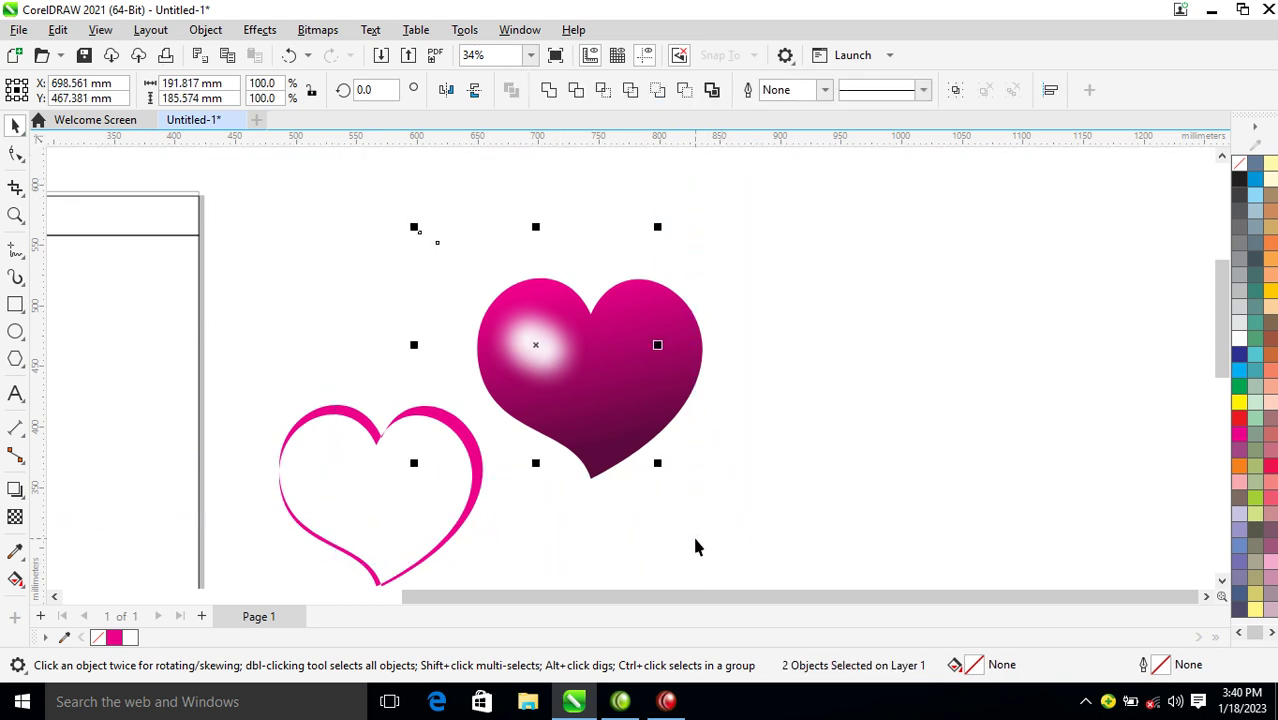
{"action": "key", "text": "ctrl+g"}
{"action": "left_click_drag", "start_coordinate": [553, 346], "coordinate": [652, 318]}
{"action": "left_click", "coordinate": [742, 401]}
{"action": "mouse_move", "coordinate": [553, 358]}
{"action": "left_mouse_down"}
{"action": "mouse_move", "coordinate": [903, 308]}
{"action": "mouse_move", "coordinate": [660, 364]}
{"action": "mouse_move", "coordinate": [522, 351]}
{"action": "mouse_move", "coordinate": [551, 353]}
{"action": "left_mouse_up"}
{"action": "left_click", "coordinate": [740, 428]}
{"action": "left_click", "coordinate": [629, 364], "text": "ctrl"}
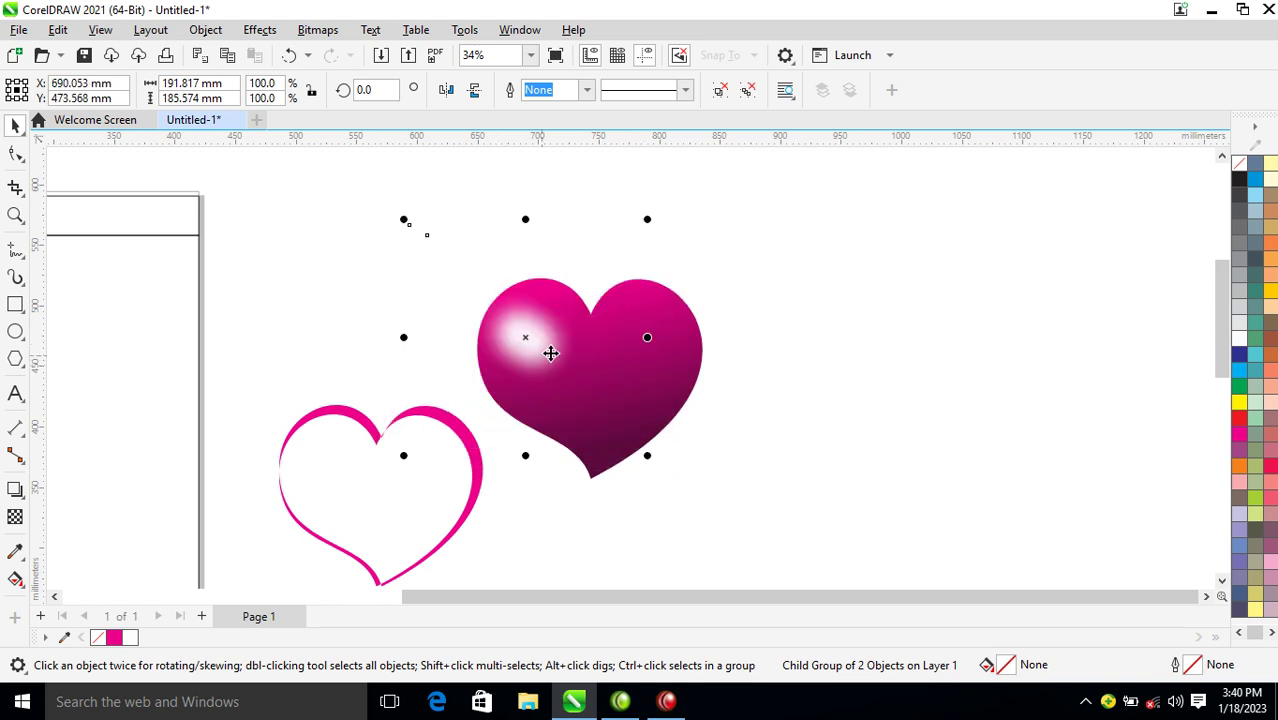
{"action": "mouse_move", "coordinate": [647, 455]}
{"action": "left_mouse_down"}
{"action": "mouse_move", "coordinate": [662, 477]}
{"action": "mouse_move", "coordinate": [633, 441]}
{"action": "left_mouse_up"}
Shrink the hollow heart to about 68 mm wide, rotated about 48.7 degrees, and position it at the large heart's lower left edge
{"action": "left_click_drag", "start_coordinate": [478, 471], "coordinate": [596, 393]}
{"action": "left_click", "coordinate": [603, 368]}
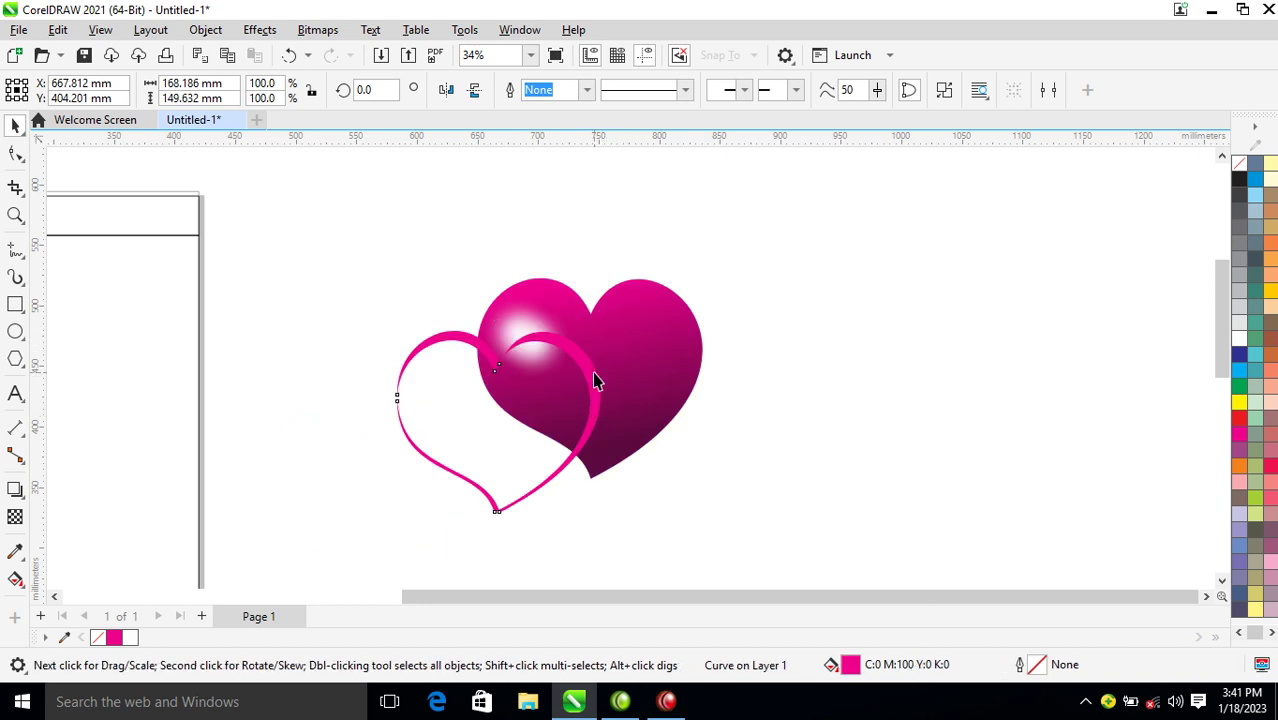
{"action": "left_click", "coordinate": [594, 374]}
{"action": "left_click_drag", "start_coordinate": [606, 324], "coordinate": [440, 393]}
{"action": "left_click", "coordinate": [489, 445]}
{"action": "left_click_drag", "start_coordinate": [471, 493], "coordinate": [579, 491]}
Move the LoveSpeak text up beneath the hearts and set its font to FuturaTEE
{"action": "scroll", "coordinate": [664, 485], "scroll_direction": "down", "scroll_amount": 3}
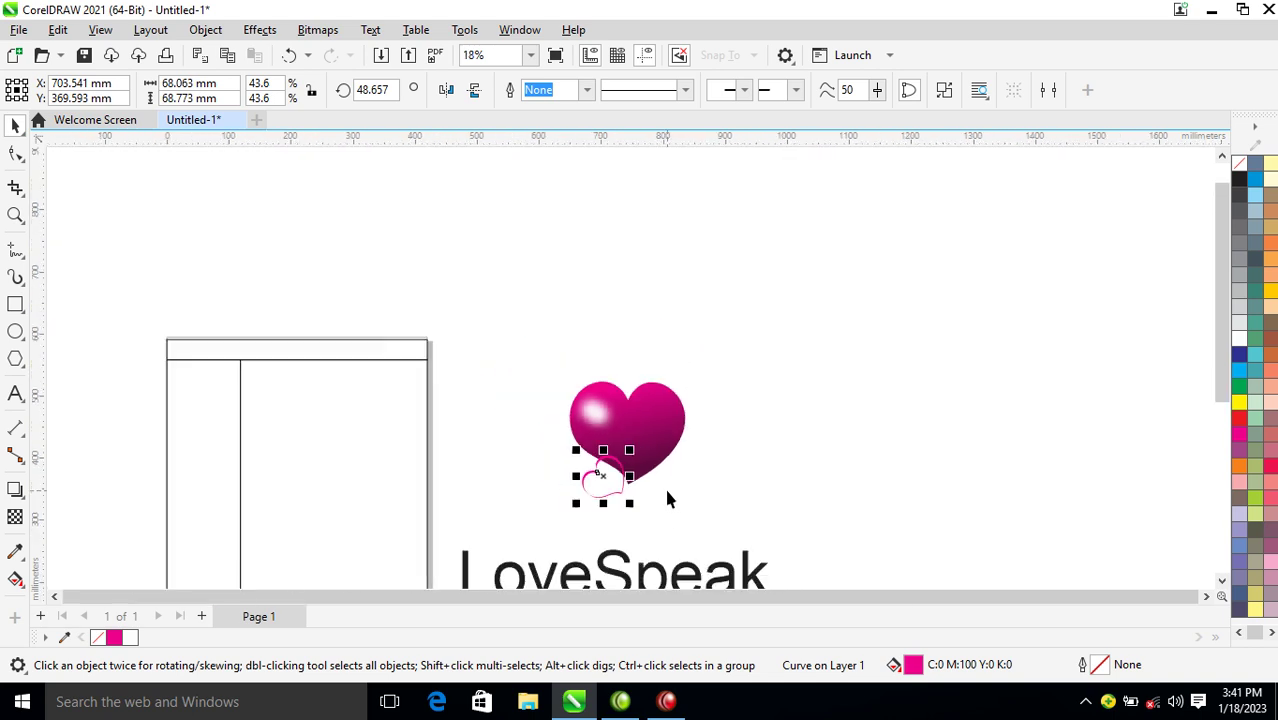
{"action": "key", "text": "z"}
{"action": "left_click_drag", "start_coordinate": [486, 353], "coordinate": [773, 565]}
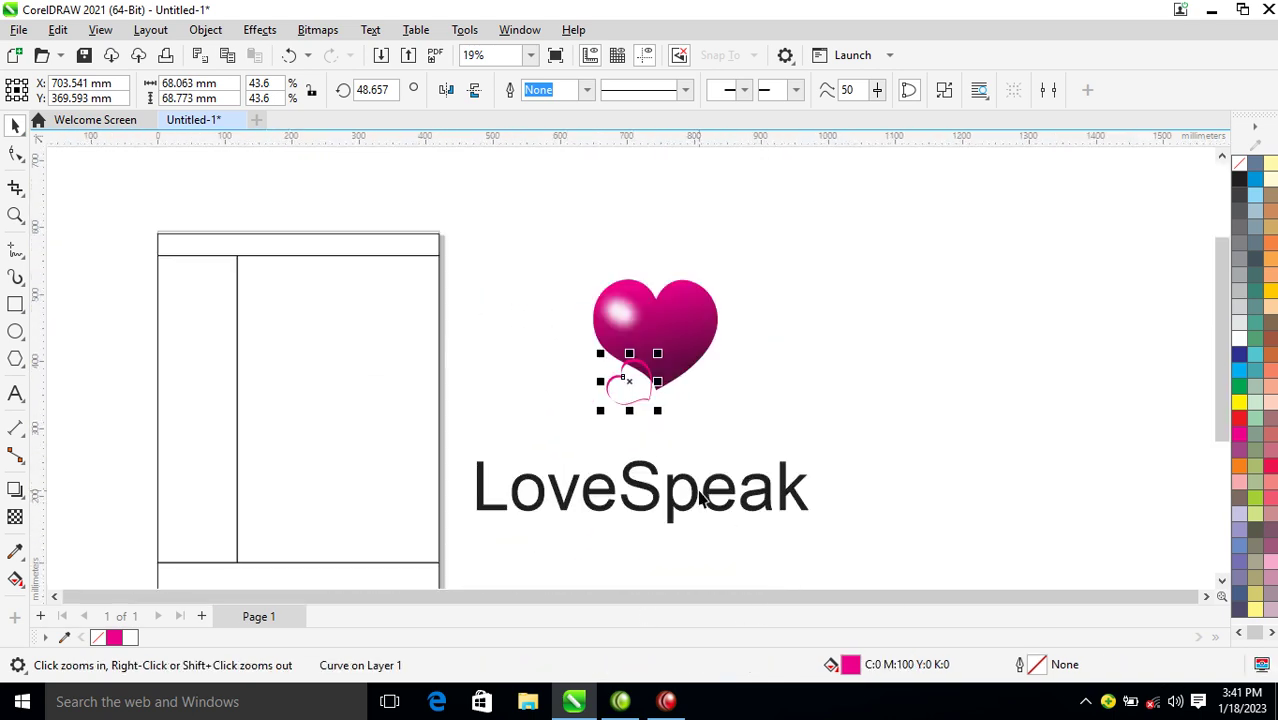
{"action": "key", "text": "space"}
{"action": "left_click_drag", "start_coordinate": [692, 508], "coordinate": [724, 444]}
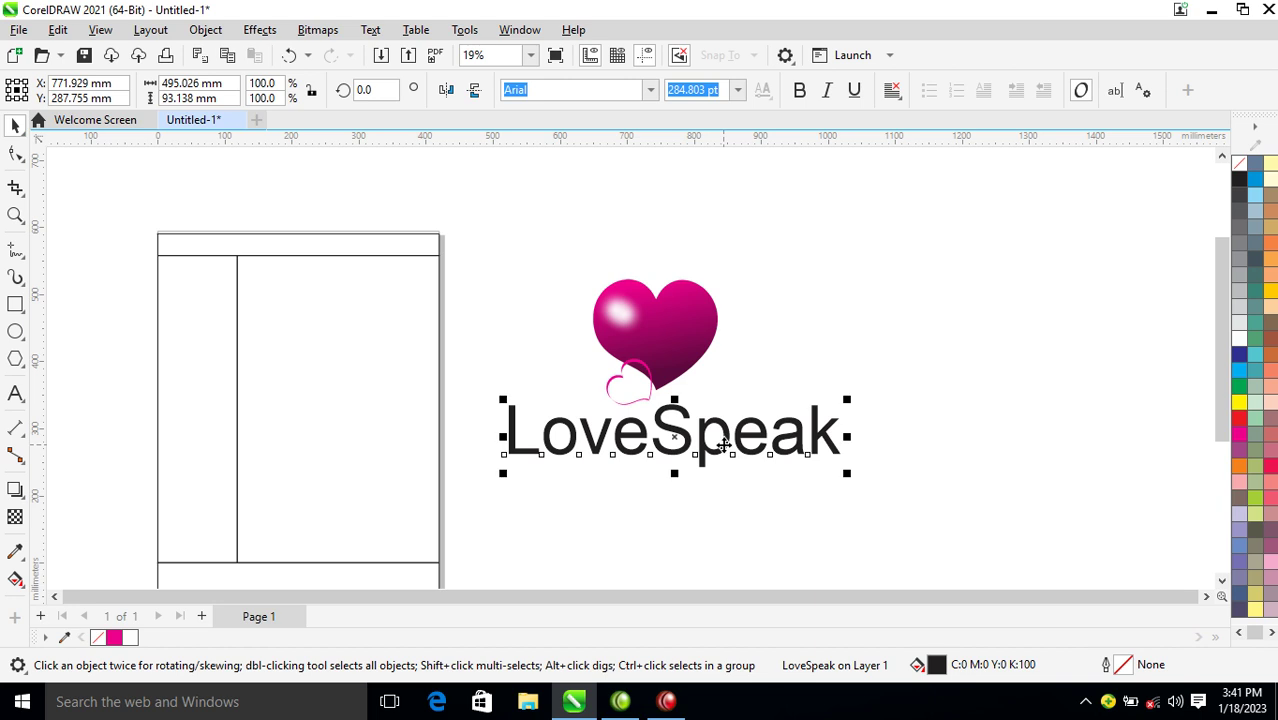
{"action": "left_click", "coordinate": [648, 92]}
{"action": "left_click", "coordinate": [600, 137]}
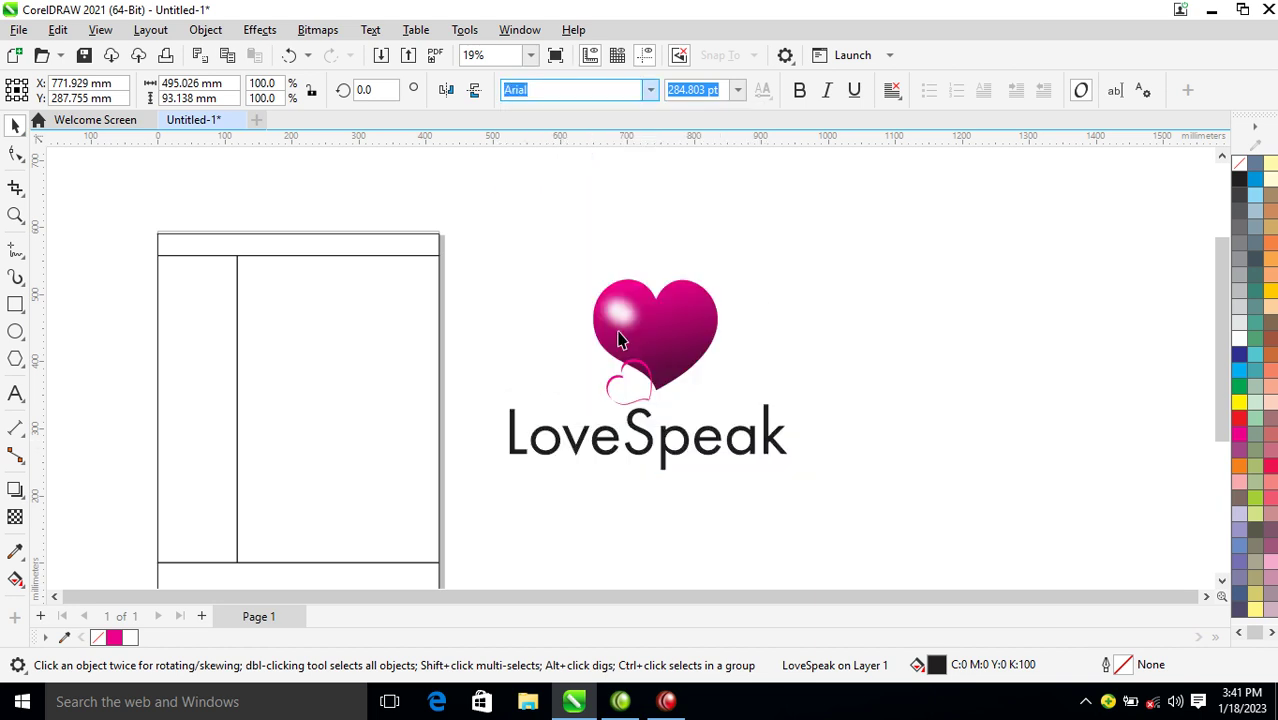
Make the word Love bold in the LoveSpeak text
{"action": "double_click", "coordinate": [647, 432]}
{"action": "left_click_drag", "start_coordinate": [624, 435], "coordinate": [377, 423]}
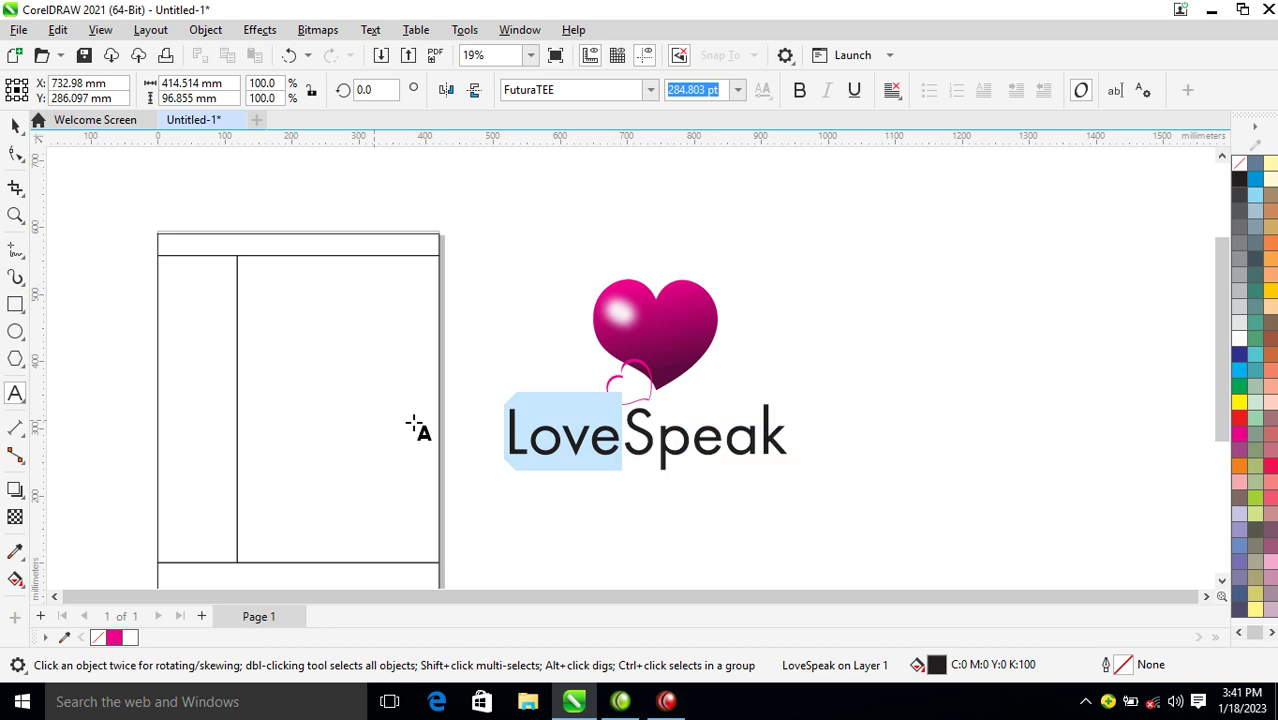
{"action": "left_click", "coordinate": [799, 90]}
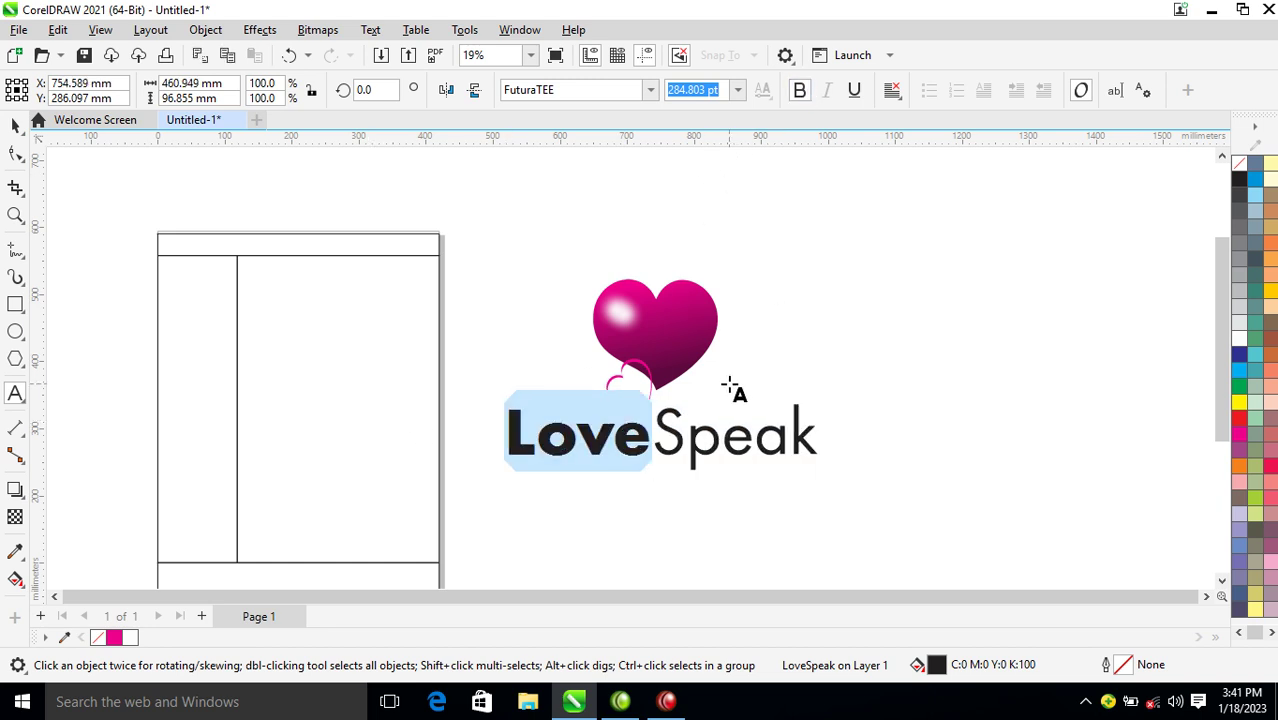
{"action": "key", "text": "ctrl+space"}
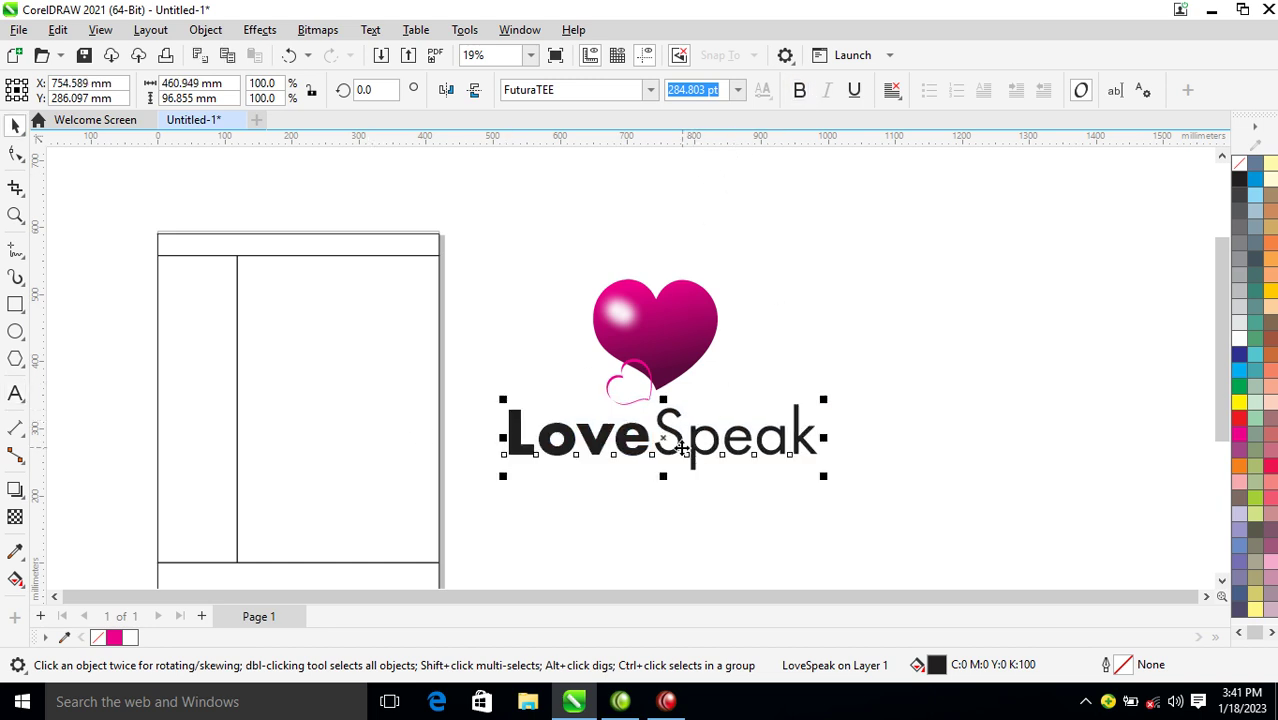
Colour the word Speak magenta and move the LoveSpeak text to the right of the large heart
{"action": "left_click_drag", "start_coordinate": [680, 449], "coordinate": [864, 423]}
{"action": "double_click", "coordinate": [682, 456]}
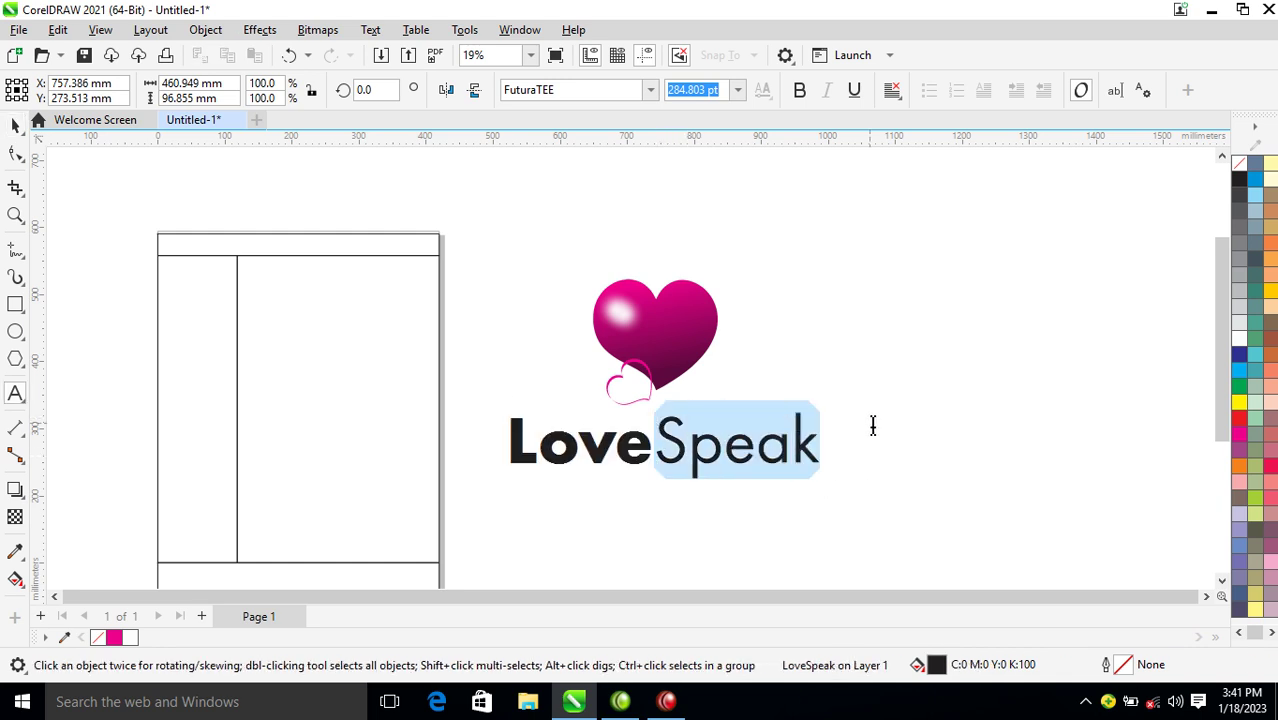
{"action": "left_click", "coordinate": [1242, 431]}
{"action": "key", "text": "ctrl+space"}
{"action": "left_click_drag", "start_coordinate": [668, 440], "coordinate": [893, 330]}
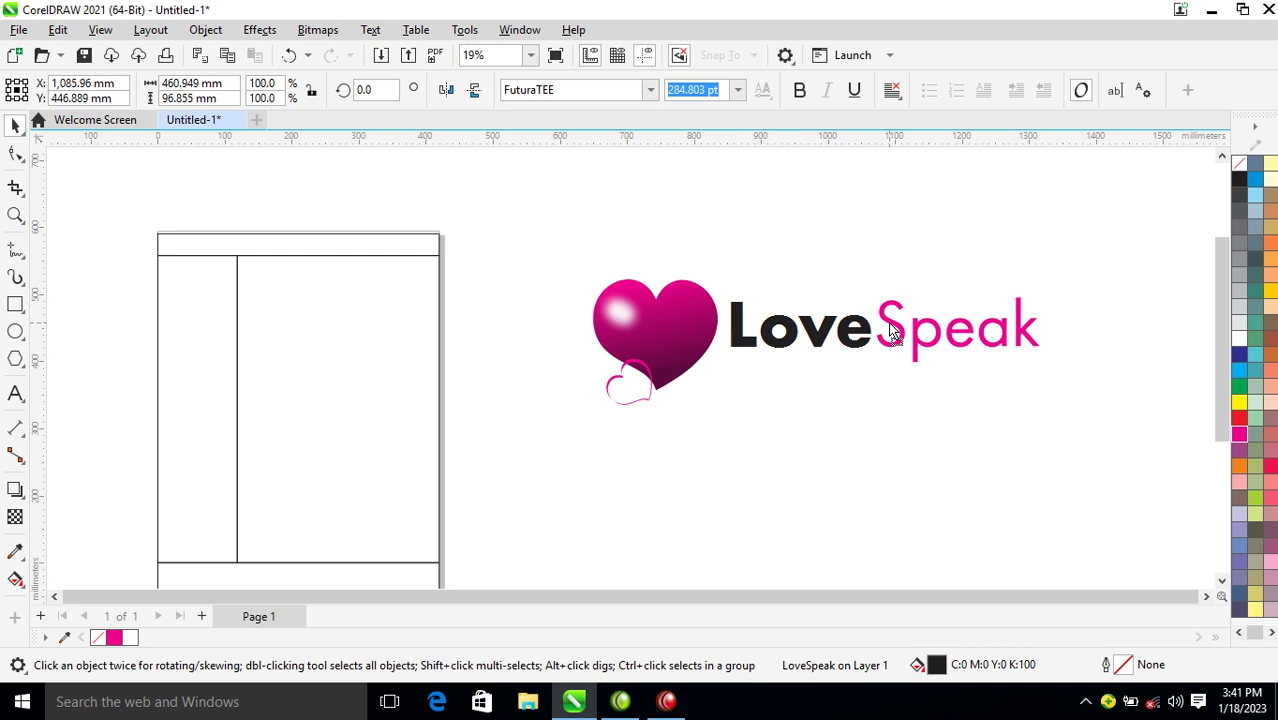
Put Speak on a second line under Love and break the two lines apart into separate text objects
{"action": "left_click", "coordinate": [882, 332]}
{"action": "double_click", "coordinate": [878, 335]}
{"action": "key", "text": "Return"}
{"action": "key", "text": "ctrl+space"}
{"action": "key", "text": "ctrl+k"}
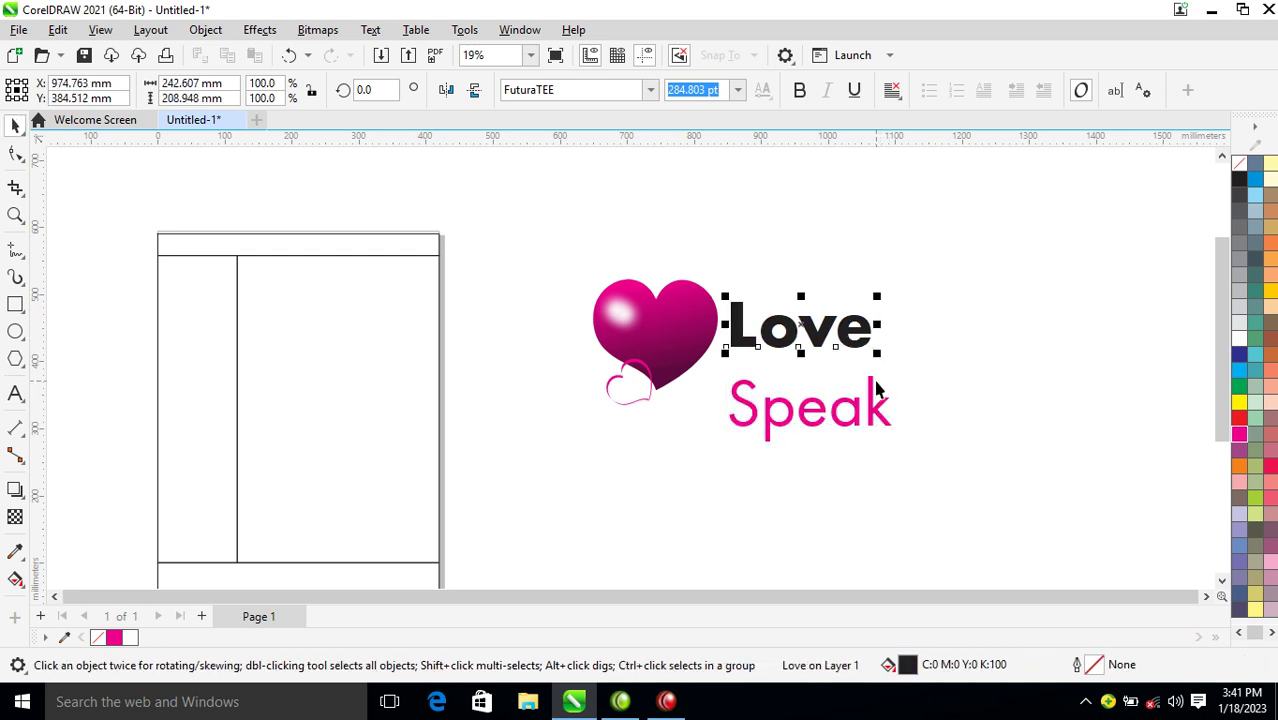
Move Speak up close beneath Love and colour the word Love magenta
{"action": "left_click_drag", "start_coordinate": [876, 414], "coordinate": [876, 386]}
{"action": "left_click", "coordinate": [853, 323]}
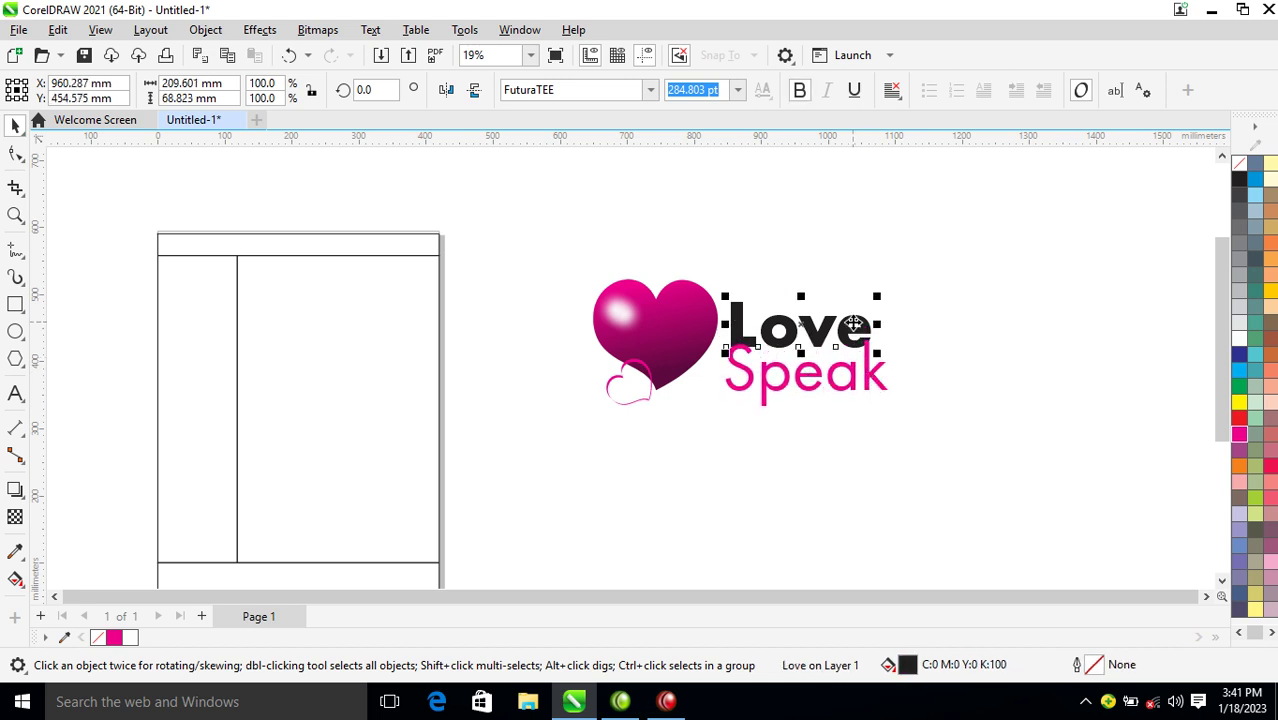
{"action": "left_click", "coordinate": [1240, 436]}
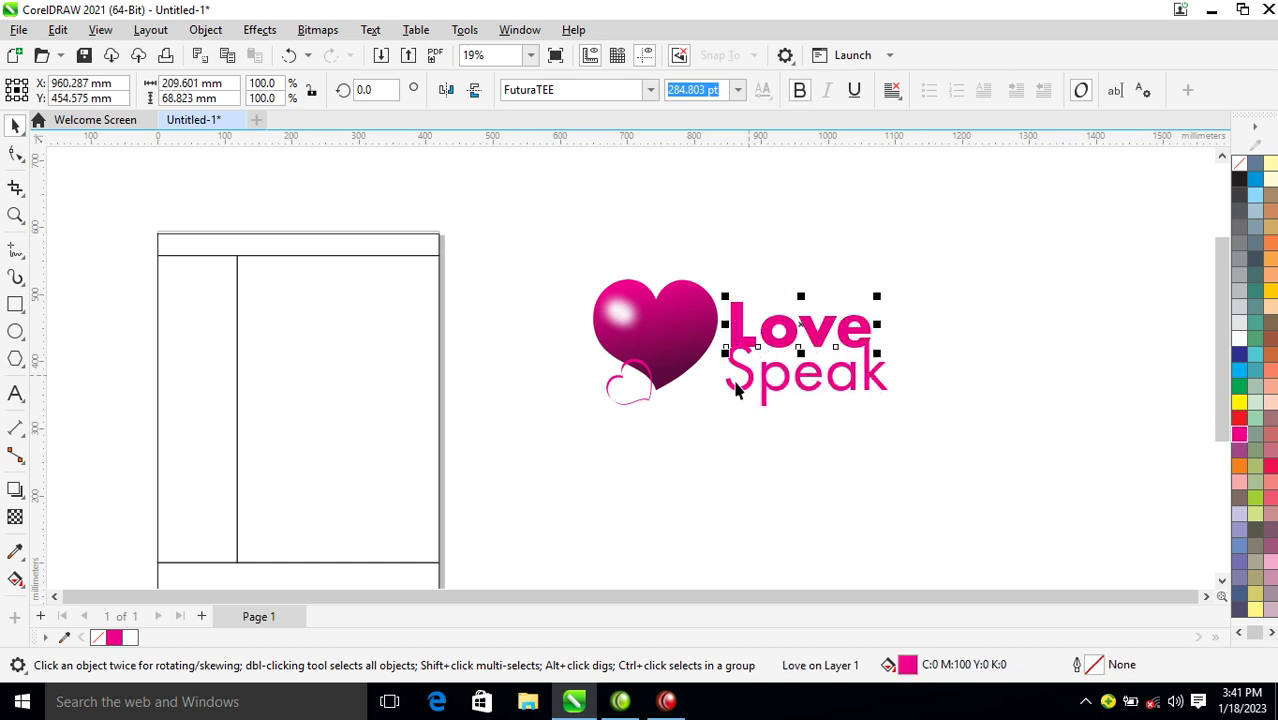
Sample the dark purple from the large heart's shaded edge and apply it to the word Speak
{"action": "left_click", "coordinate": [15, 551]}
{"action": "left_click", "coordinate": [695, 359]}
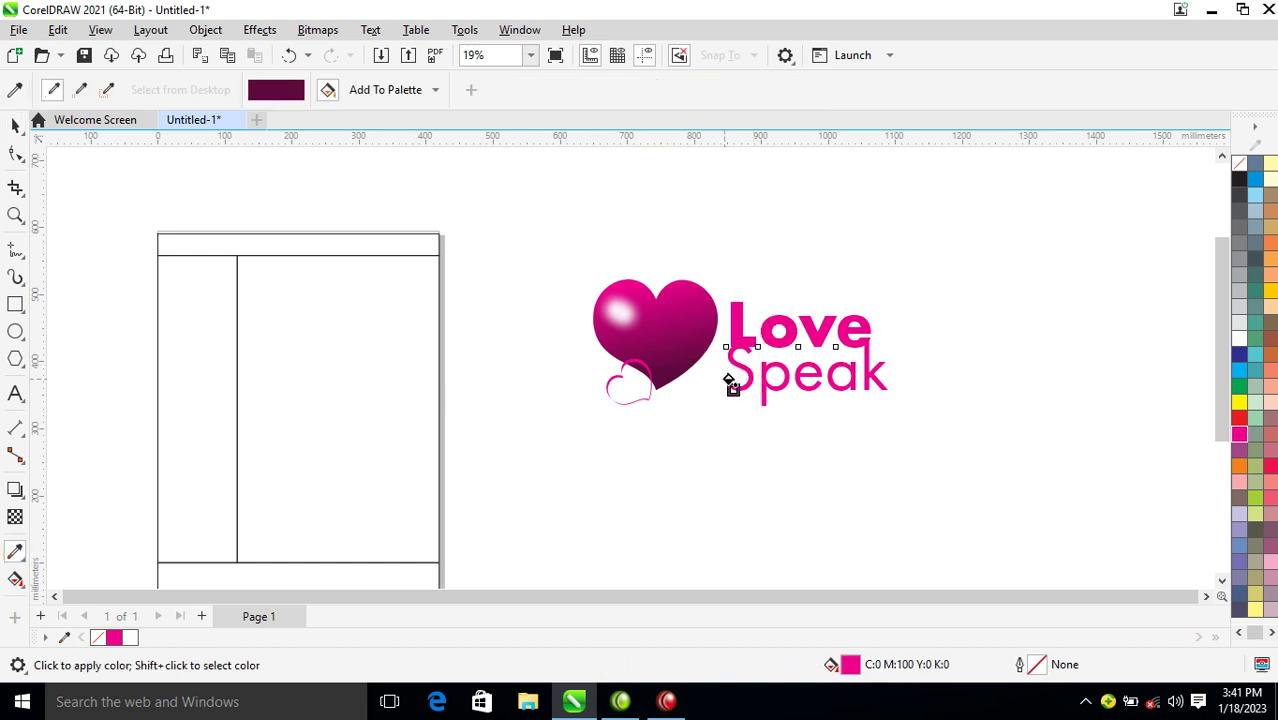
{"action": "left_click_drag", "start_coordinate": [718, 340], "coordinate": [921, 467]}
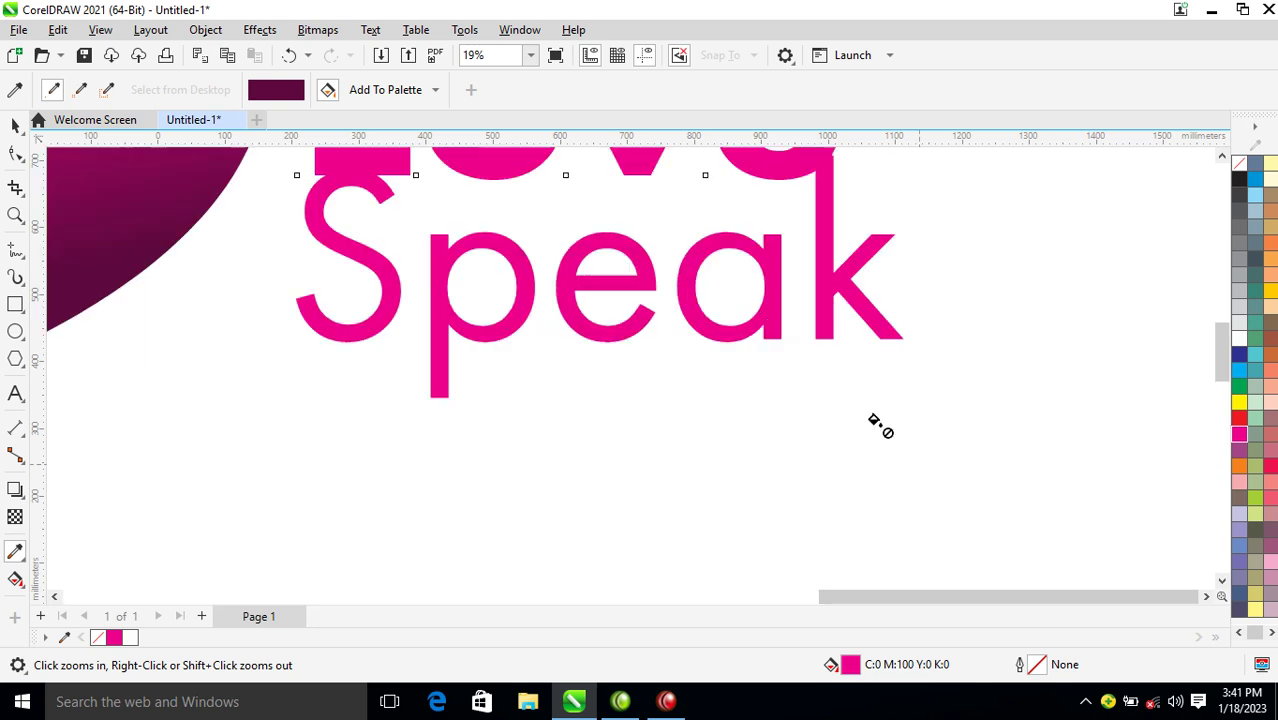
{"action": "left_click", "coordinate": [580, 323]}
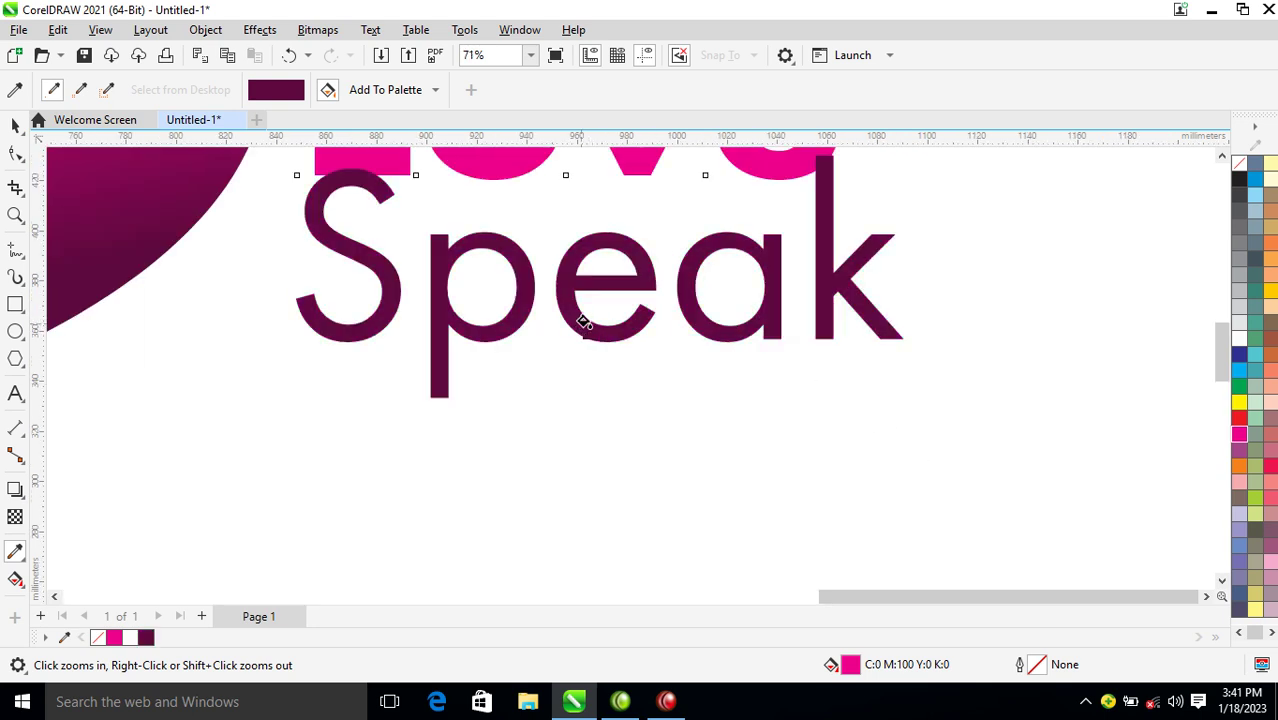
{"action": "key", "text": "space"}
{"action": "scroll", "coordinate": [625, 320], "scroll_direction": "down", "scroll_amount": 4}
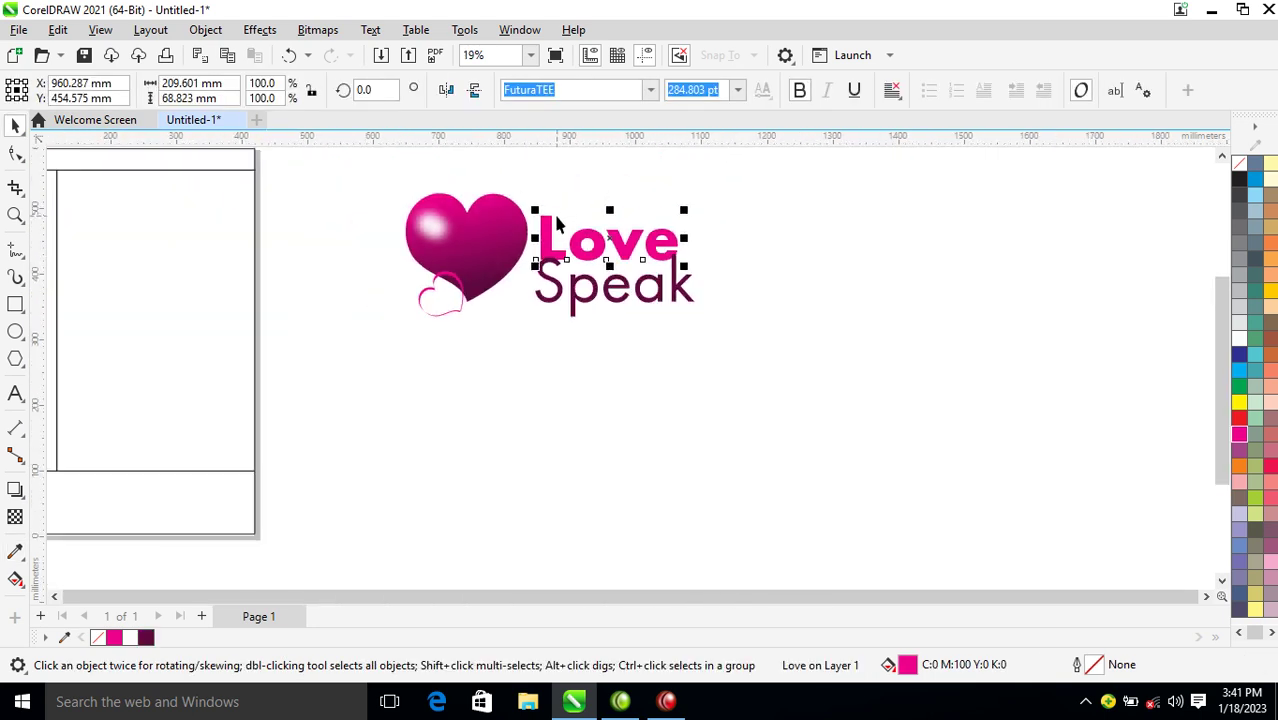
Shift Speak to the right beneath Love and scale it down to about 142 mm wide
{"action": "key", "text": "z"}
{"action": "left_click", "coordinate": [590, 286]}
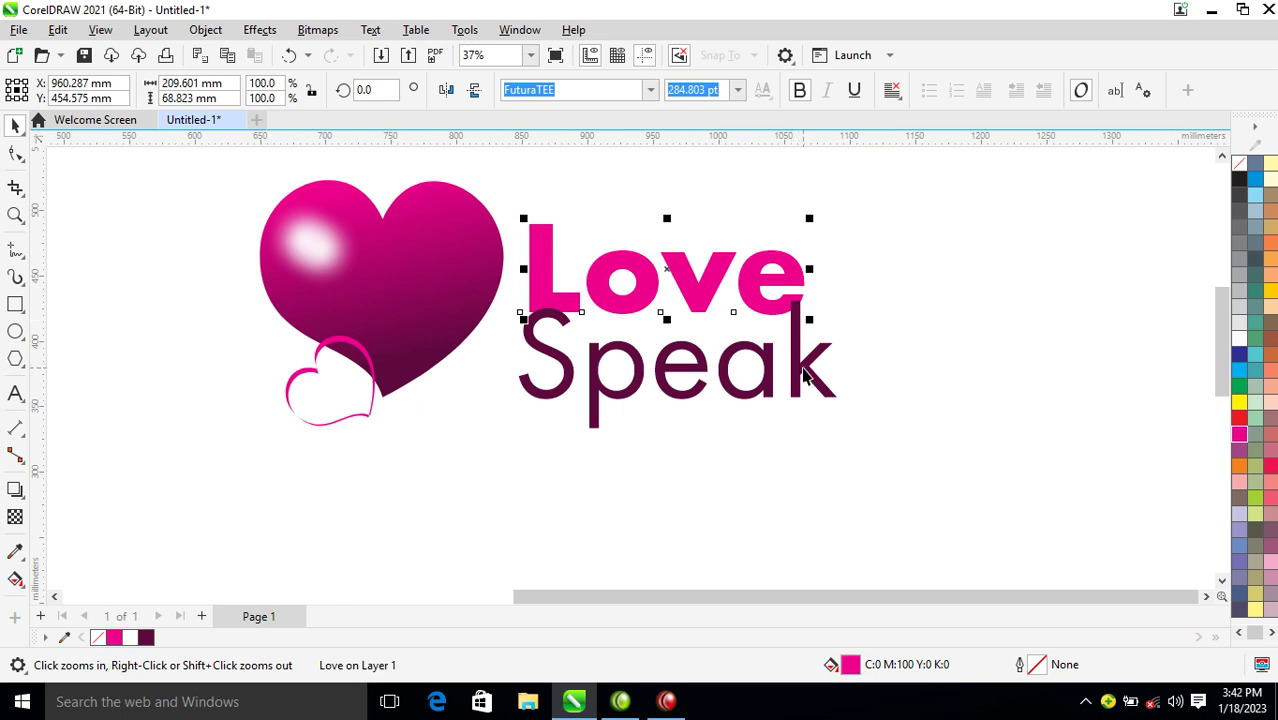
{"action": "key", "text": "space"}
{"action": "left_click", "coordinate": [801, 370]}
{"action": "left_click_drag", "start_coordinate": [803, 368], "coordinate": [848, 362]}
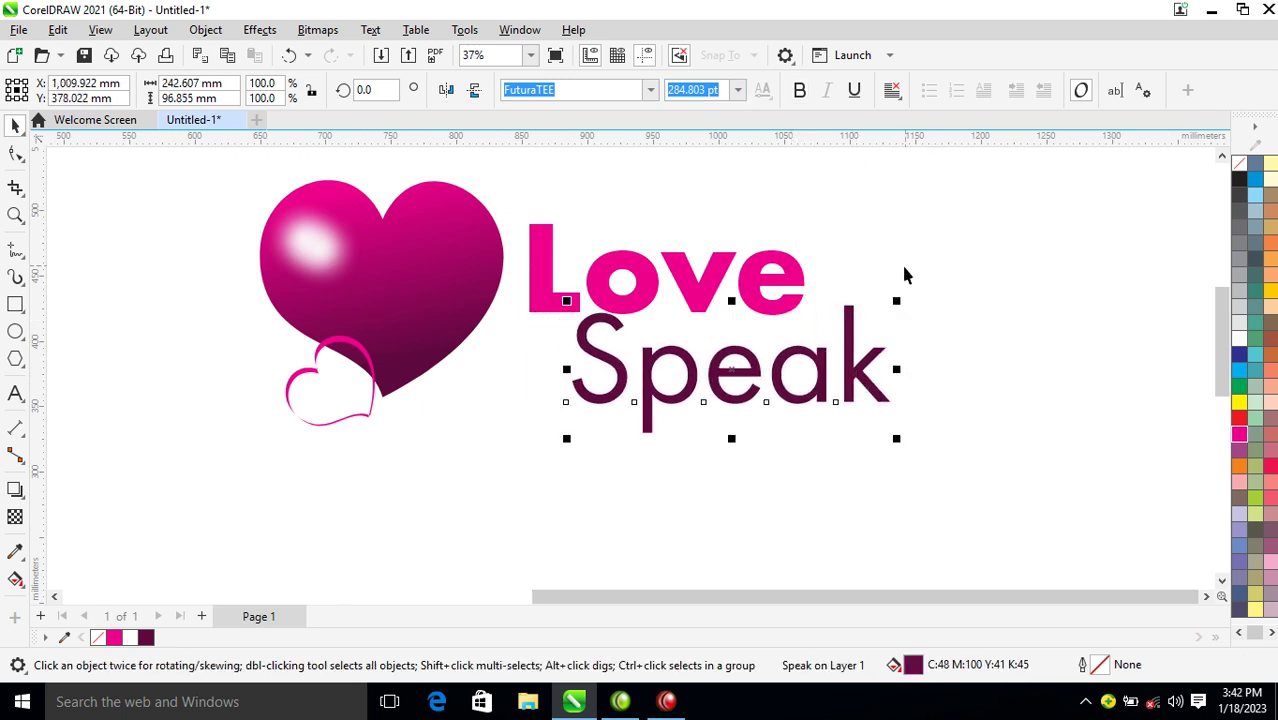
{"action": "left_click_drag", "start_coordinate": [896, 308], "coordinate": [836, 306]}
Change the word Speak to UPPERCASE and place it directly beneath the left end of Love
{"action": "left_click", "coordinate": [797, 352]}
{"action": "double_click", "coordinate": [798, 350]}
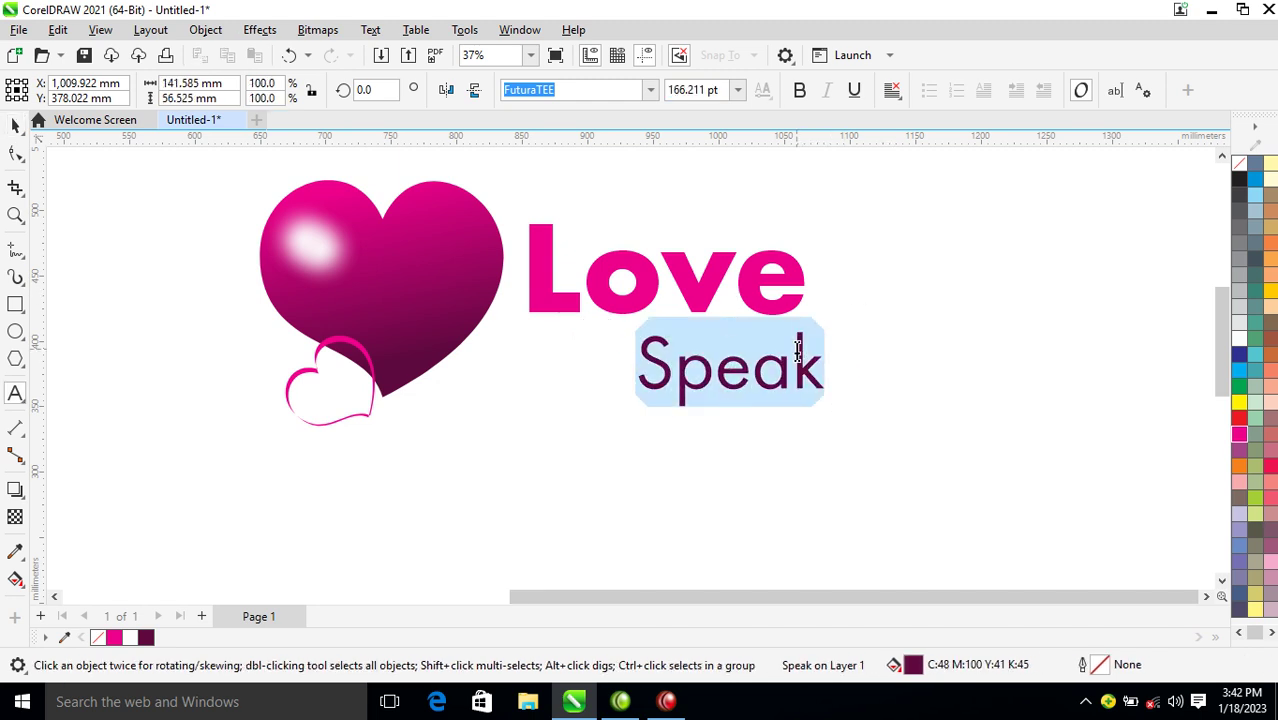
{"action": "key", "text": "shift+F3"}
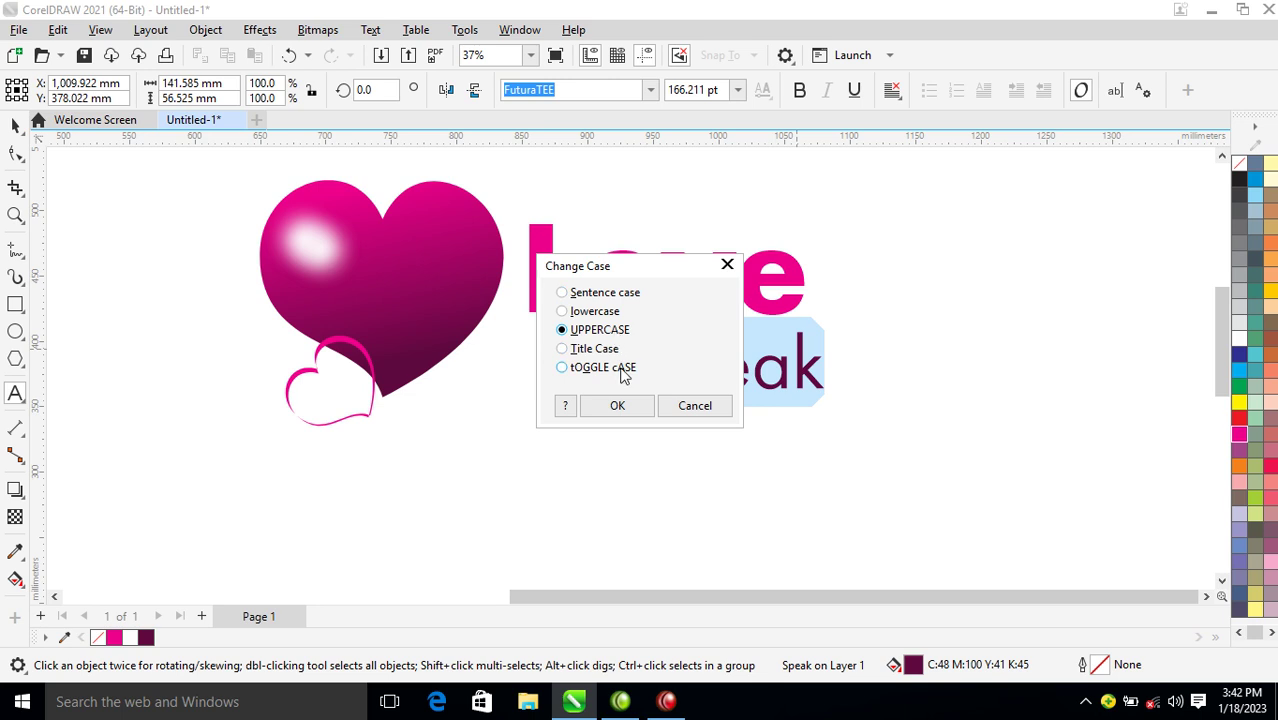
{"action": "left_click", "coordinate": [617, 405]}
{"action": "key", "text": "ctrl+space"}
{"action": "left_click_drag", "start_coordinate": [808, 357], "coordinate": [699, 342]}
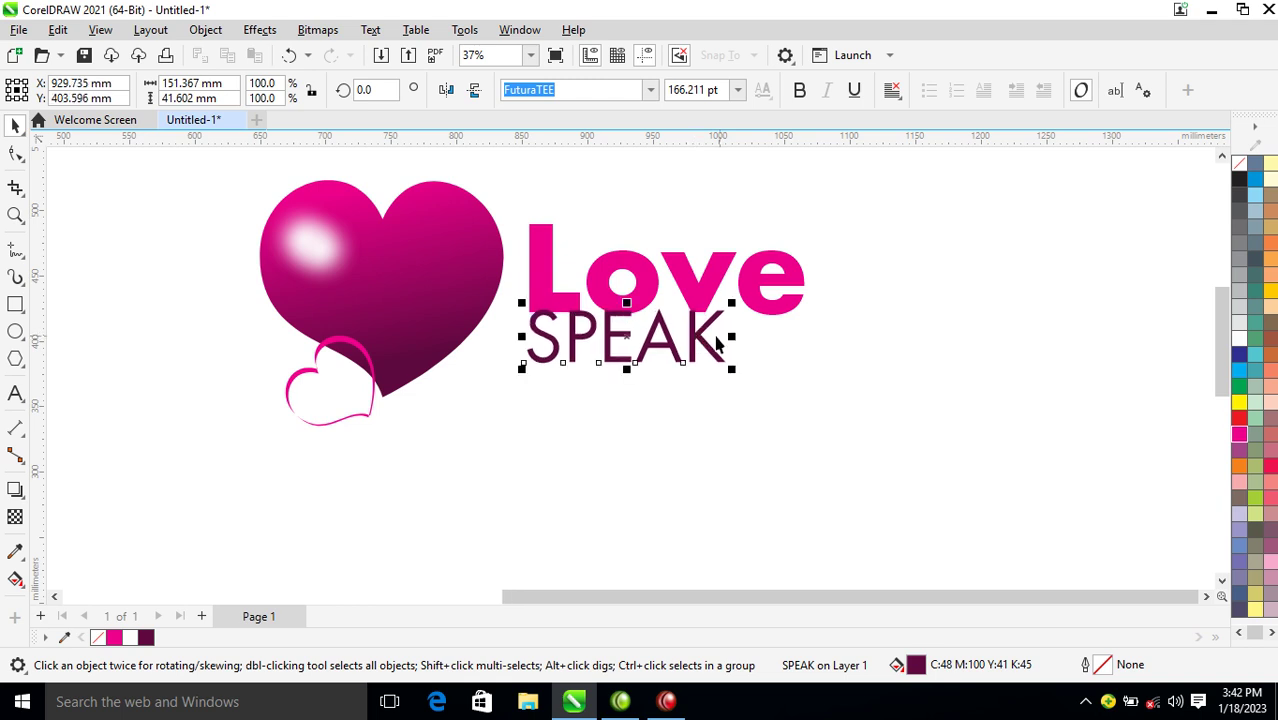
Shrink the two hearts together to about 91 mm wide and move them above the word Love
{"action": "scroll", "coordinate": [680, 280], "scroll_direction": "down", "scroll_amount": 2}
{"action": "left_click_drag", "start_coordinate": [368, 207], "coordinate": [557, 340]}
{"action": "left_click_drag", "start_coordinate": [604, 401], "coordinate": [549, 337]}
{"action": "left_click_drag", "start_coordinate": [524, 272], "coordinate": [657, 210]}
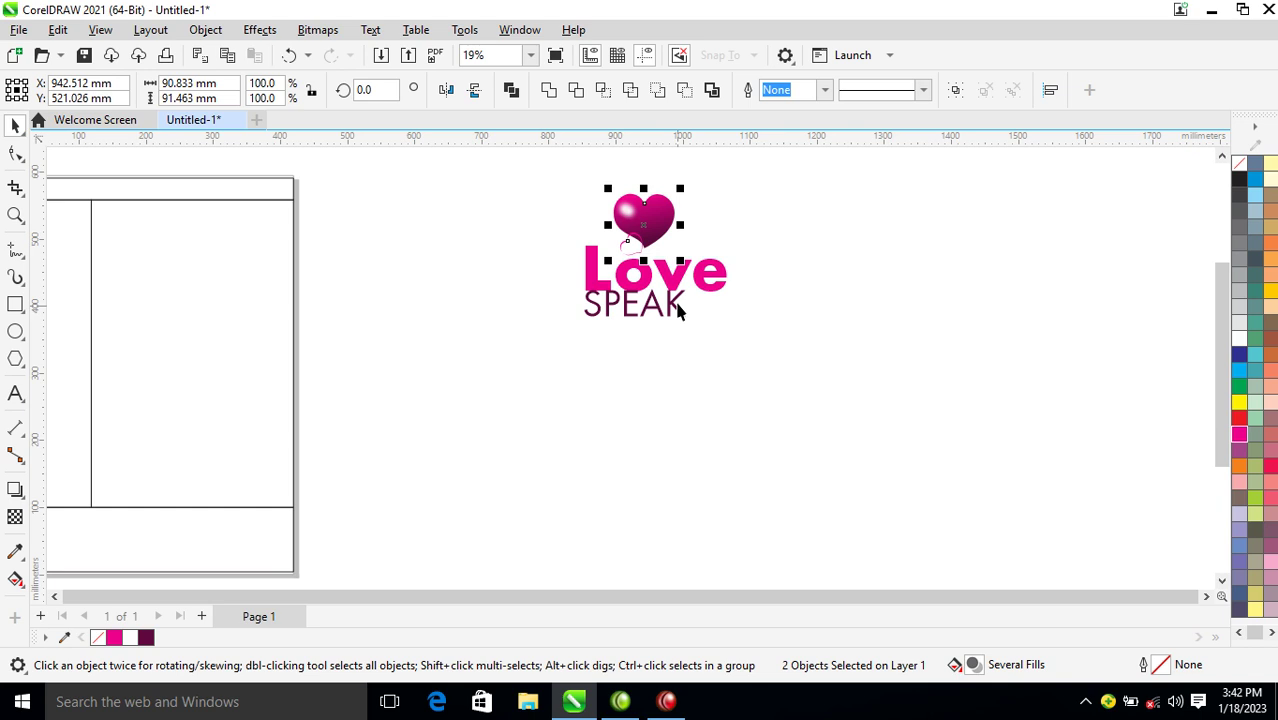
Tighten the letter spacing of Love until its letters touch each other
{"action": "key", "text": "z"}
{"action": "left_click_drag", "start_coordinate": [752, 348], "coordinate": [752, 348]}
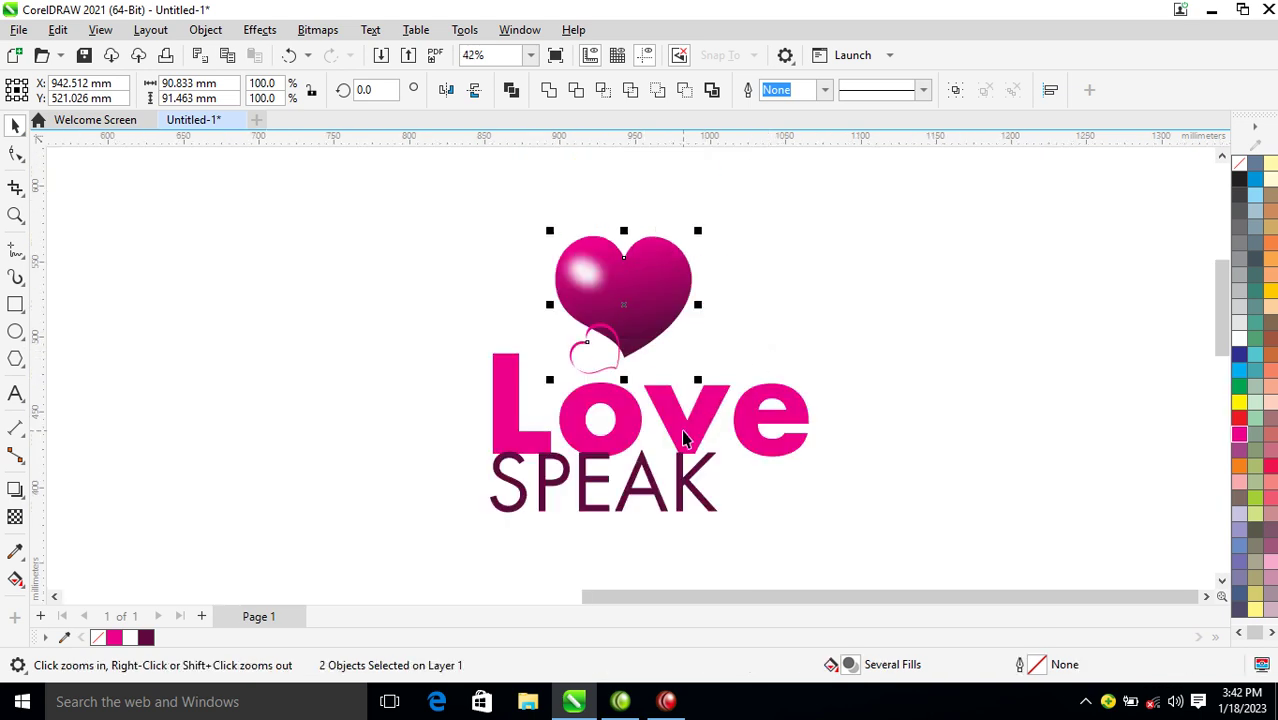
{"action": "left_click", "coordinate": [684, 437]}
{"action": "left_click", "coordinate": [15, 153]}
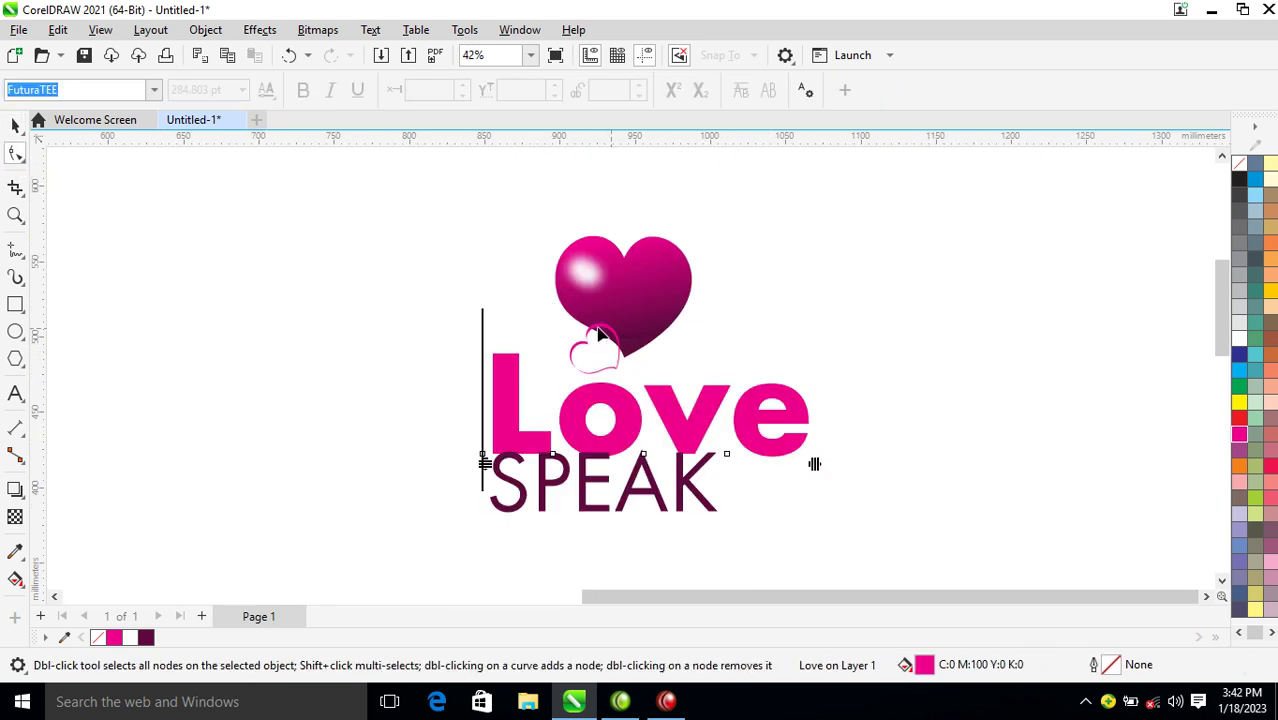
{"action": "left_click_drag", "start_coordinate": [815, 468], "coordinate": [769, 461]}
{"action": "key", "text": "space"}
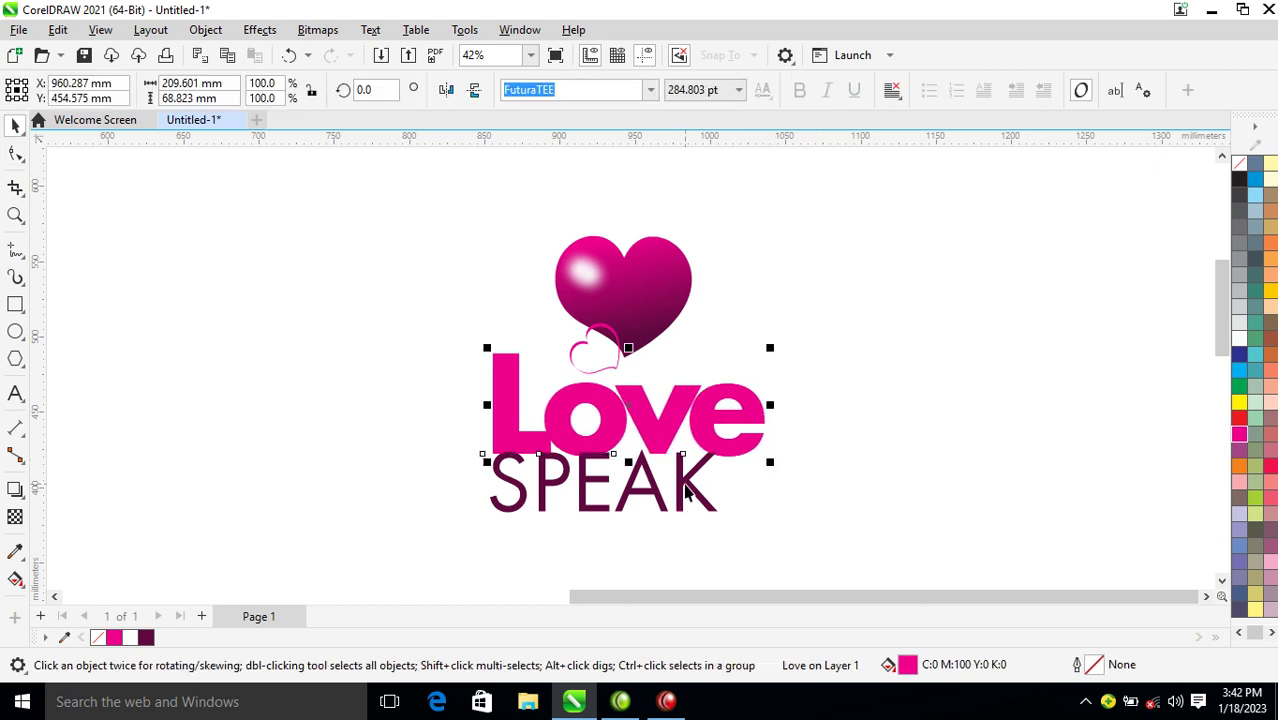
Scale SPEAK down to about 112 pt and place it directly to the right of the e in Love
{"action": "left_click_drag", "start_coordinate": [686, 490], "coordinate": [712, 458]}
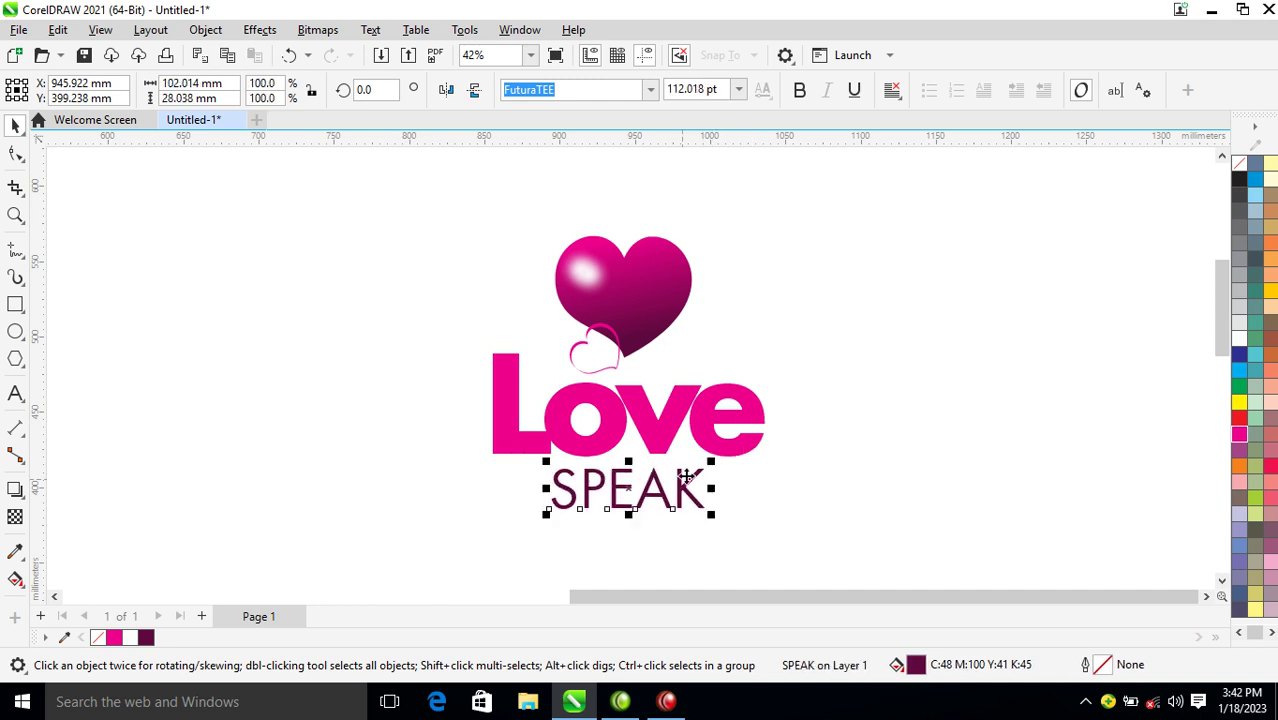
{"action": "left_click_drag", "start_coordinate": [679, 497], "coordinate": [890, 448]}
{"action": "key", "text": "z"}
{"action": "left_click_drag", "start_coordinate": [514, 210], "coordinate": [988, 487]}
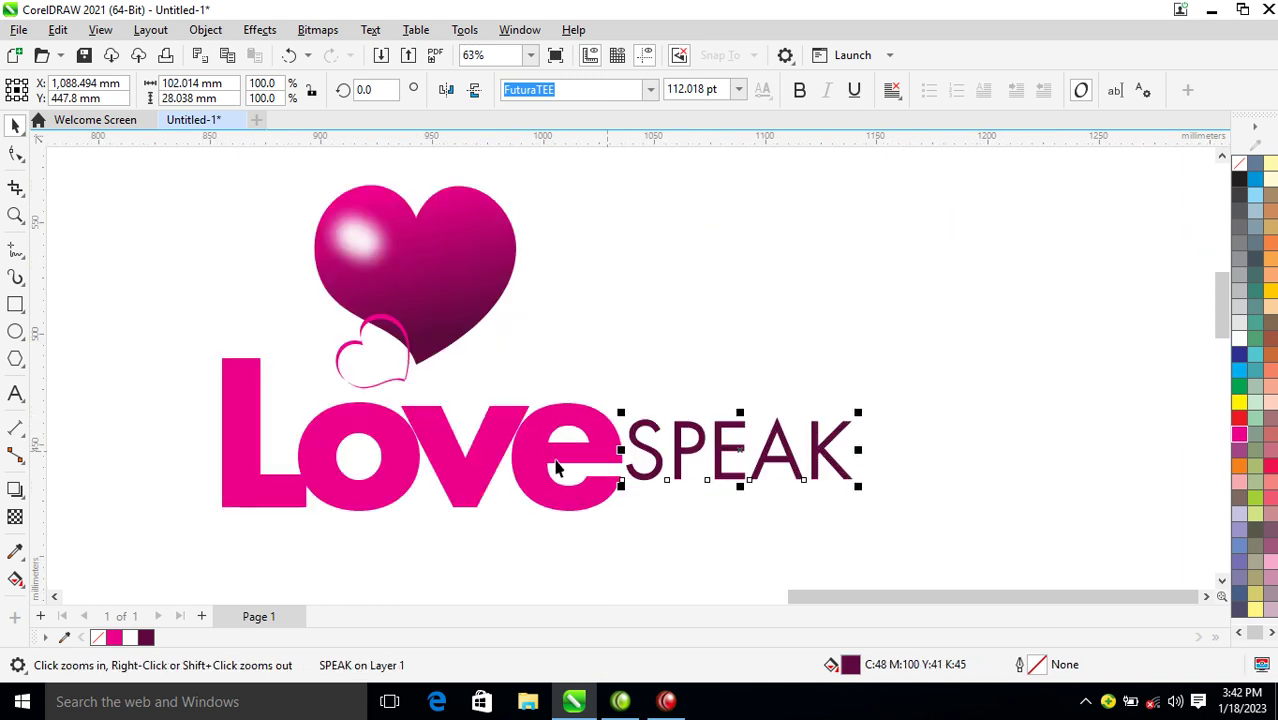
Add short dark purple bars above and below the start of SPEAK using a narrow rectangle
{"action": "left_click", "coordinate": [15, 304]}
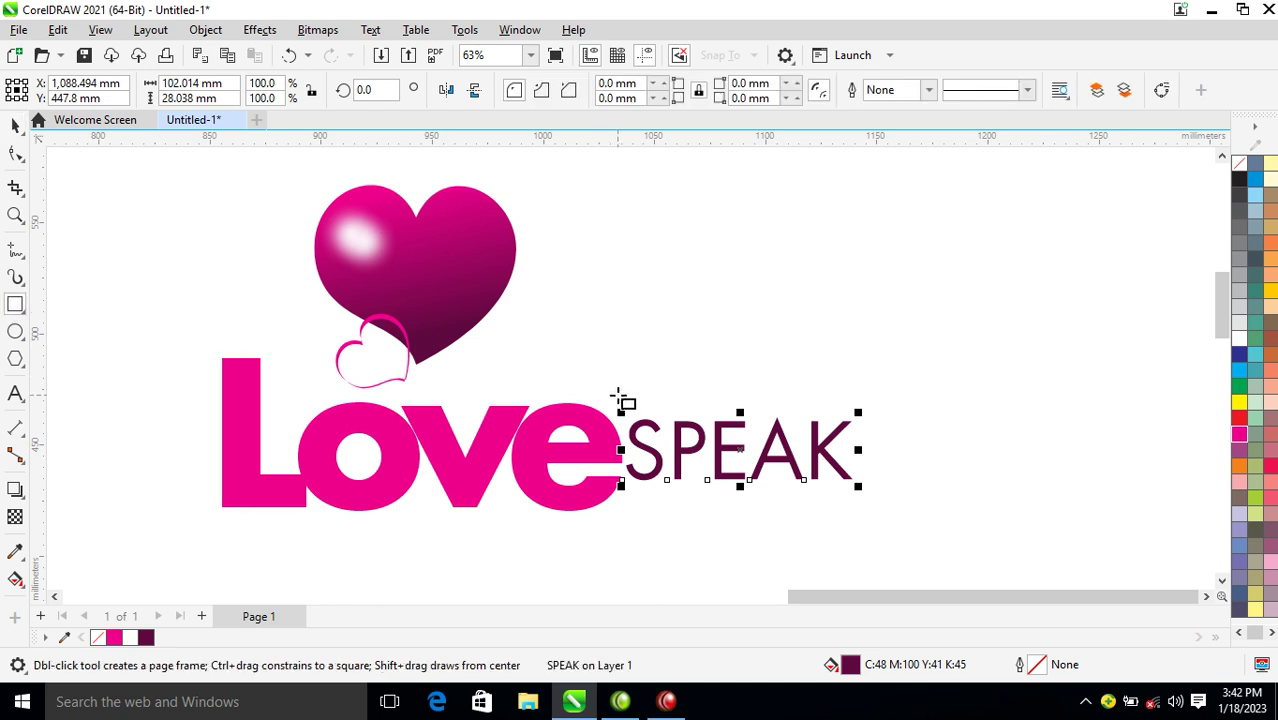
{"action": "mouse_move", "coordinate": [622, 401]}
{"action": "left_mouse_down"}
{"action": "mouse_move", "coordinate": [697, 409]}
{"action": "mouse_move", "coordinate": [700, 445]}
{"action": "mouse_move", "coordinate": [670, 403]}
{"action": "mouse_move", "coordinate": [672, 507]}
{"action": "left_mouse_up"}
{"action": "key", "text": "space"}
{"action": "left_click", "coordinate": [762, 509]}
{"action": "right_click", "coordinate": [642, 500]}
{"action": "left_click", "coordinate": [536, 308]}
{"action": "scroll", "coordinate": [534, 305], "scroll_direction": "down", "scroll_amount": 4}
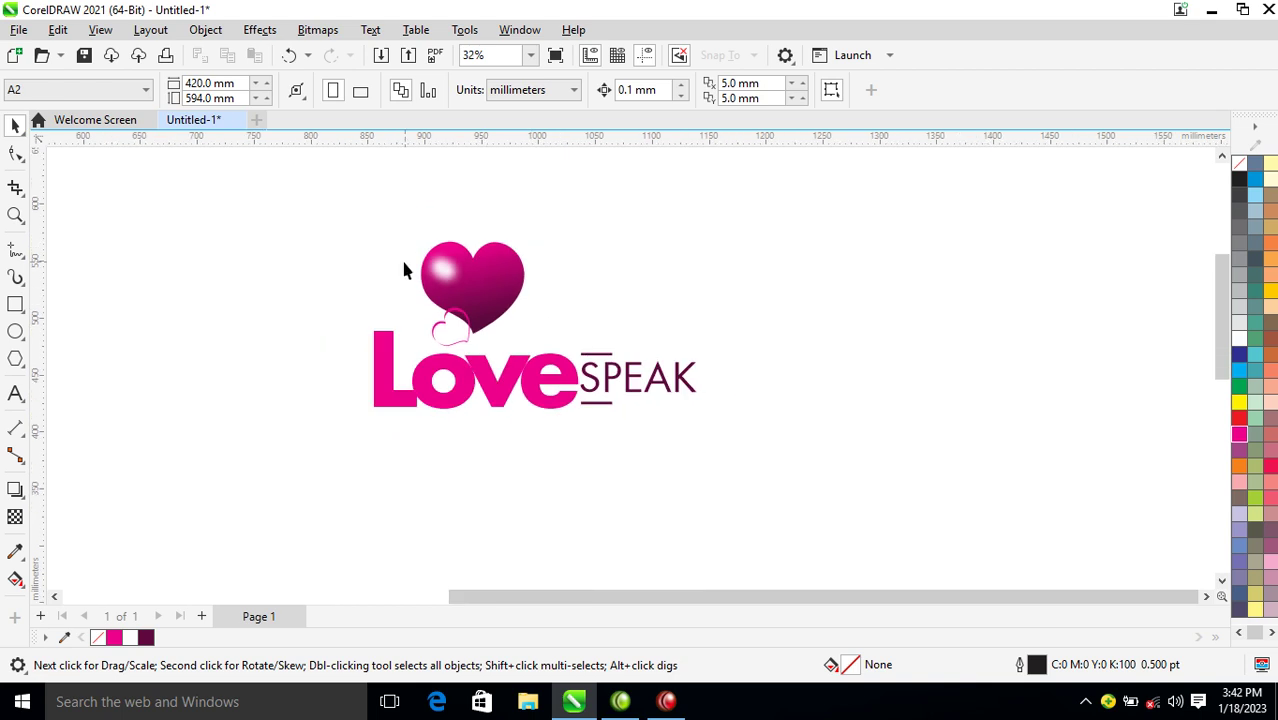
Shrink the hearts further, position them above the middle of Love, and group all the logo elements
{"action": "left_click_drag", "start_coordinate": [377, 194], "coordinate": [552, 352]}
{"action": "left_click_drag", "start_coordinate": [496, 288], "coordinate": [536, 300]}
{"action": "left_click_drag", "start_coordinate": [589, 250], "coordinate": [541, 304]}
{"action": "left_click_drag", "start_coordinate": [282, 218], "coordinate": [882, 471]}
{"action": "key", "text": "ctrl+g"}
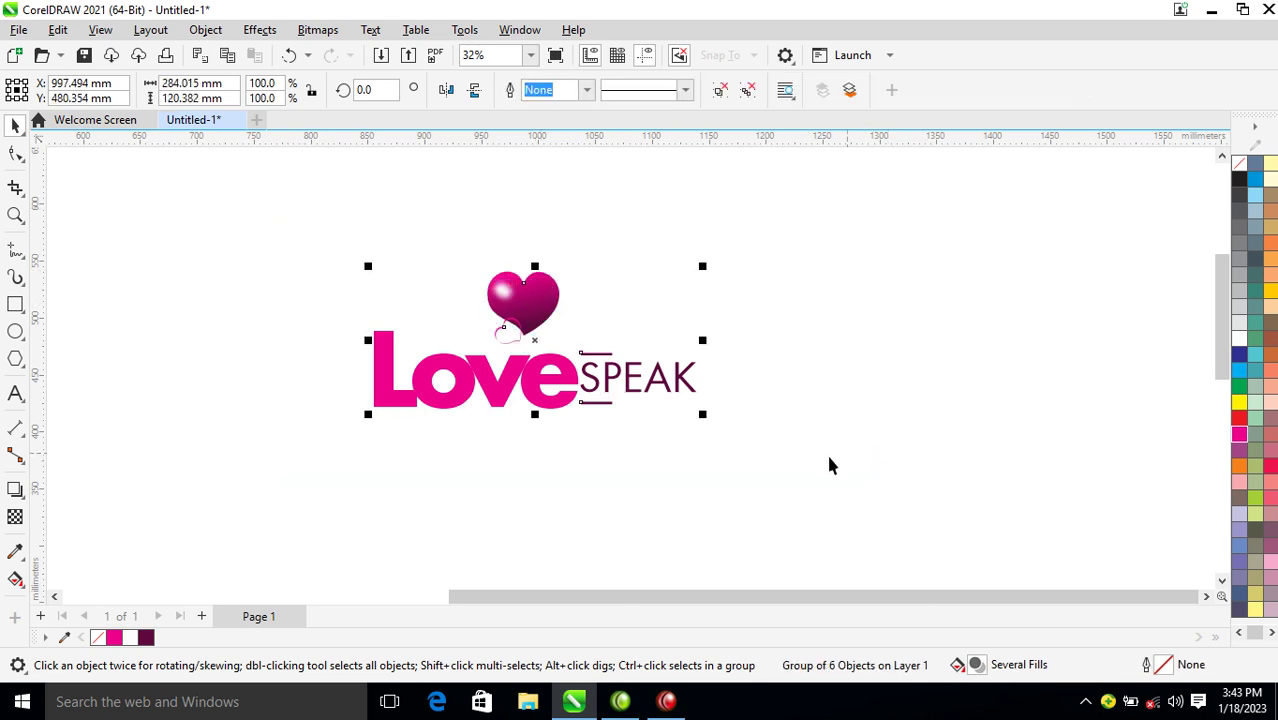
Move the grouped logo onto the page's large panel and scale it down to about 176 mm wide
{"action": "scroll", "coordinate": [606, 399], "scroll_direction": "down", "scroll_amount": 4}
{"action": "mouse_move", "coordinate": [581, 380]}
{"action": "left_mouse_down"}
{"action": "mouse_move", "coordinate": [218, 435]}
{"action": "mouse_move", "coordinate": [245, 434]}
{"action": "left_mouse_up"}
{"action": "key", "text": "z"}
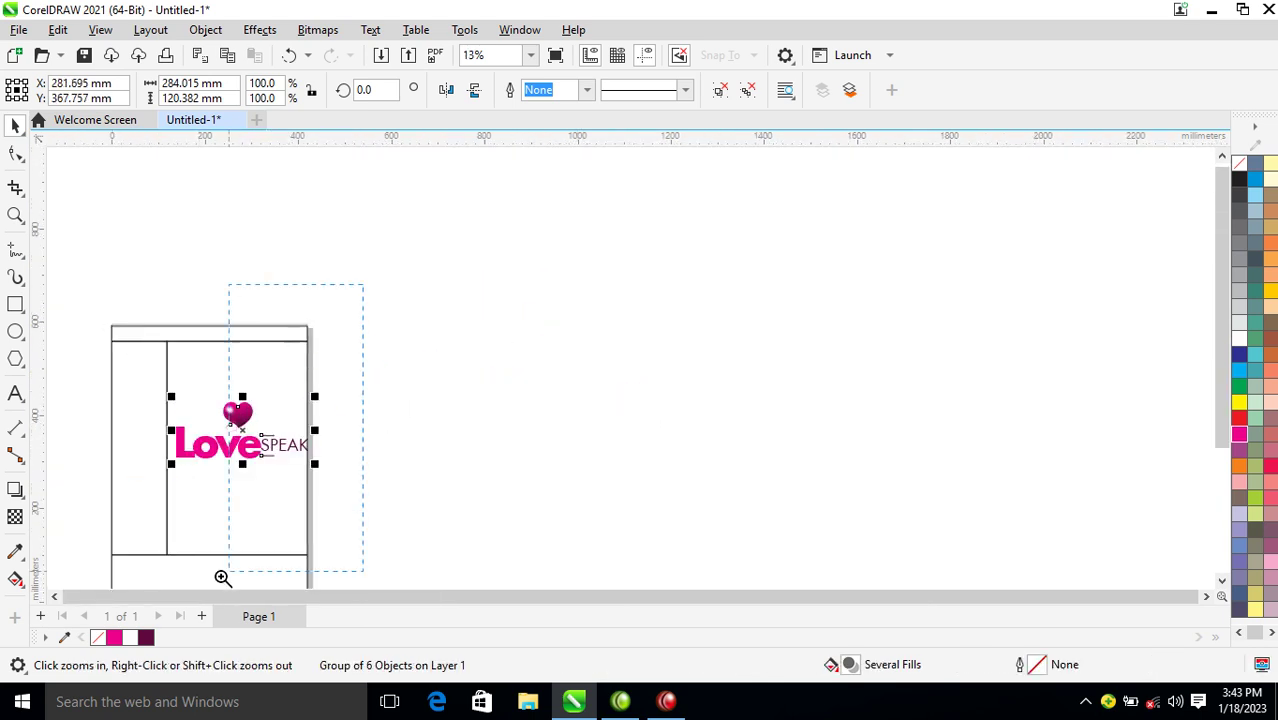
{"action": "key", "text": "shift+F4"}
{"action": "left_click_drag", "start_coordinate": [806, 295], "coordinate": [779, 292]}
Centre the logo group horizontally and vertically on the large white panel
{"action": "left_click", "coordinate": [779, 292]}
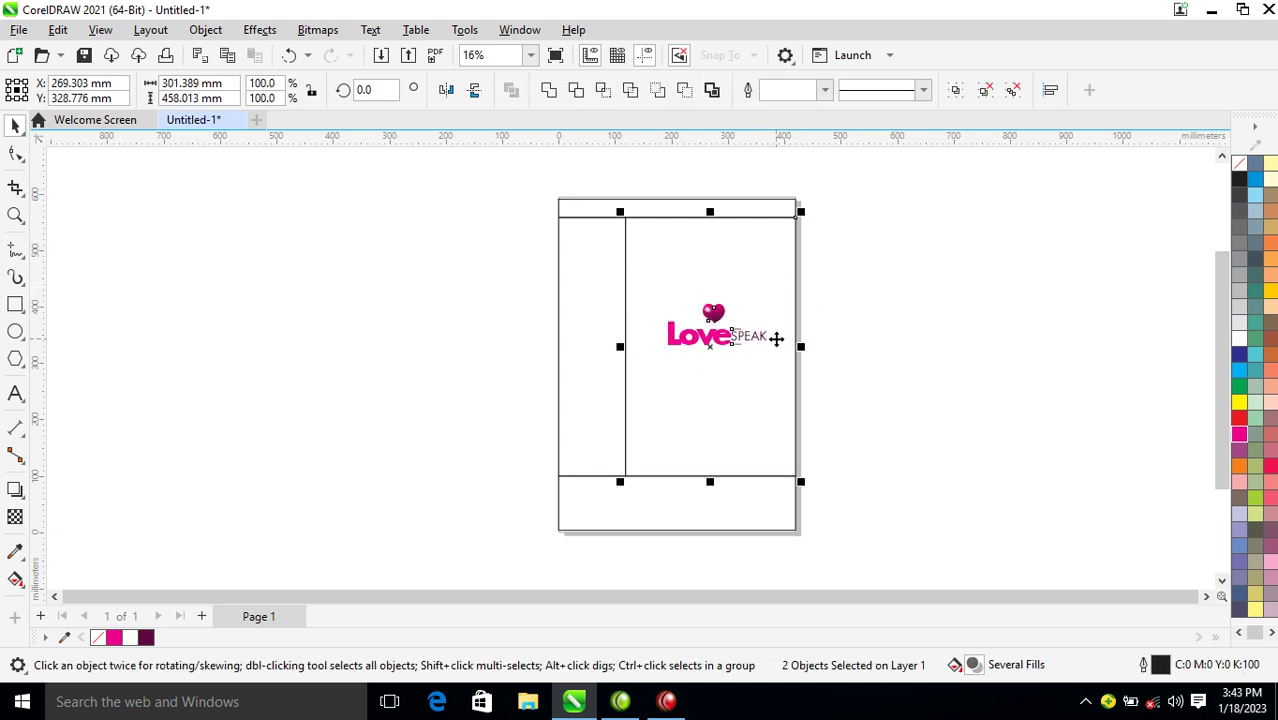
{"action": "key", "text": "Escape"}
{"action": "left_click", "coordinate": [765, 337]}
{"action": "left_click", "coordinate": [753, 251]}
{"action": "key", "text": "c"}
{"action": "key", "text": "e"}
{"action": "key", "text": "z"}
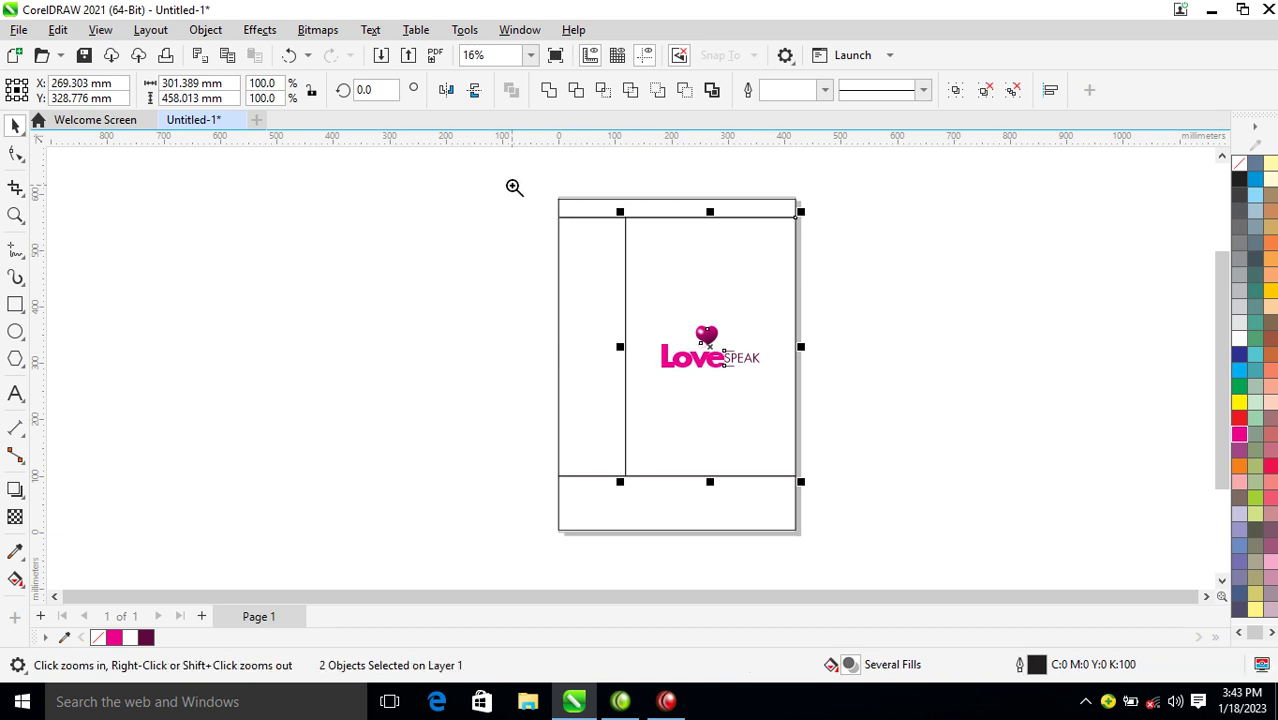
{"action": "left_click_drag", "start_coordinate": [810, 426], "coordinate": [930, 491]}
{"action": "key", "text": "space"}
{"action": "left_click", "coordinate": [880, 368]}
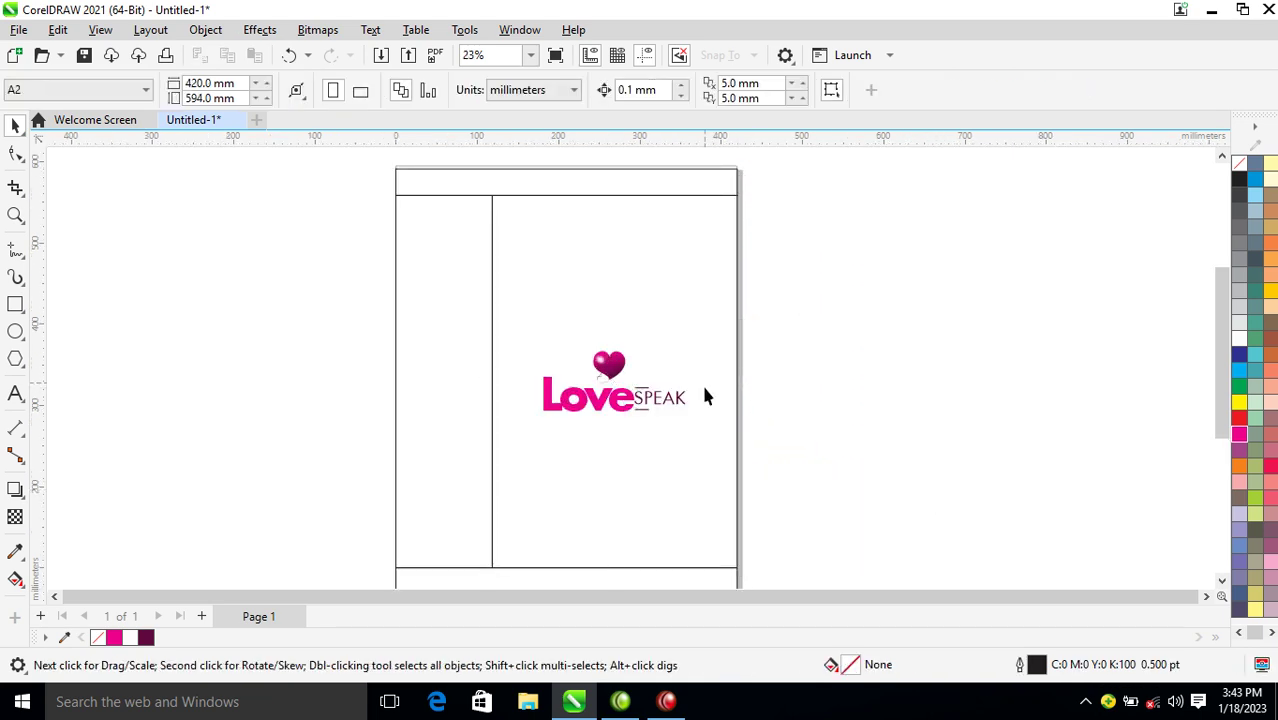
Copy all properties from the magenta lettering to the narrow side panel, and from that panel to the top and bottom panels
{"action": "left_click_drag", "start_coordinate": [592, 405], "coordinate": [458, 323]}
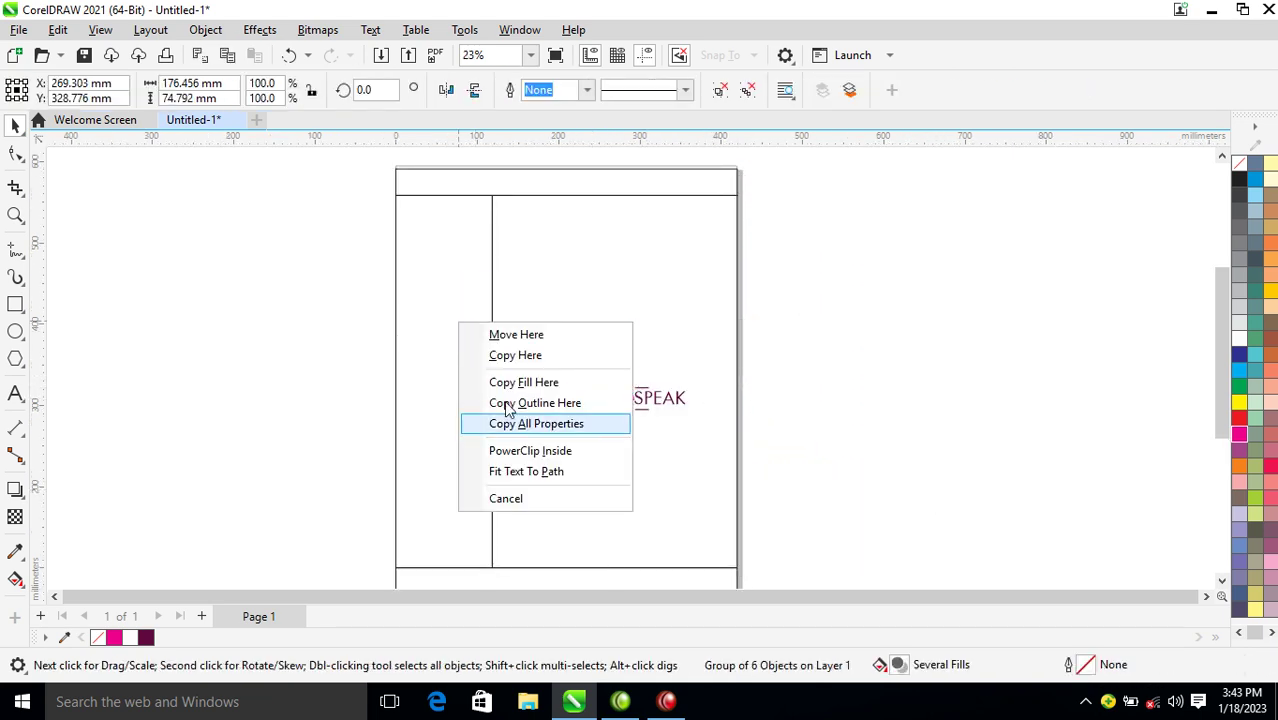
{"action": "left_click", "coordinate": [535, 424]}
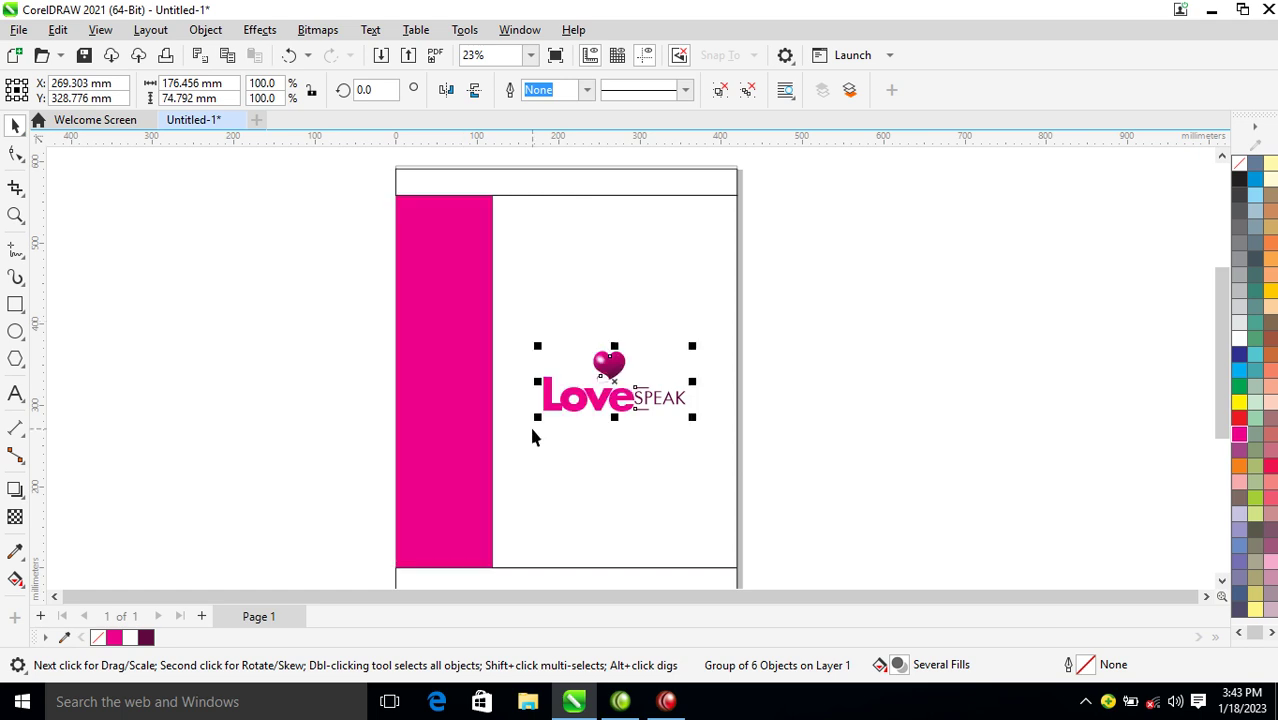
{"action": "left_click_drag", "start_coordinate": [470, 440], "coordinate": [565, 188]}
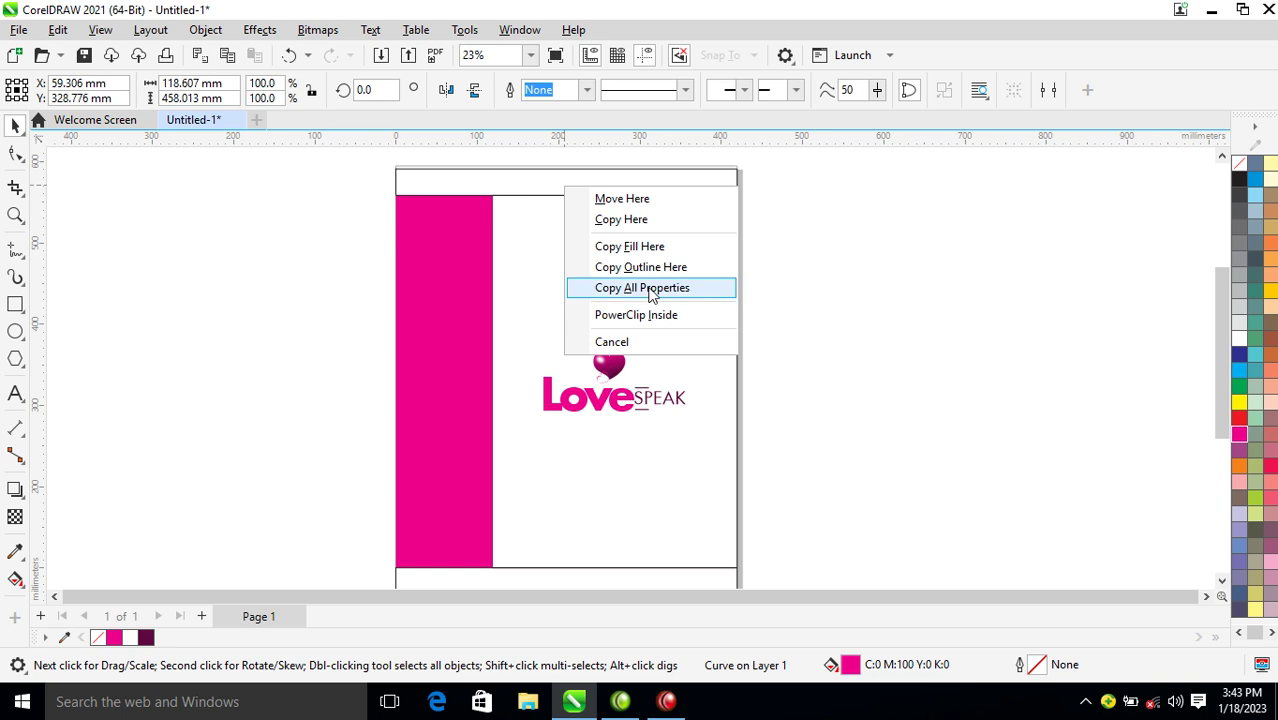
{"action": "left_click", "coordinate": [650, 290]}
{"action": "left_click_drag", "start_coordinate": [467, 393], "coordinate": [636, 585]}
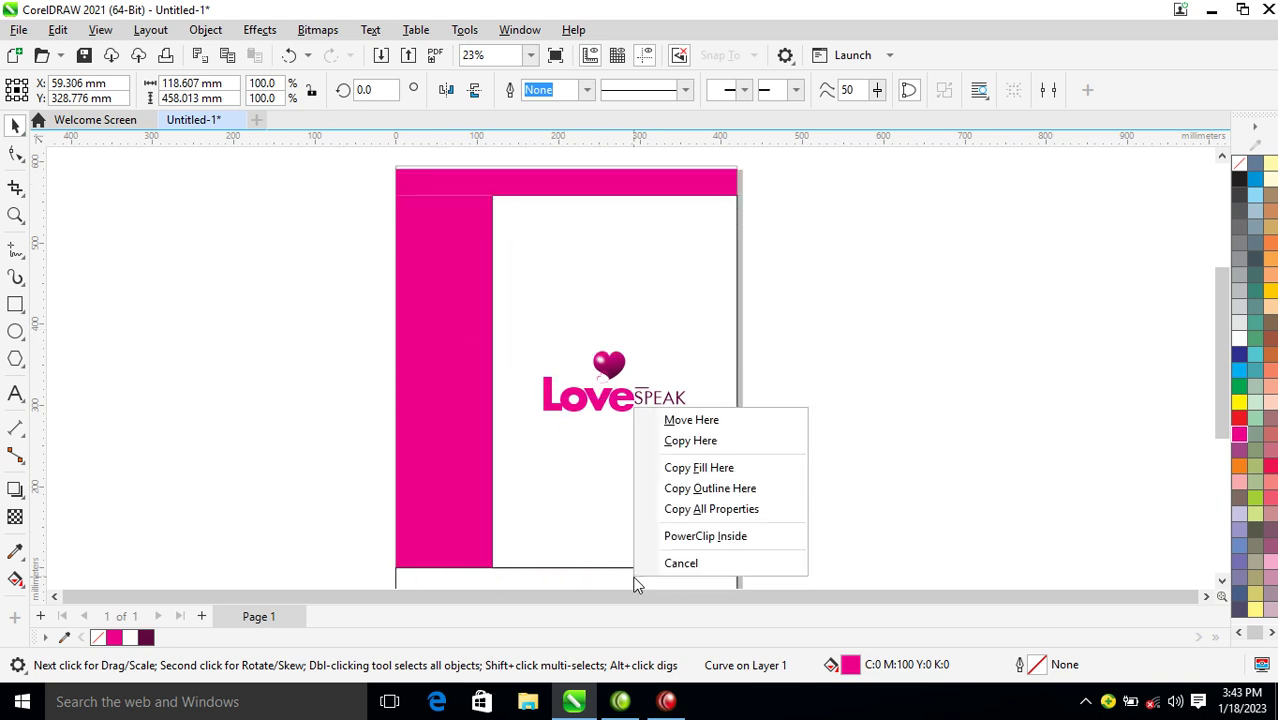
{"action": "left_click", "coordinate": [711, 509]}
{"action": "scroll", "coordinate": [712, 512], "scroll_direction": "down", "scroll_amount": 2}
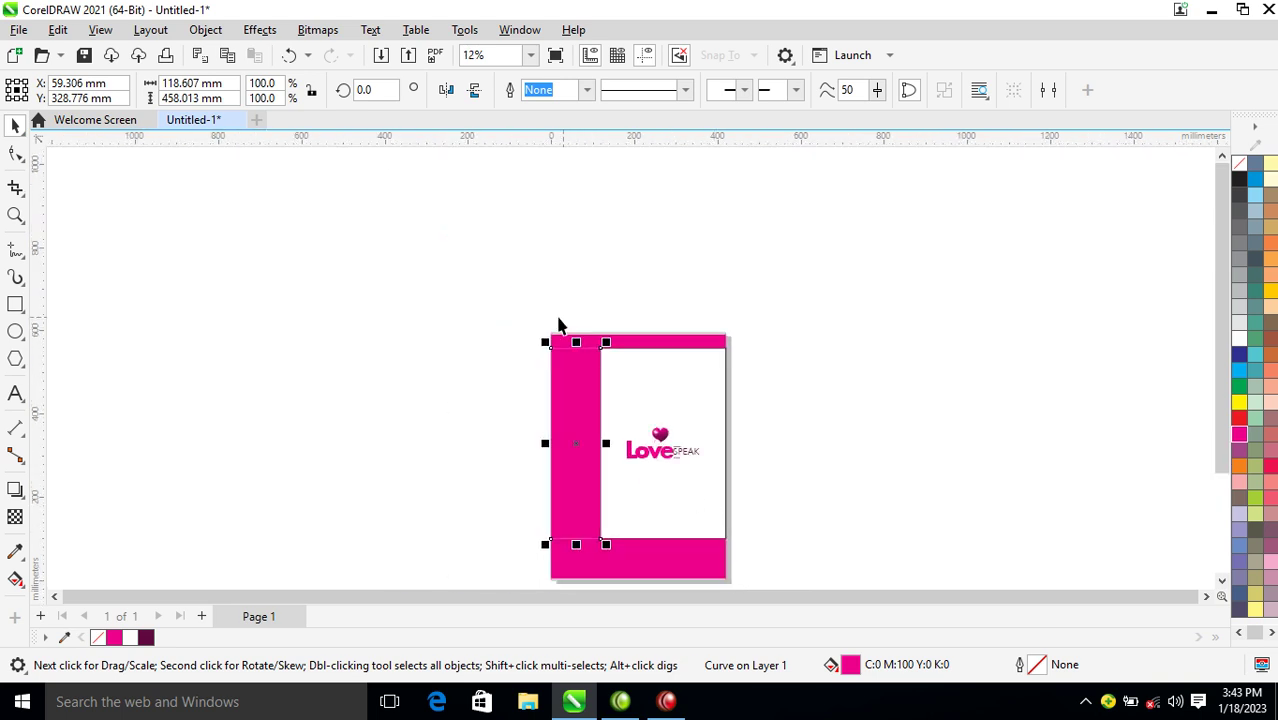
Enlarge the logo group from its centre to about 223 mm wide
{"action": "key", "text": "z"}
{"action": "left_click_drag", "start_coordinate": [499, 277], "coordinate": [785, 568]}
{"action": "left_click_drag", "start_coordinate": [565, 260], "coordinate": [918, 548]}
{"action": "left_click", "coordinate": [658, 372]}
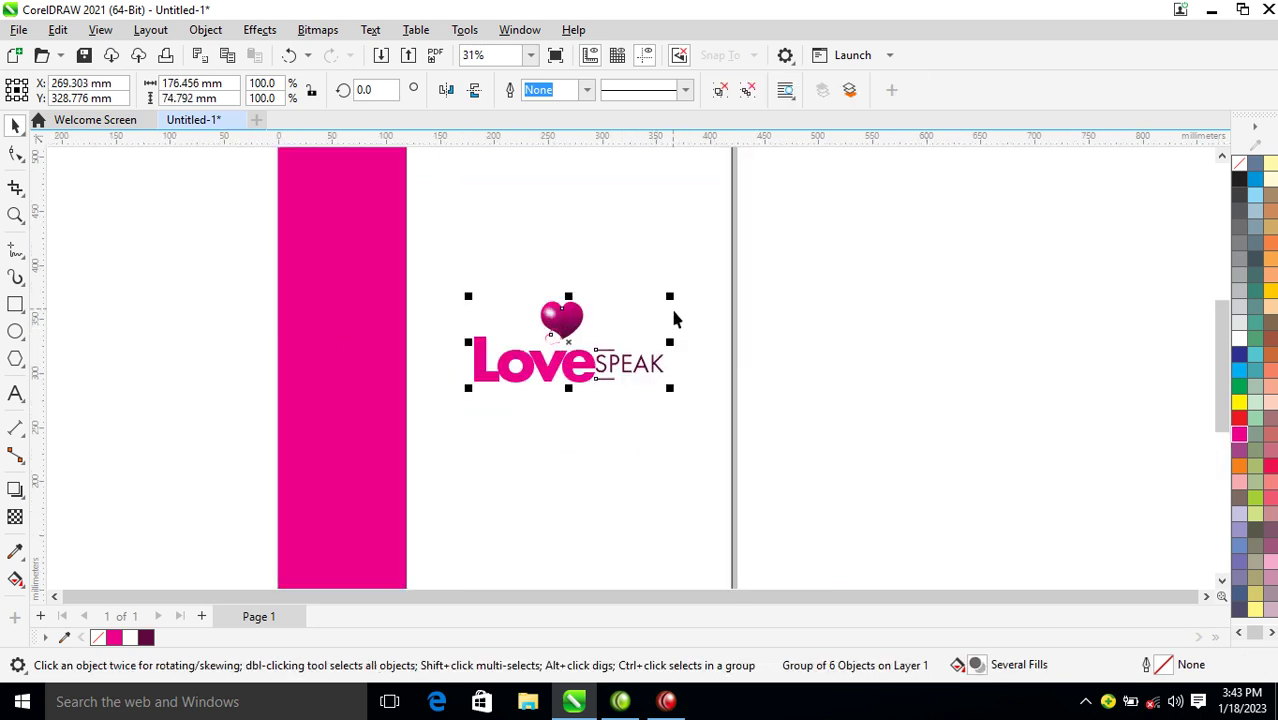
{"action": "left_click_drag", "start_coordinate": [670, 298], "coordinate": [695, 290]}
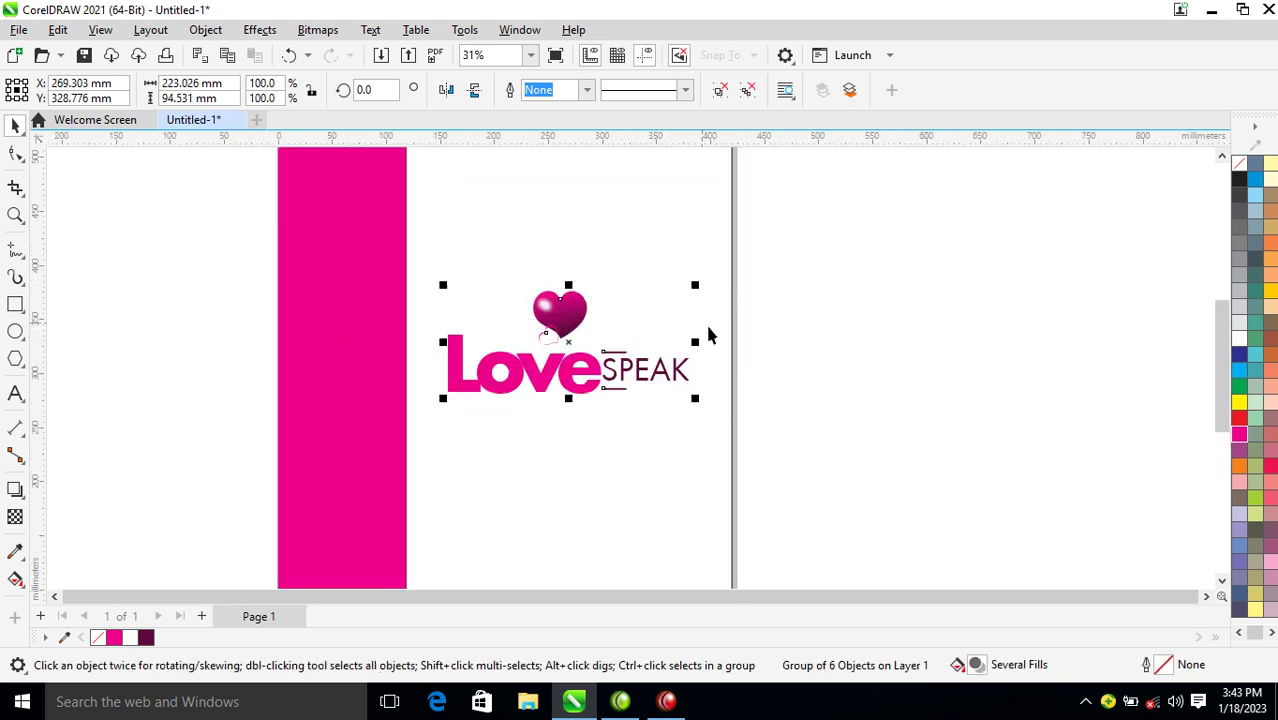
Draw a tall rectangle about 72 by 402 mm beside the page and round its corners fully into a pill-shaped bar
{"action": "scroll", "coordinate": [716, 344], "scroll_direction": "down", "scroll_amount": 3}
{"action": "key", "text": "z"}
{"action": "left_click_drag", "start_coordinate": [457, 175], "coordinate": [830, 511]}
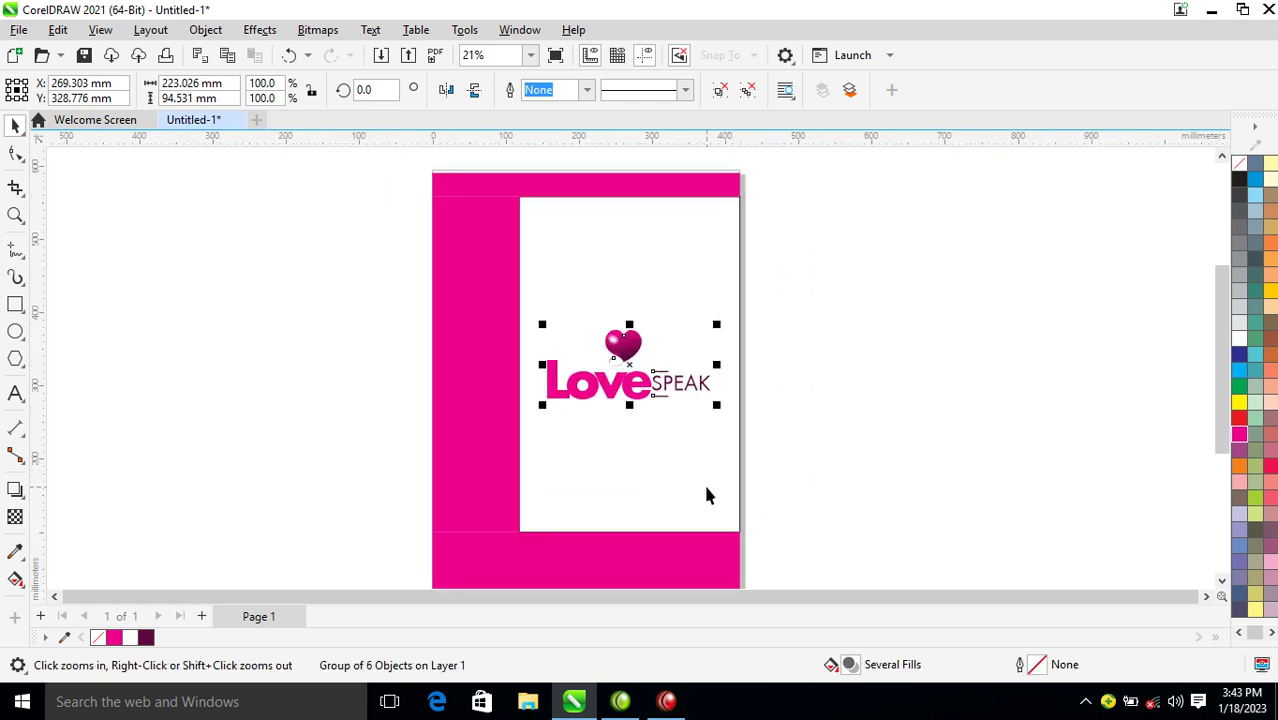
{"action": "left_click", "coordinate": [15, 304]}
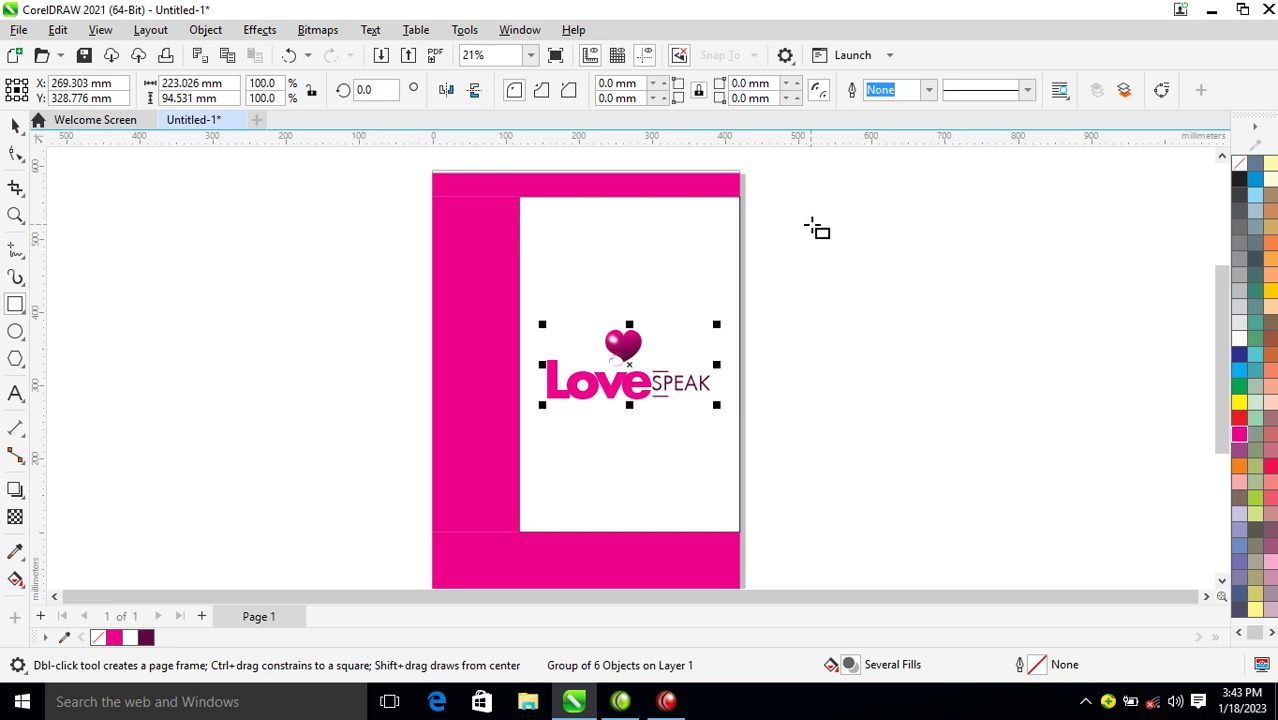
{"action": "left_click_drag", "start_coordinate": [827, 197], "coordinate": [882, 496]}
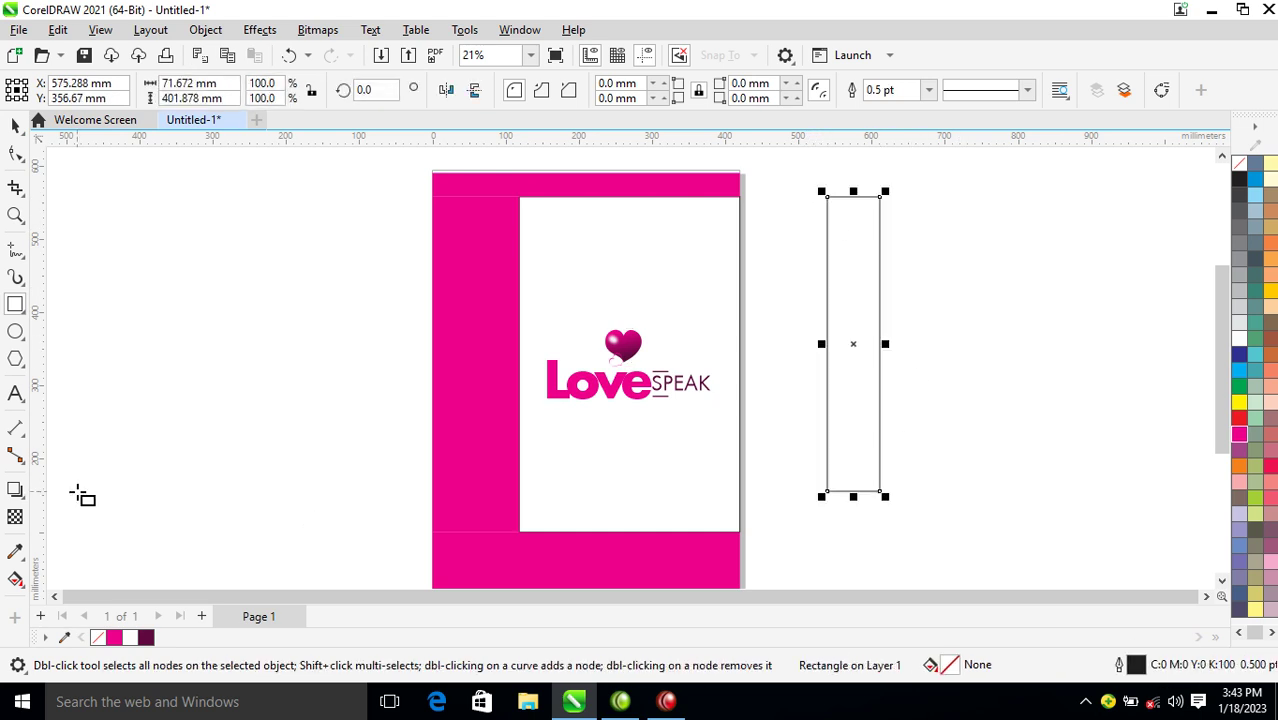
{"action": "left_click", "coordinate": [15, 153]}
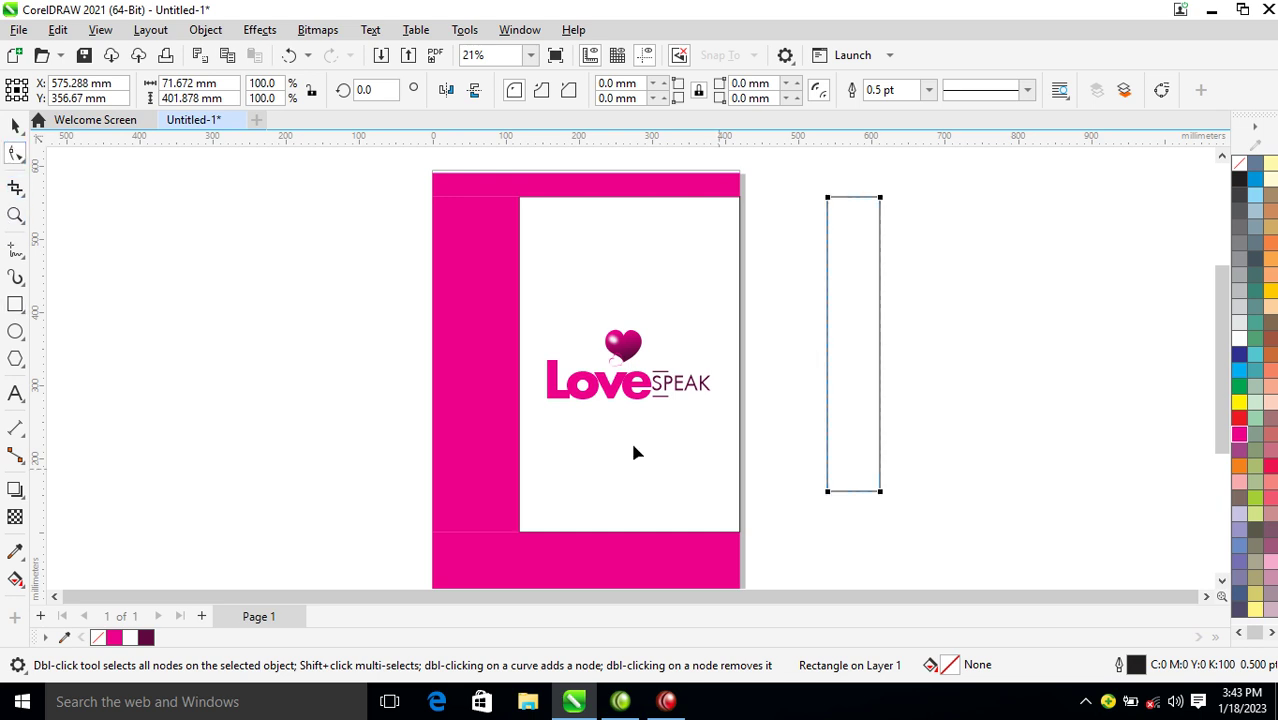
{"action": "left_click_drag", "start_coordinate": [880, 492], "coordinate": [881, 459]}
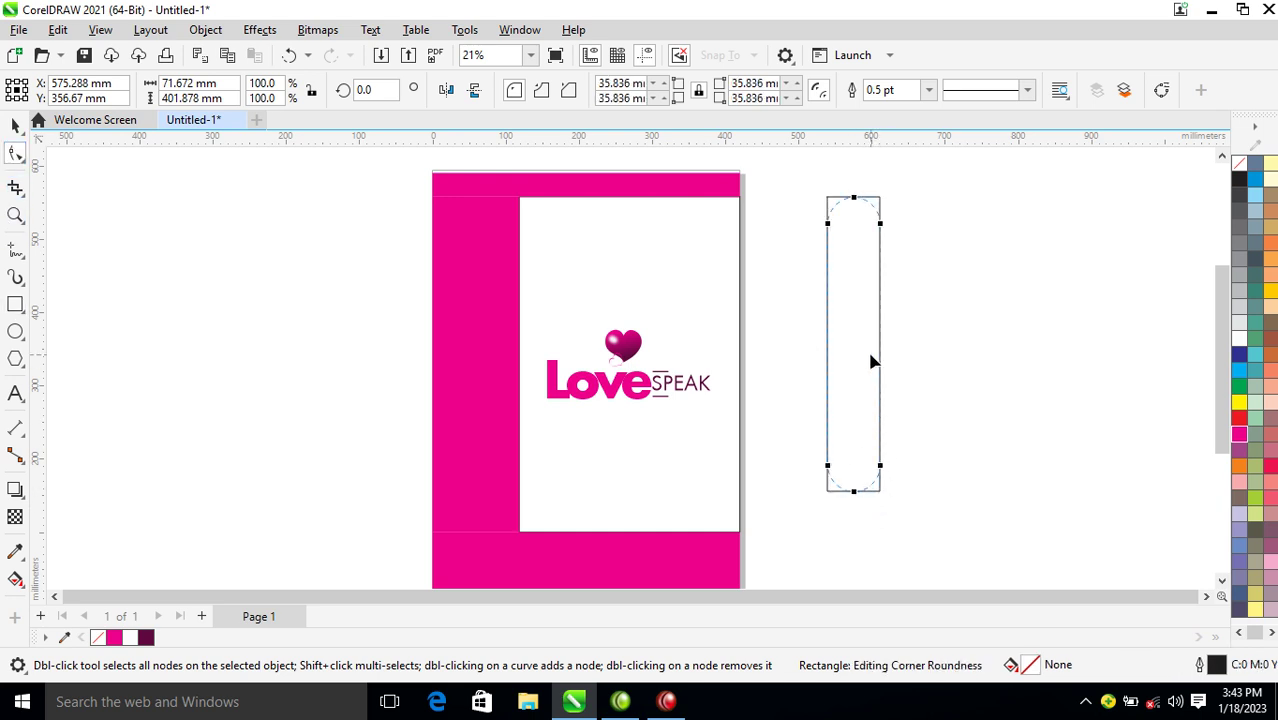
Copy all properties from the logo's glossy heart to the rounded bar
{"action": "key", "text": "space"}
{"action": "left_click_drag", "start_coordinate": [640, 343], "coordinate": [864, 338]}
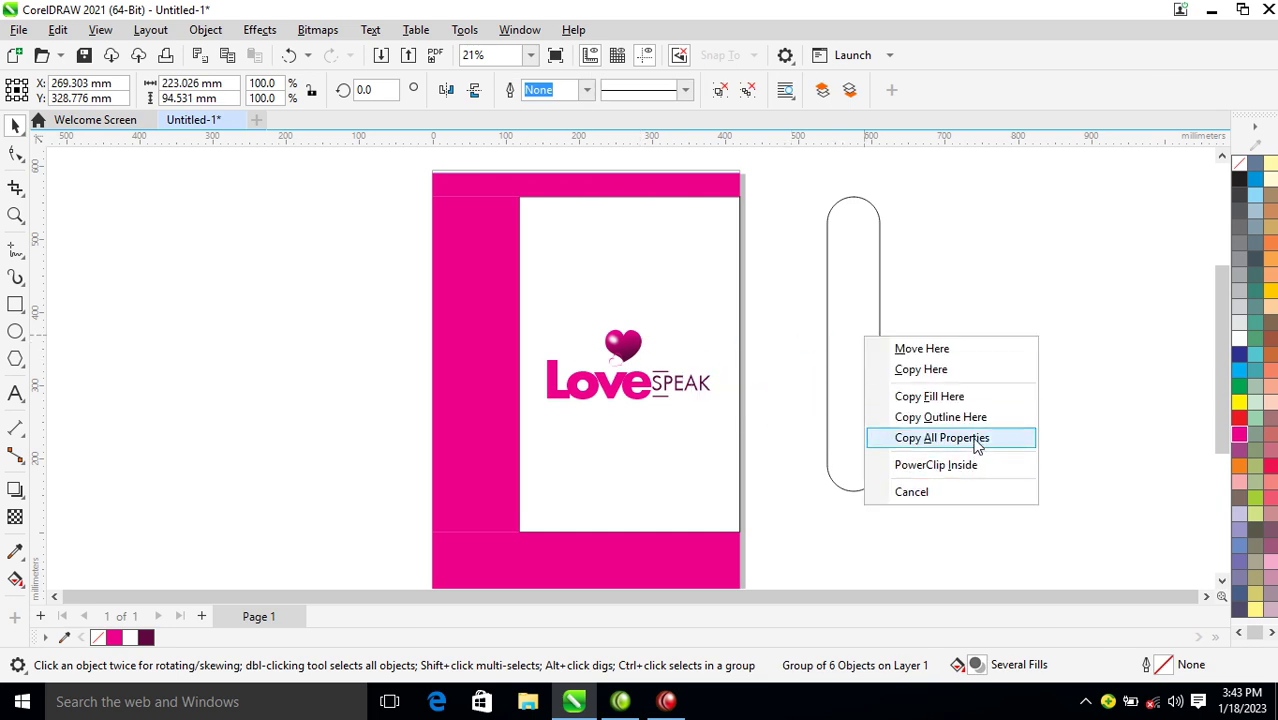
{"action": "left_click", "coordinate": [977, 440]}
Duplicate the gradient bar beside the original and scale the copy down to about 47 by 264 mm
{"action": "left_click_drag", "start_coordinate": [870, 434], "coordinate": [877, 346]}
{"action": "right_click", "coordinate": [877, 346]}
{"action": "left_click", "coordinate": [812, 342]}
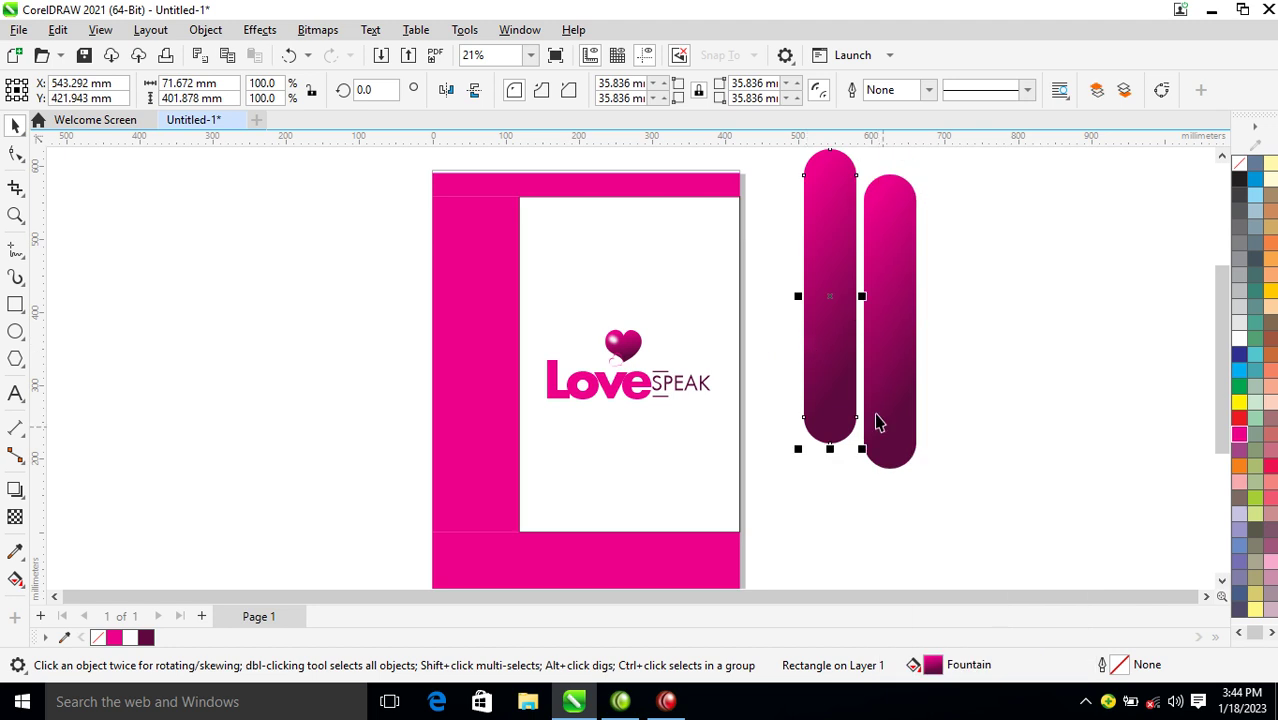
{"action": "left_click", "coordinate": [912, 452]}
{"action": "left_click_drag", "start_coordinate": [922, 478], "coordinate": [903, 372]}
Reverse the smaller bar's gradient so it runs from dark purple at the top to magenta at the bottom
{"action": "left_click_drag", "start_coordinate": [893, 310], "coordinate": [930, 272]}
{"action": "key", "text": "g"}
{"action": "key", "text": "space"}
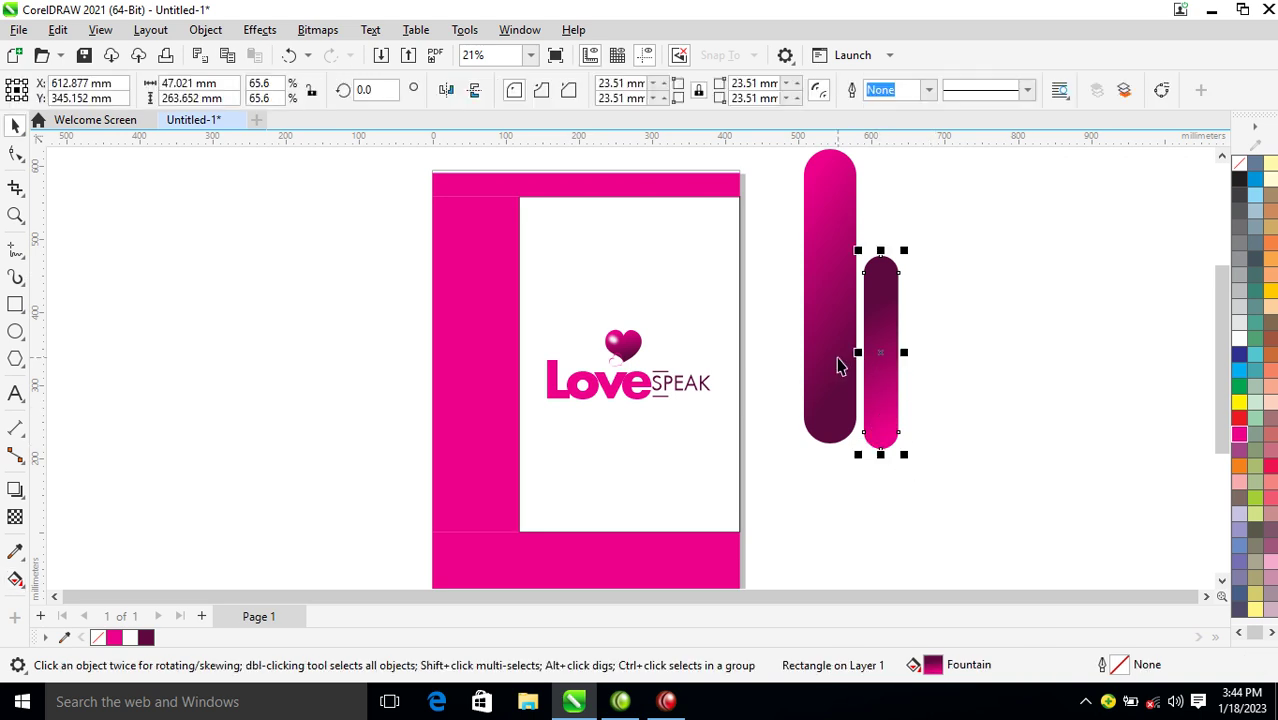
Duplicate the large and small bars as a pair, placing the copies slightly lower on the right of the originals
{"action": "left_click", "coordinate": [838, 366], "text": "shift"}
{"action": "left_click_drag", "start_coordinate": [836, 394], "coordinate": [941, 463]}
{"action": "right_click", "coordinate": [941, 463]}
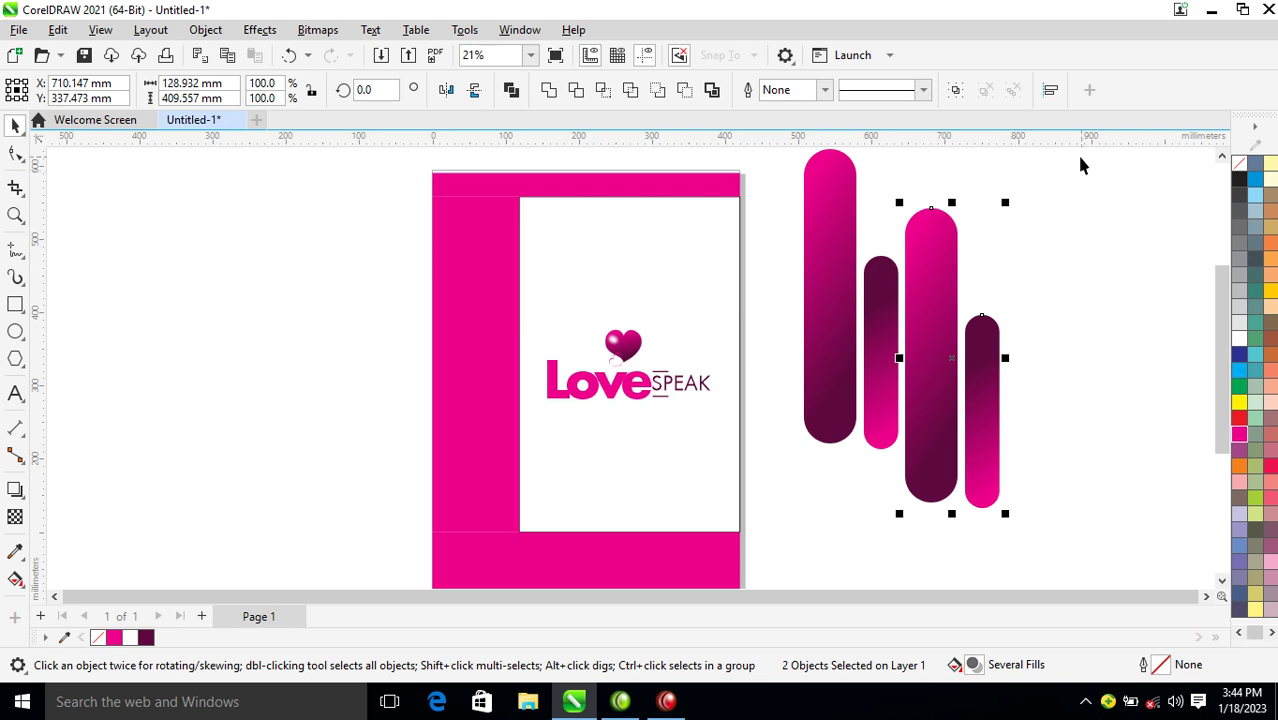
Group the four bars, place them over the page's top edge and scale the group down to about 200 mm wide
{"action": "left_click_drag", "start_coordinate": [778, 538], "coordinate": [1036, 323]}
{"action": "key", "text": "ctrl+g"}
{"action": "left_click_drag", "start_coordinate": [936, 448], "coordinate": [685, 297]}
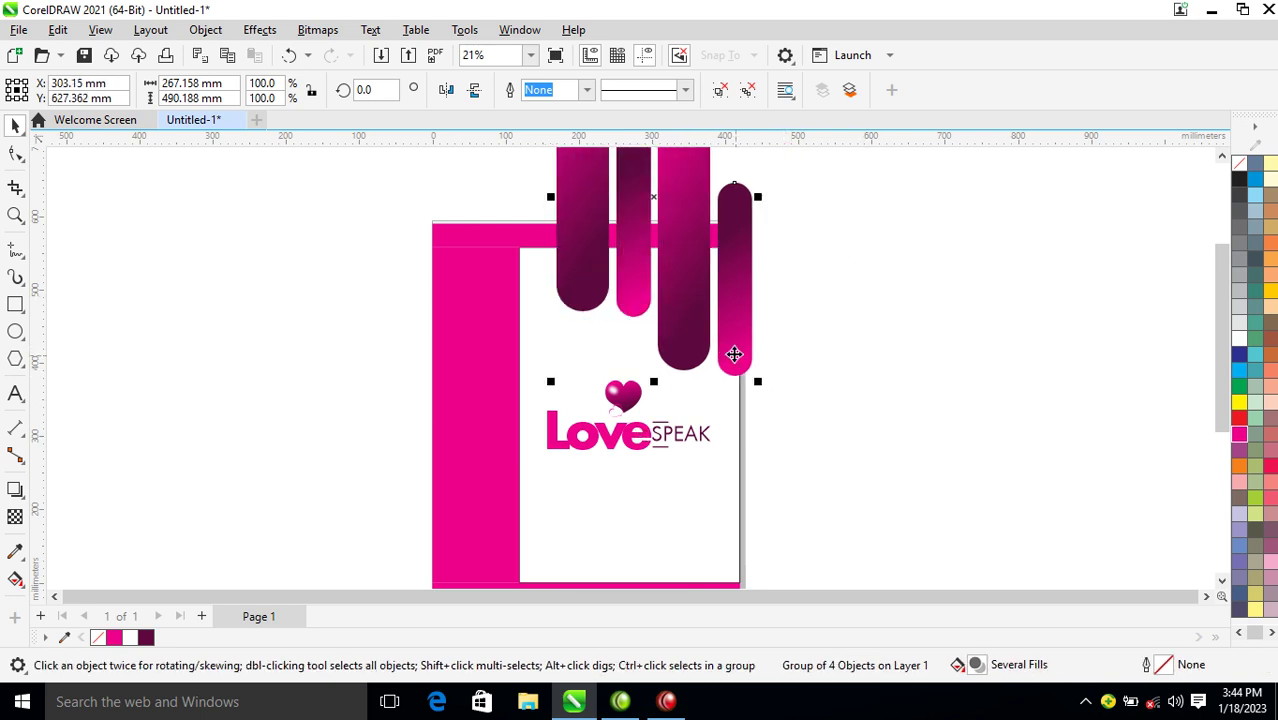
{"action": "left_click_drag", "start_coordinate": [758, 393], "coordinate": [702, 316]}
{"action": "scroll", "coordinate": [702, 316], "scroll_direction": "down", "scroll_amount": 3}
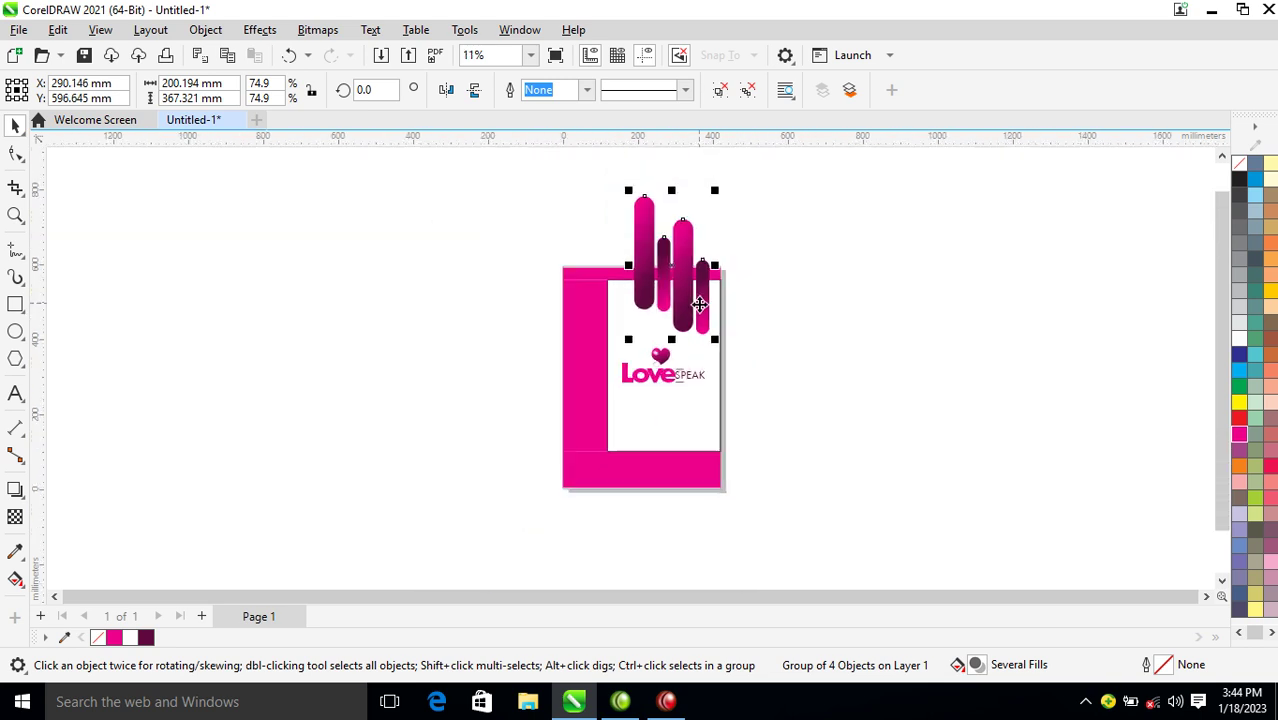
Create a copy of the bar group mirrored vertically and horizontally, and place it over the page's bottom edge
{"action": "left_click_drag", "start_coordinate": [678, 190], "coordinate": [692, 407]}
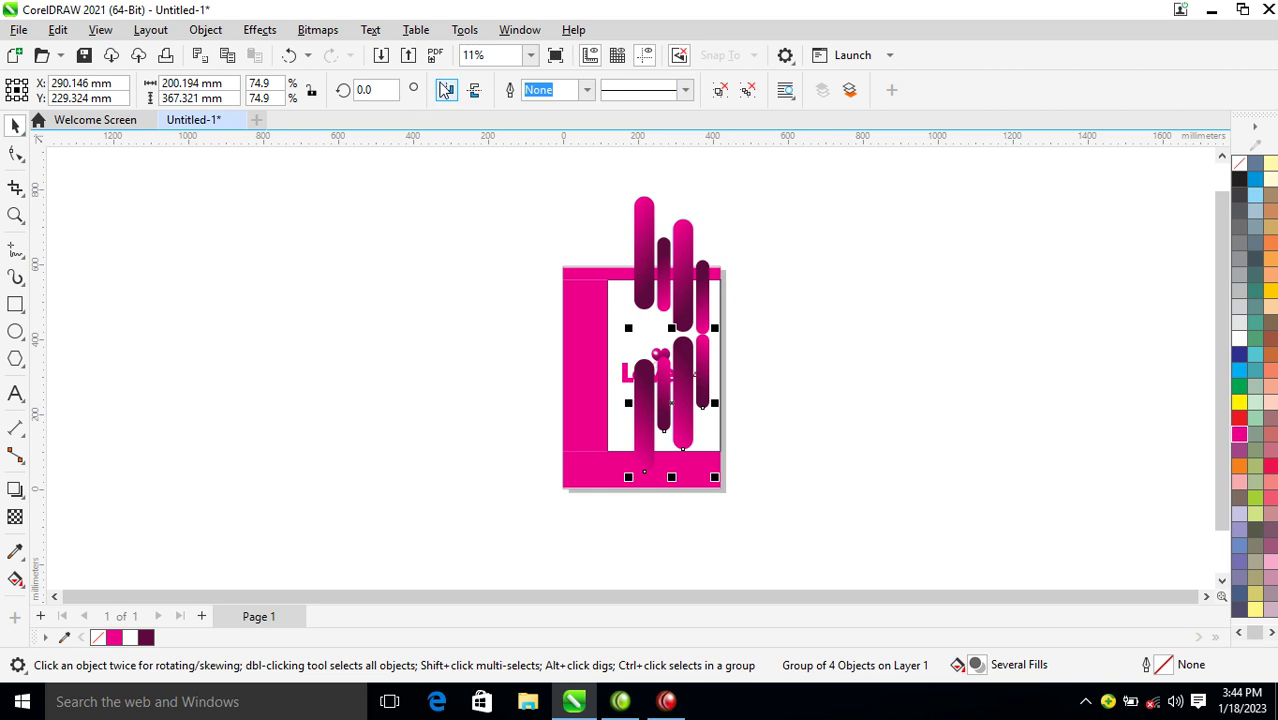
{"action": "left_click", "coordinate": [443, 91]}
{"action": "left_click_drag", "start_coordinate": [697, 397], "coordinate": [675, 470]}
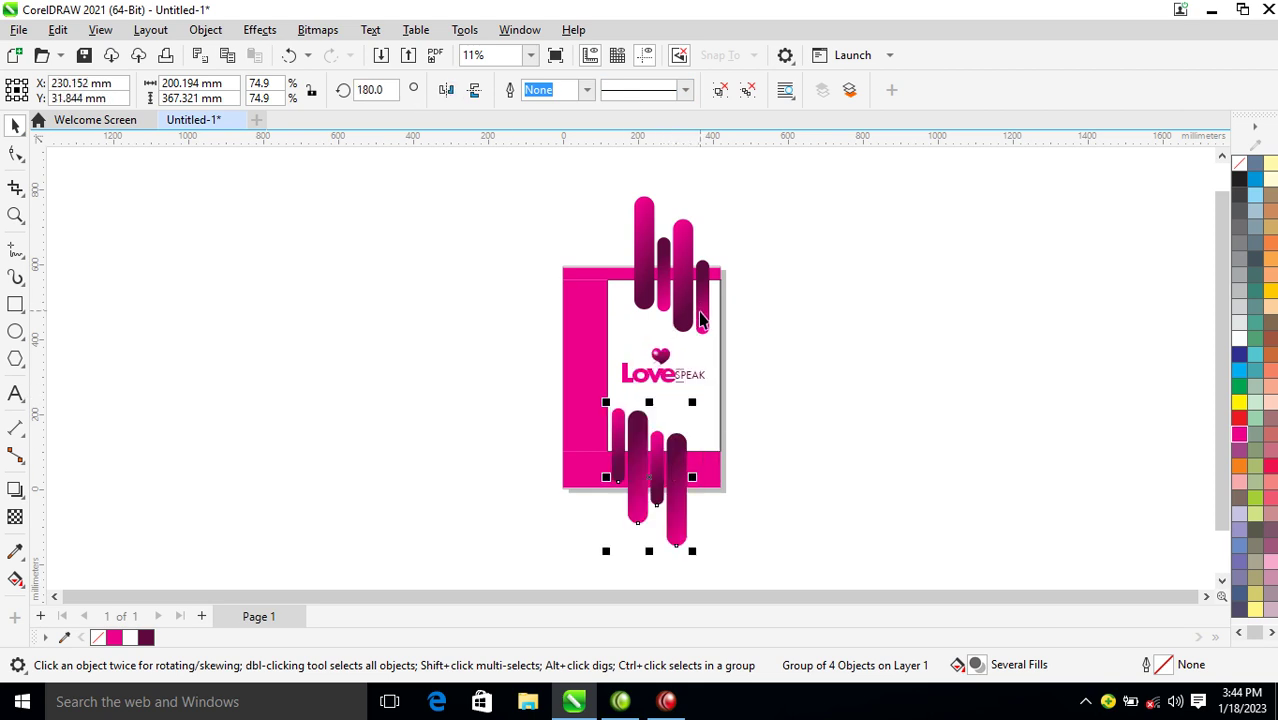
Raise the upper bar group slightly and group it with the lower bar group
{"action": "left_click", "coordinate": [704, 314]}
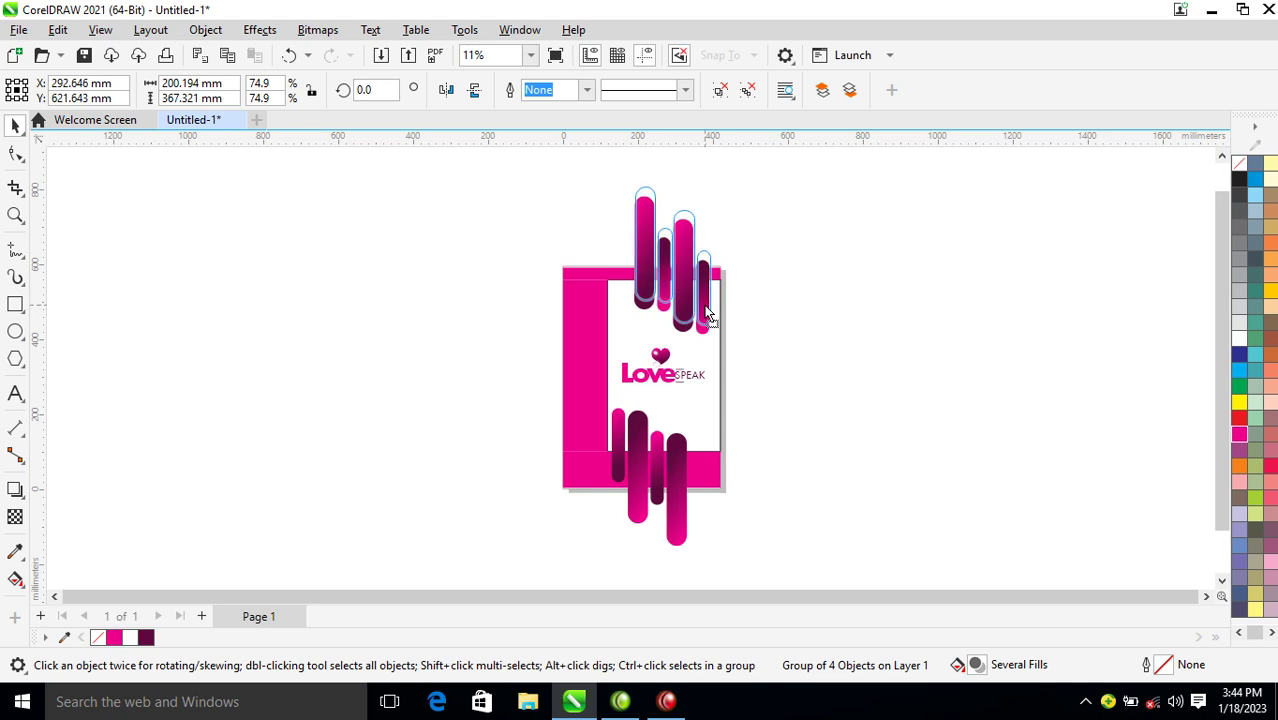
{"action": "left_click", "coordinate": [681, 462], "text": "shift"}
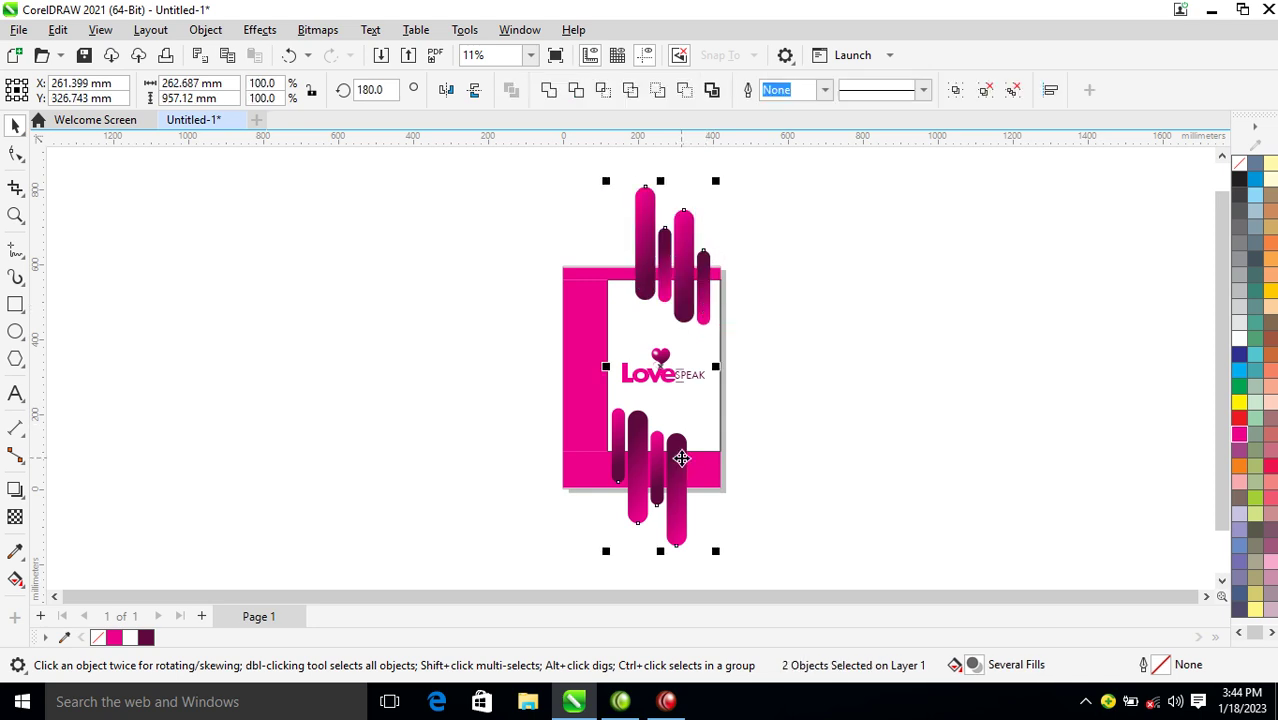
{"action": "key", "text": "ctrl+g"}
PowerClip the combined bars inside the large white panel and position them along its top and bottom edges
{"action": "left_click_drag", "start_coordinate": [681, 463], "coordinate": [709, 425]}
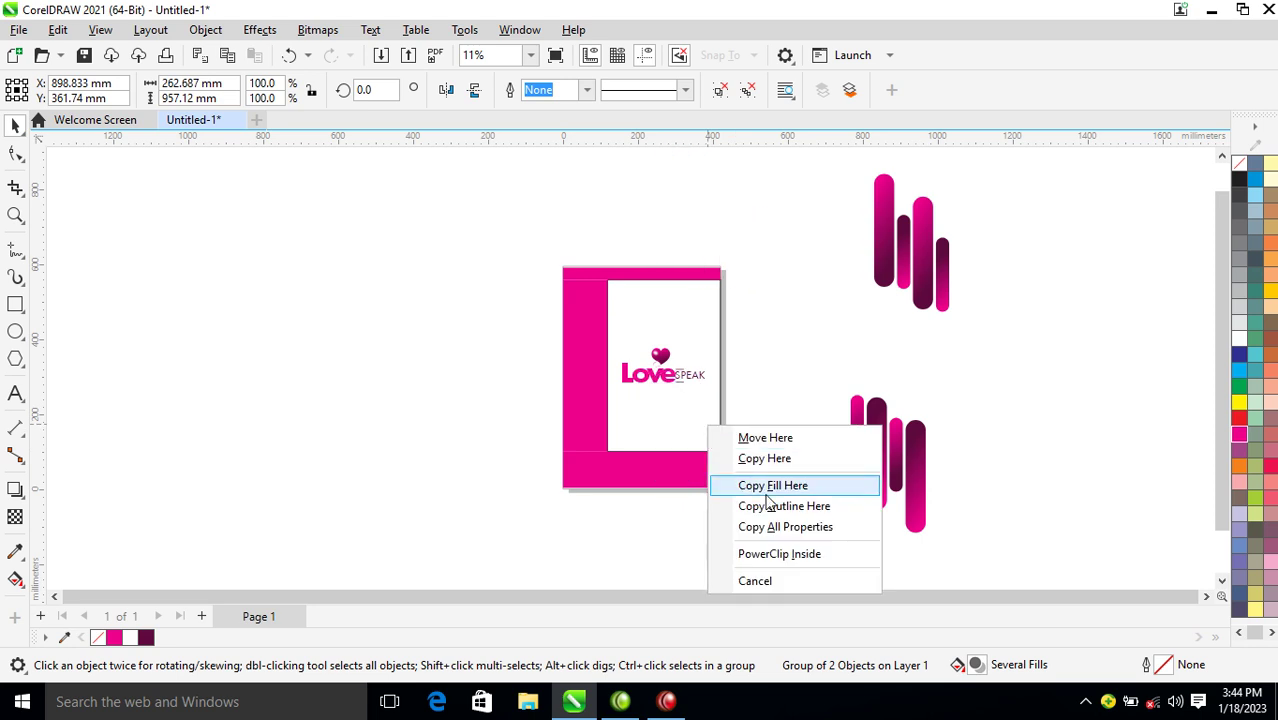
{"action": "left_click", "coordinate": [780, 552]}
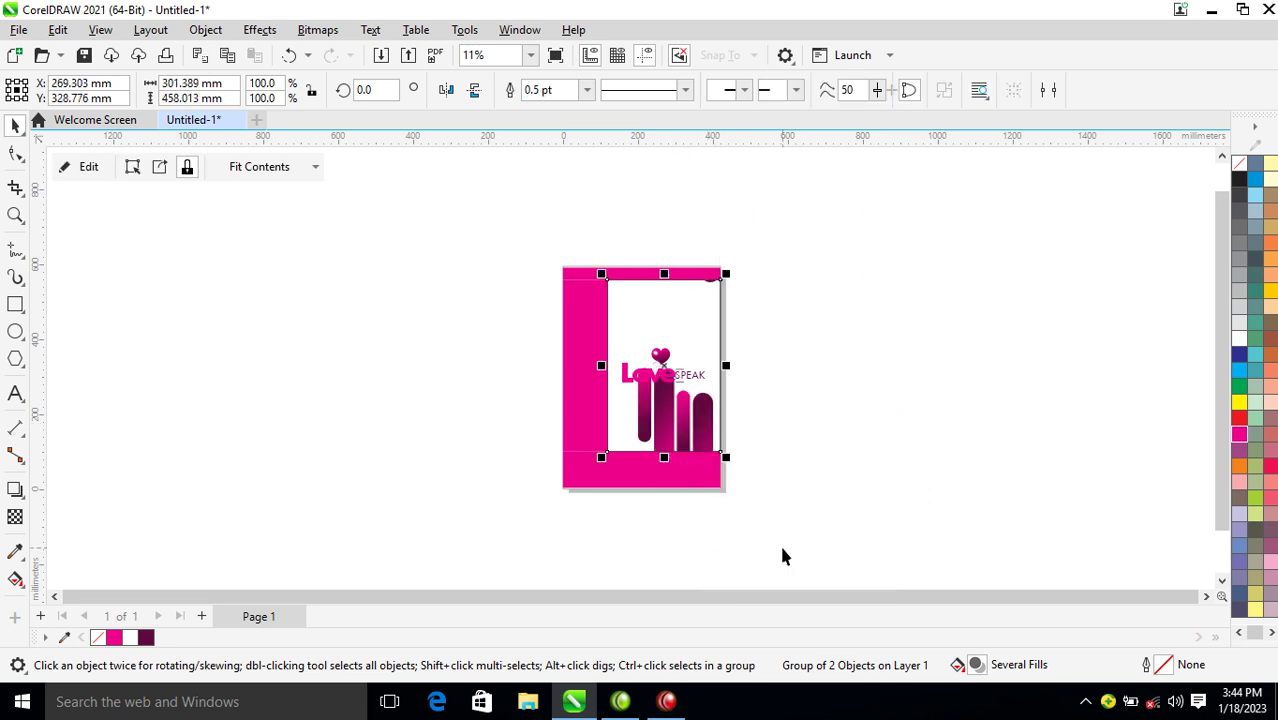
{"action": "left_click", "coordinate": [681, 421], "text": "ctrl"}
{"action": "left_click_drag", "start_coordinate": [681, 418], "coordinate": [655, 456]}
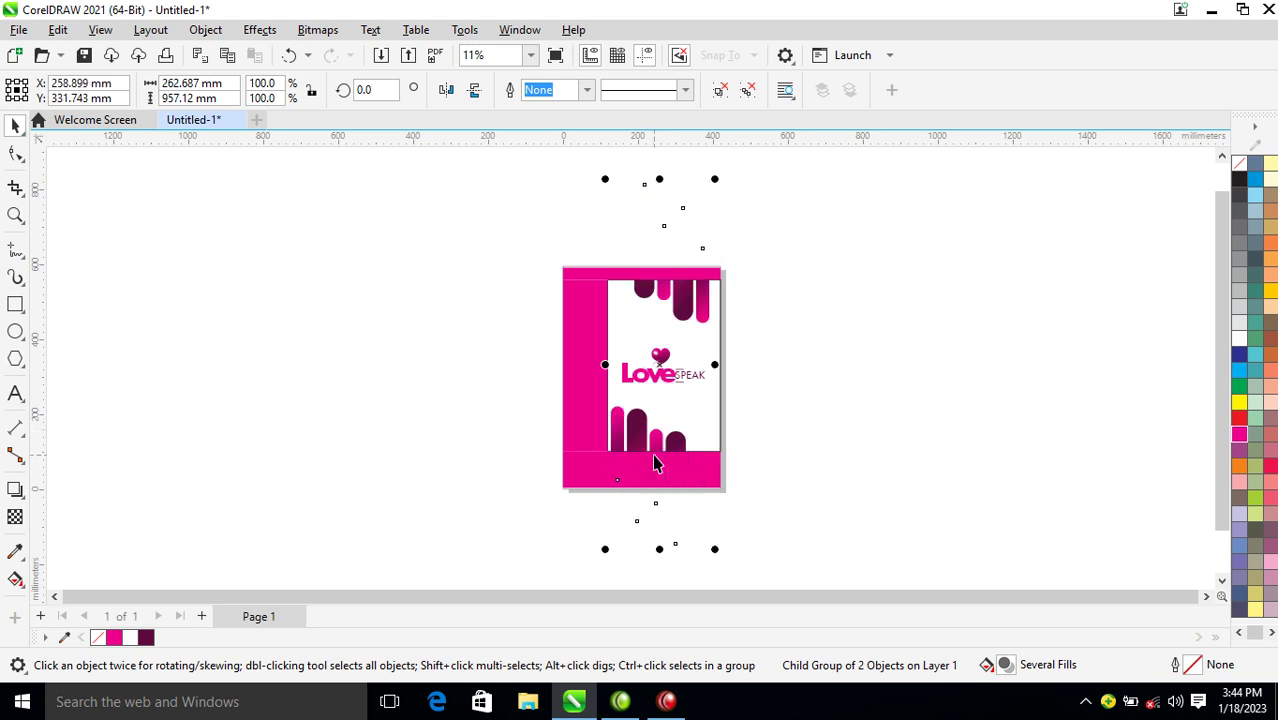
{"action": "key", "text": "z"}
{"action": "left_click_drag", "start_coordinate": [493, 221], "coordinate": [796, 490]}
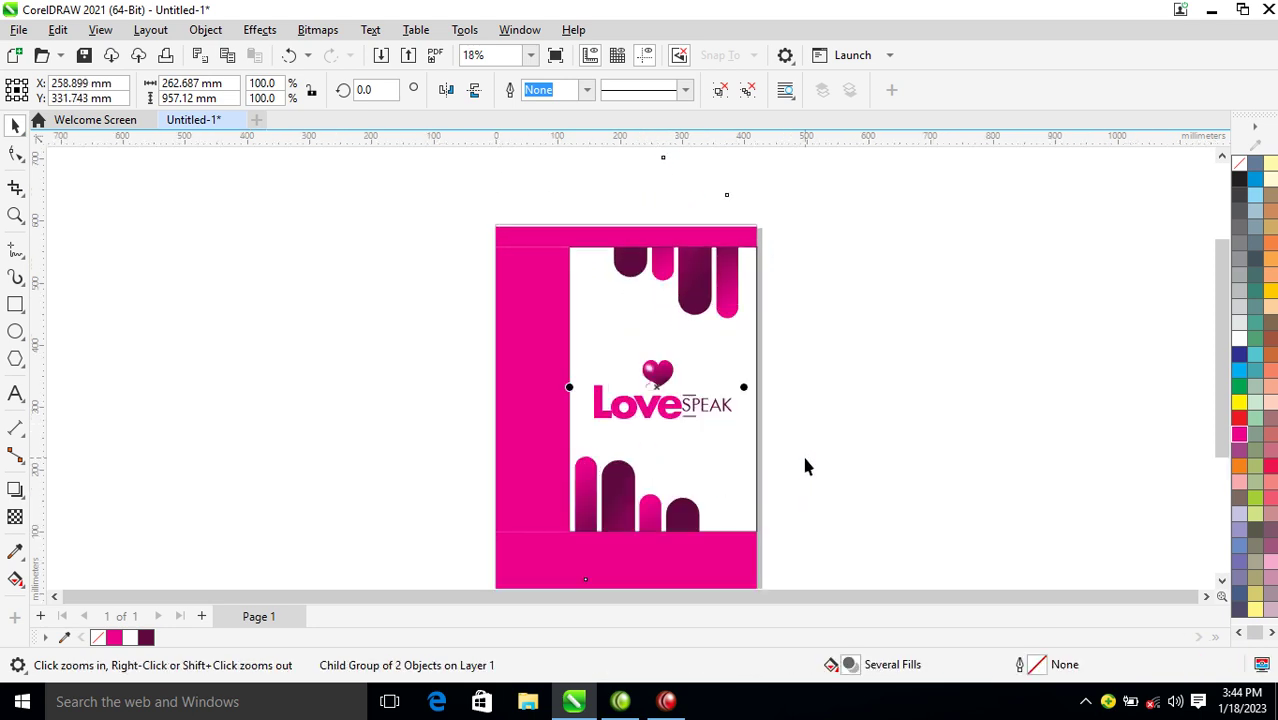
{"action": "key", "text": "Escape"}
{"action": "left_click_drag", "start_coordinate": [517, 354], "coordinate": [853, 515]}
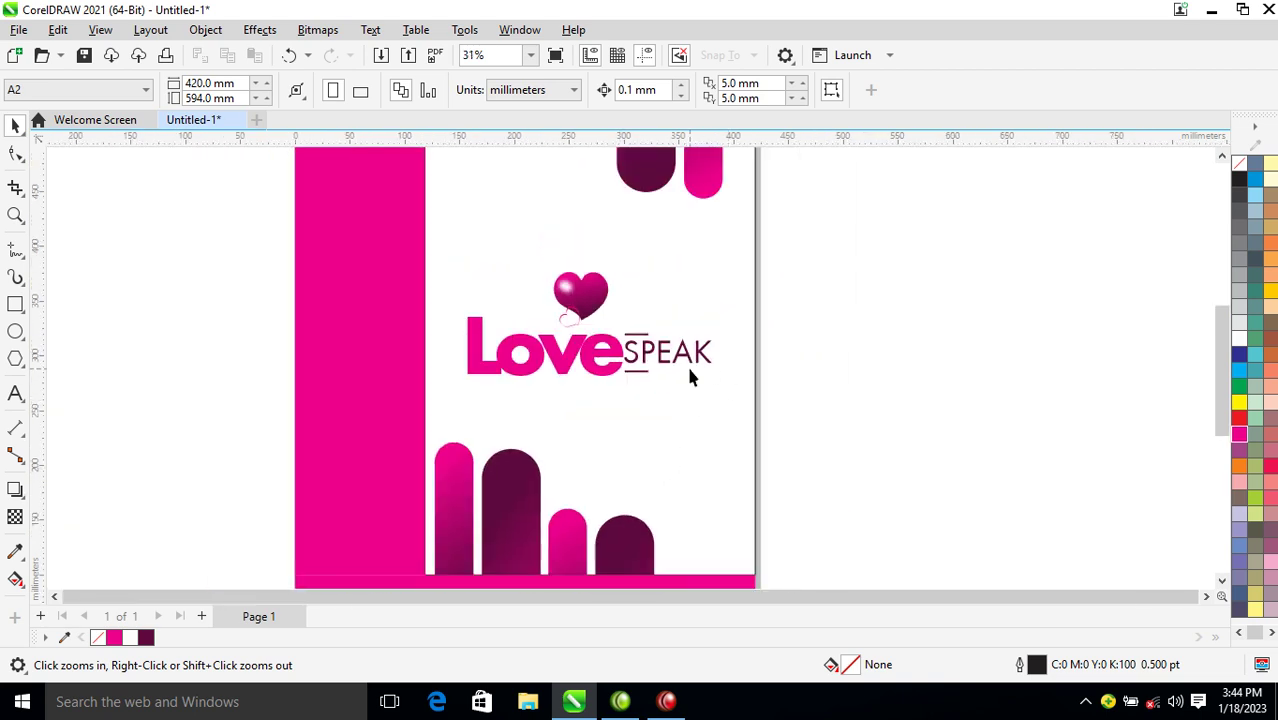
{"action": "left_click_drag", "start_coordinate": [461, 350], "coordinate": [800, 517]}
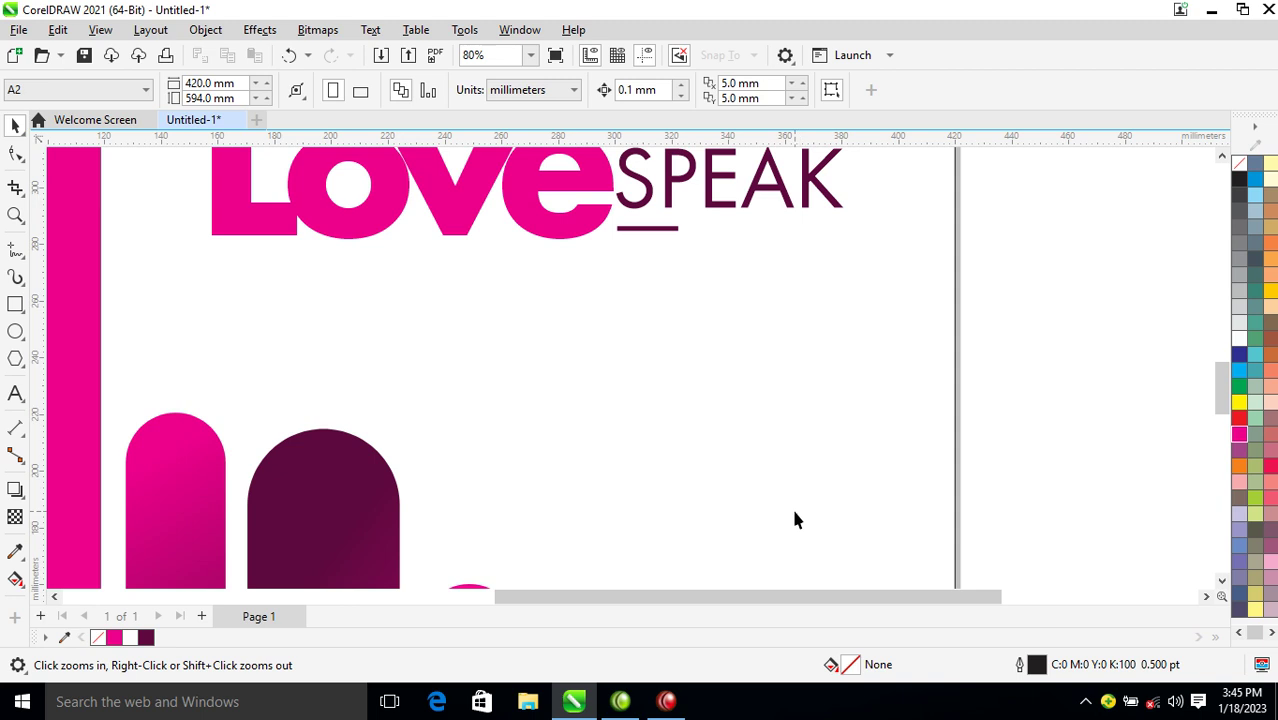
{"action": "key", "text": "space"}
{"action": "left_click", "coordinate": [818, 183]}
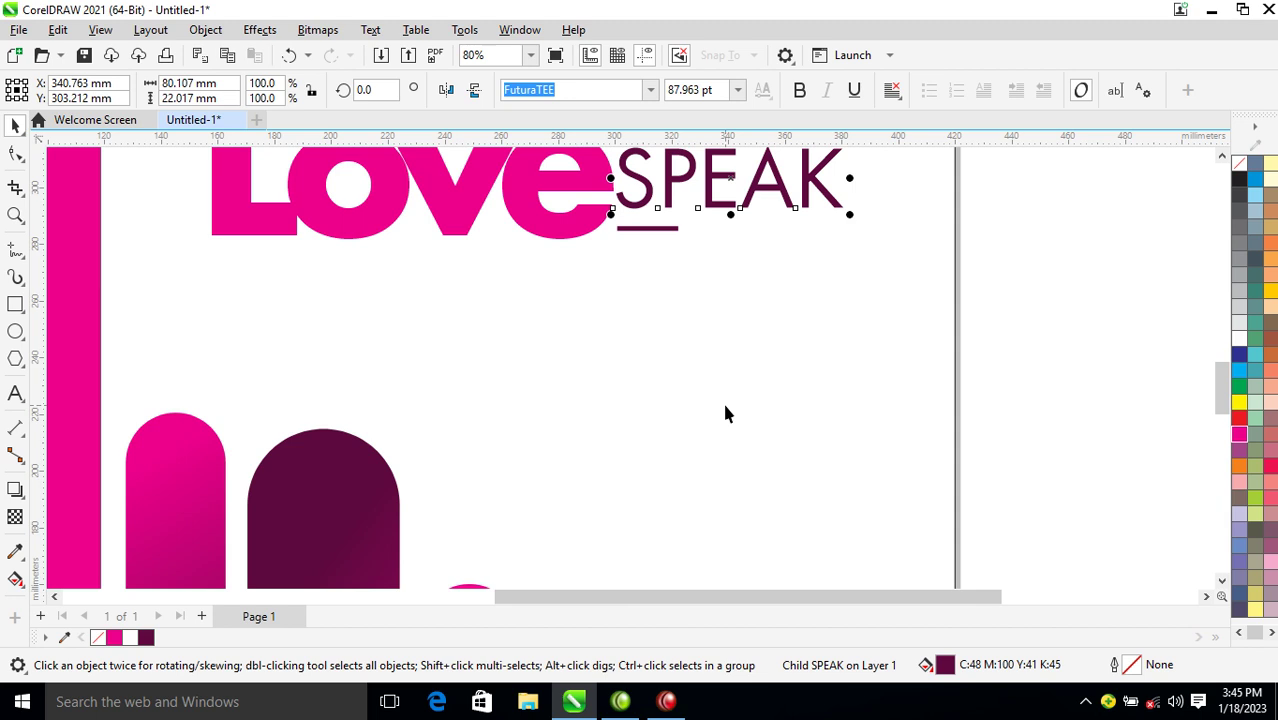
{"action": "key", "text": "F8"}
{"action": "left_click", "coordinate": [590, 395]}
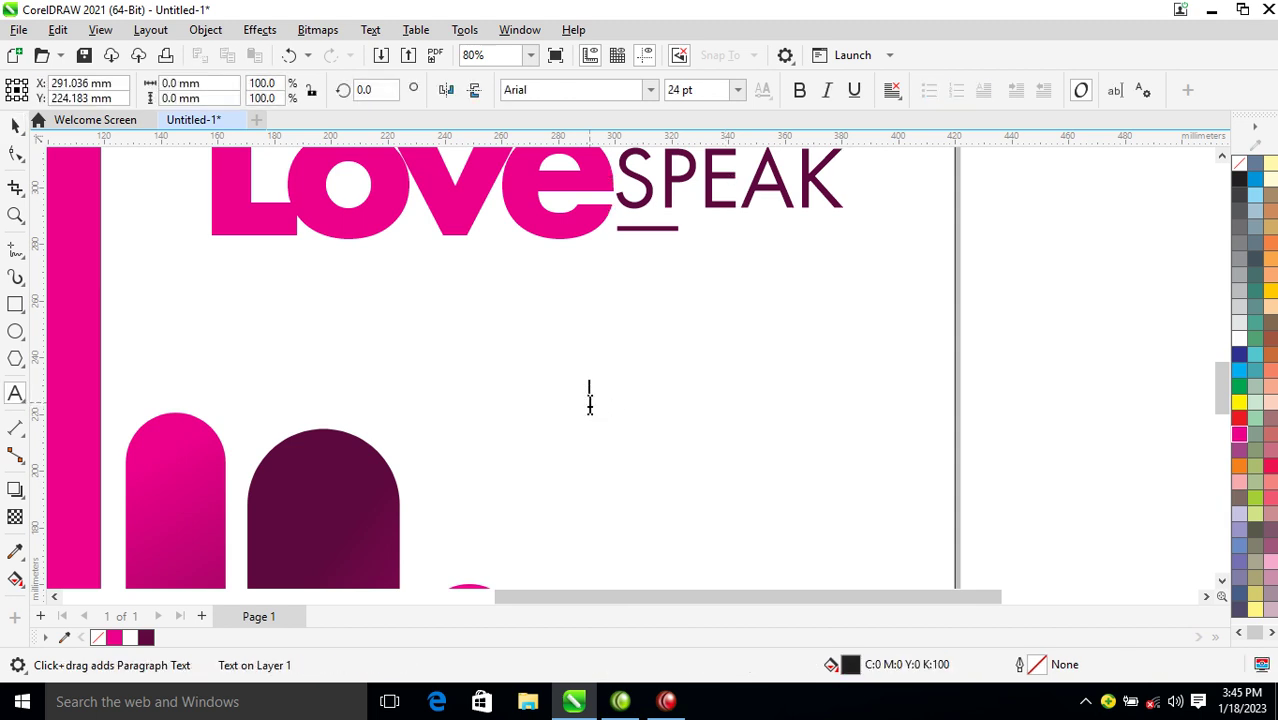
{"action": "type", "text": "www.lovespeak"}
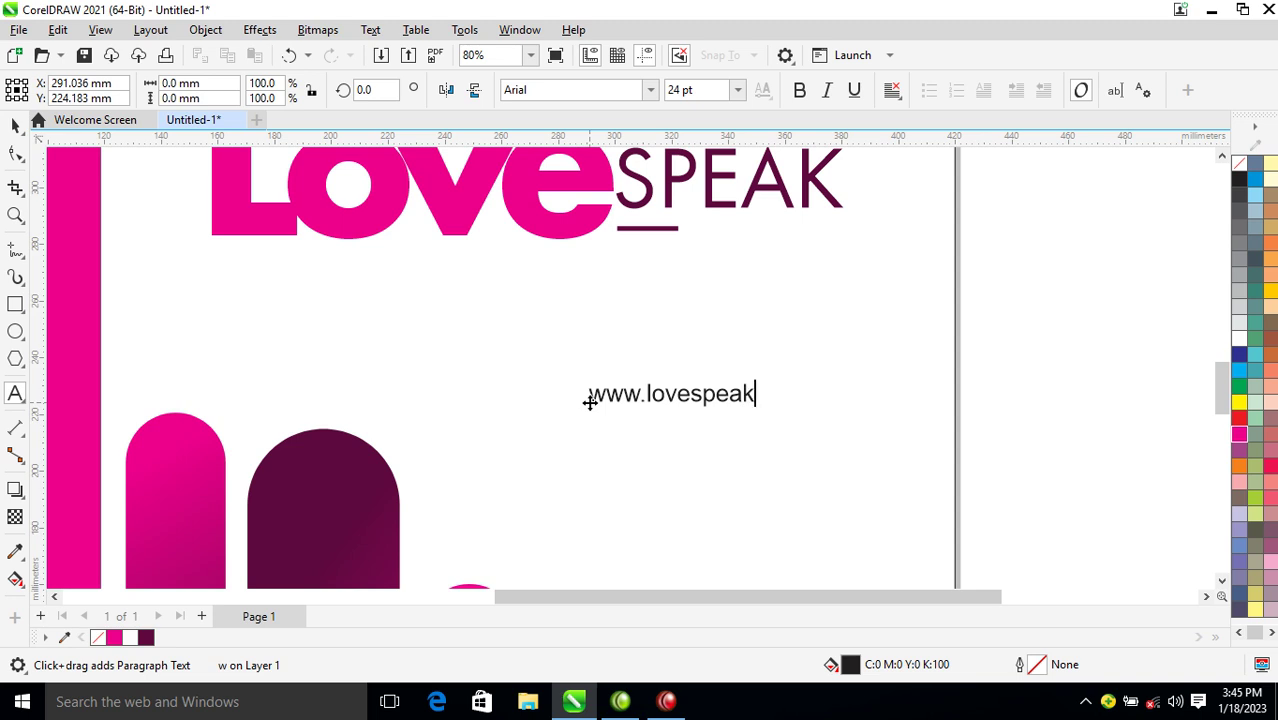
{"action": "type", "text": "s.com"}
{"action": "key", "text": "ctrl+space"}
Move the web address down above the short lower bars and widen its letter spacing to span about 157 mm
{"action": "left_click_drag", "start_coordinate": [704, 400], "coordinate": [700, 541]}
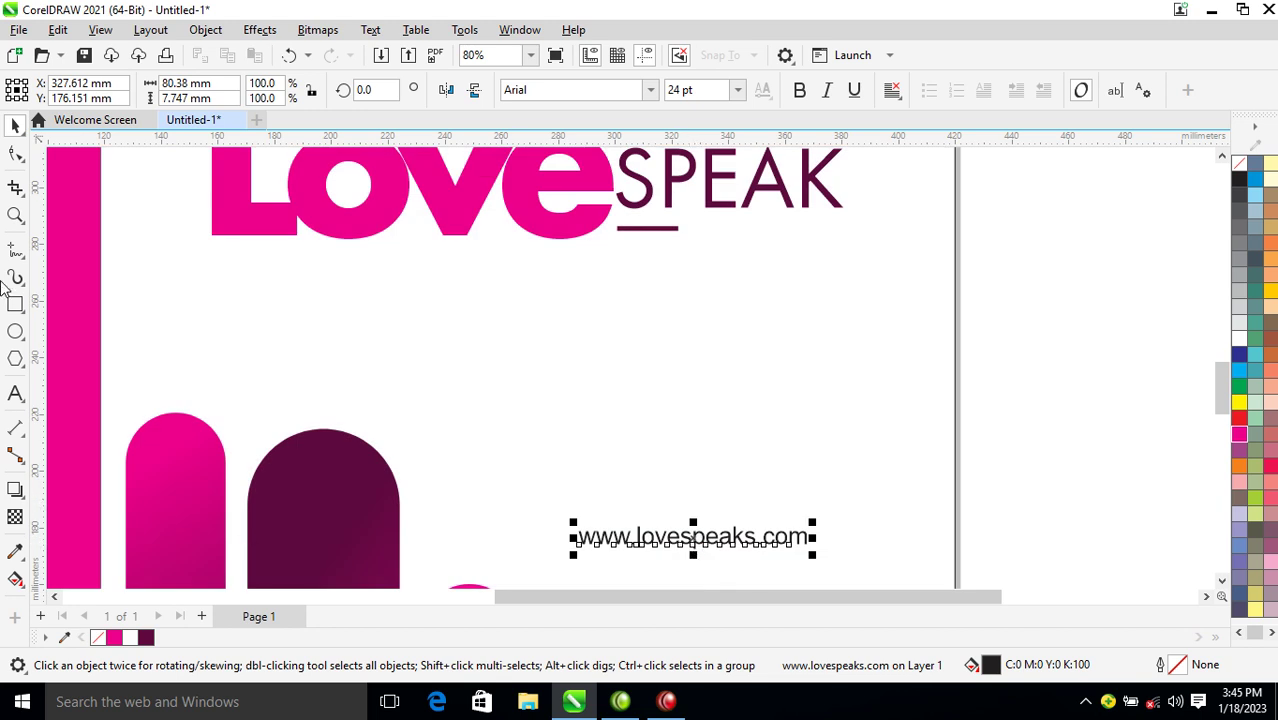
{"action": "left_click", "coordinate": [14, 155]}
{"action": "left_click_drag", "start_coordinate": [816, 557], "coordinate": [895, 490]}
{"action": "key", "text": "space"}
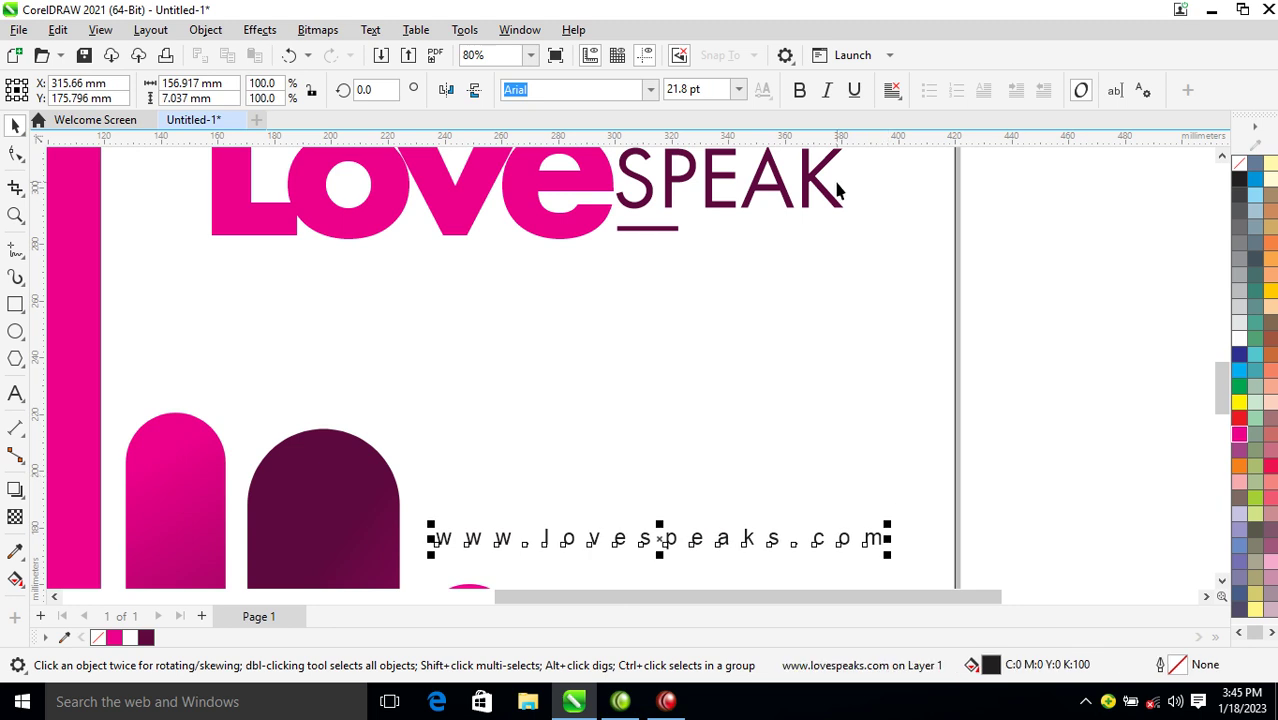
Change the logo's word "SPEAK" to "SPEAKS"
{"action": "scroll", "coordinate": [838, 190], "scroll_direction": "down", "scroll_amount": 2}
{"action": "left_click", "coordinate": [830, 190]}
{"action": "double_click", "coordinate": [830, 188]}
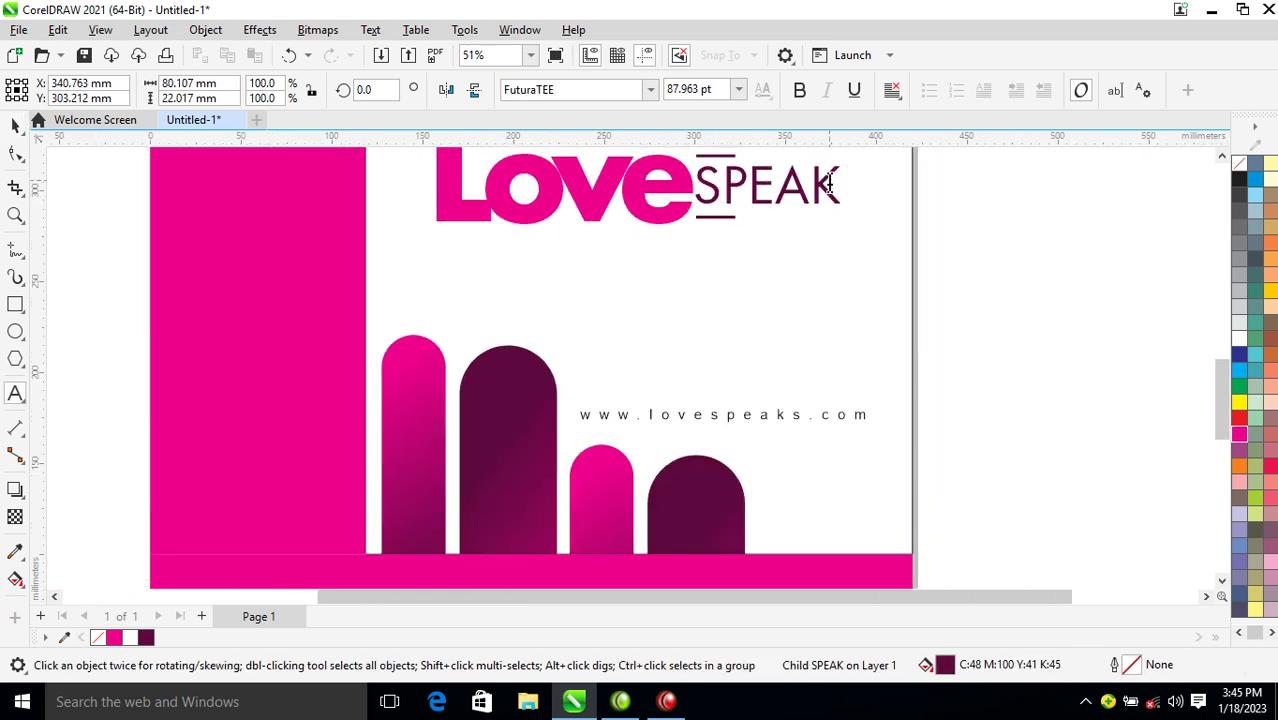
{"action": "type", "text": "S"}
{"action": "key", "text": "ctrl+space"}
Remove the outline from the large white panel
{"action": "scroll", "coordinate": [885, 285], "scroll_direction": "down", "scroll_amount": 1}
{"action": "scroll", "coordinate": [884, 280], "scroll_direction": "down", "scroll_amount": 5}
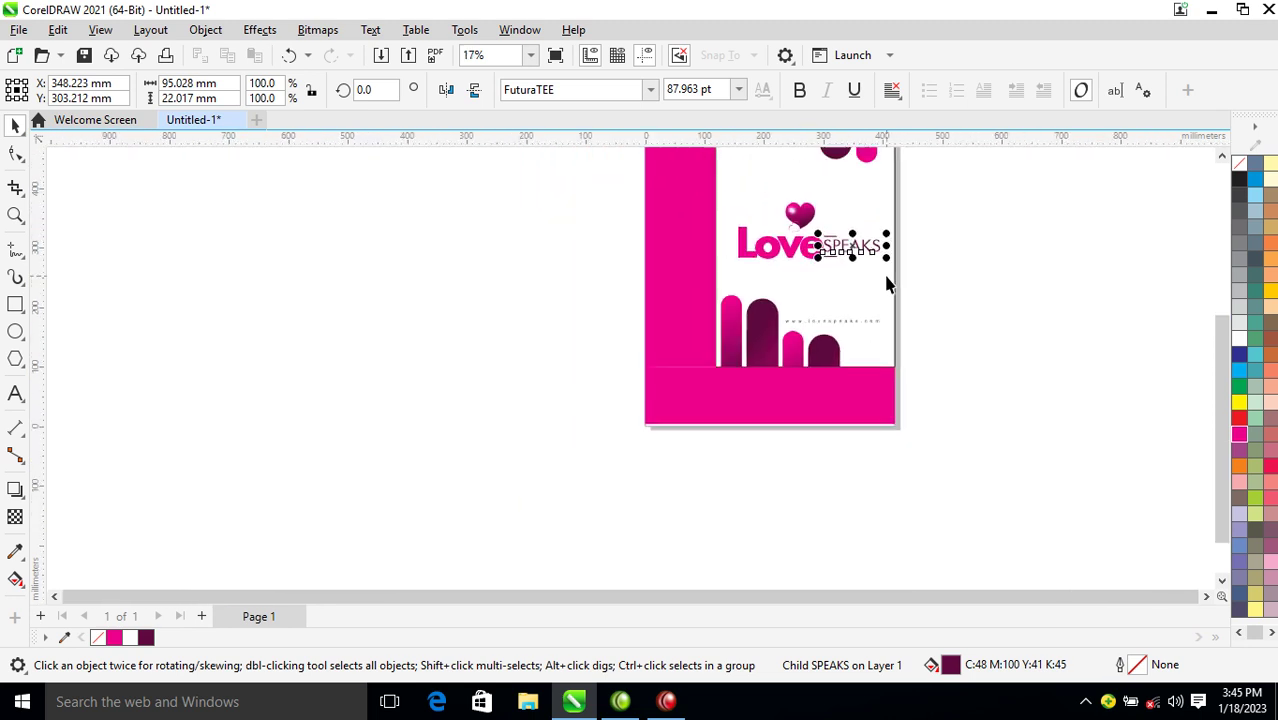
{"action": "key", "text": "z"}
{"action": "left_click_drag", "start_coordinate": [699, 396], "coordinate": [949, 181]}
{"action": "key", "text": "space"}
{"action": "right_click", "coordinate": [1237, 170]}
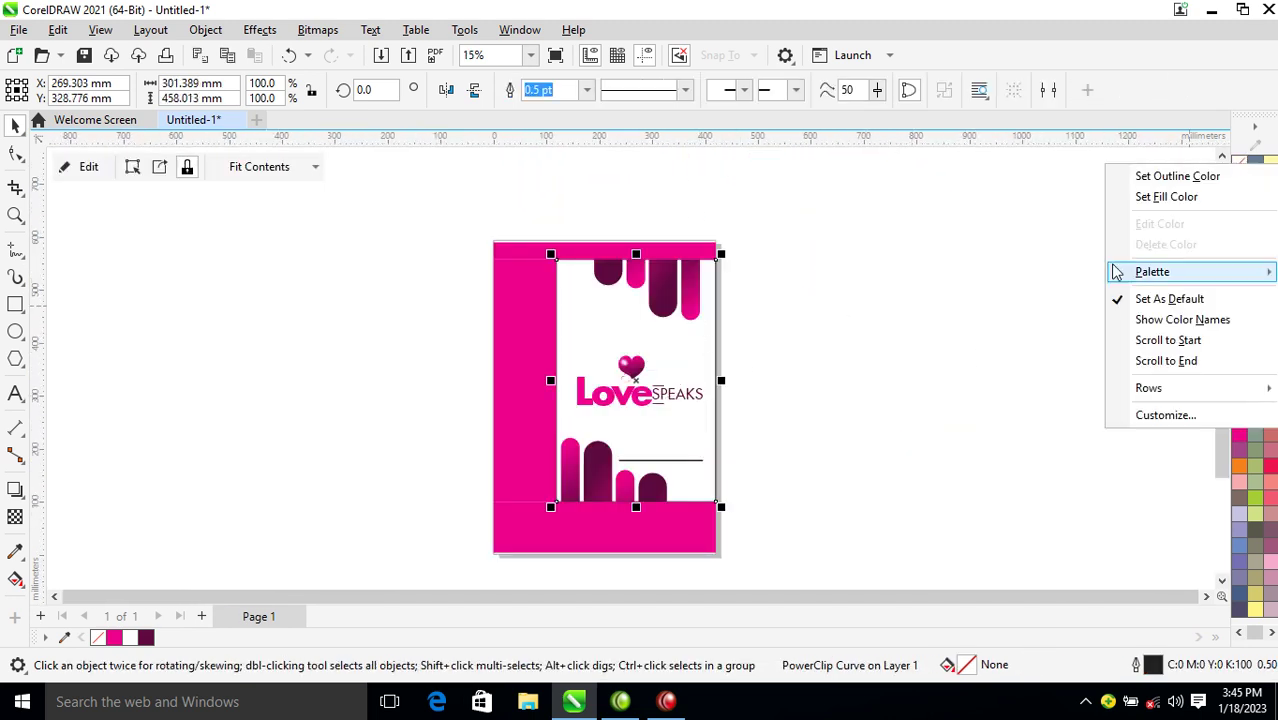
{"action": "left_click", "coordinate": [1144, 176]}
Duplicate the whole page layout onto the empty area to the right of the page
{"action": "left_click_drag", "start_coordinate": [417, 210], "coordinate": [822, 551]}
{"action": "left_click_drag", "start_coordinate": [567, 379], "coordinate": [861, 373]}
{"action": "right_click", "coordinate": [861, 373]}
{"action": "left_click", "coordinate": [780, 287]}
Give the duplicated large panel a light grey outline of 20% black
{"action": "key", "text": "z"}
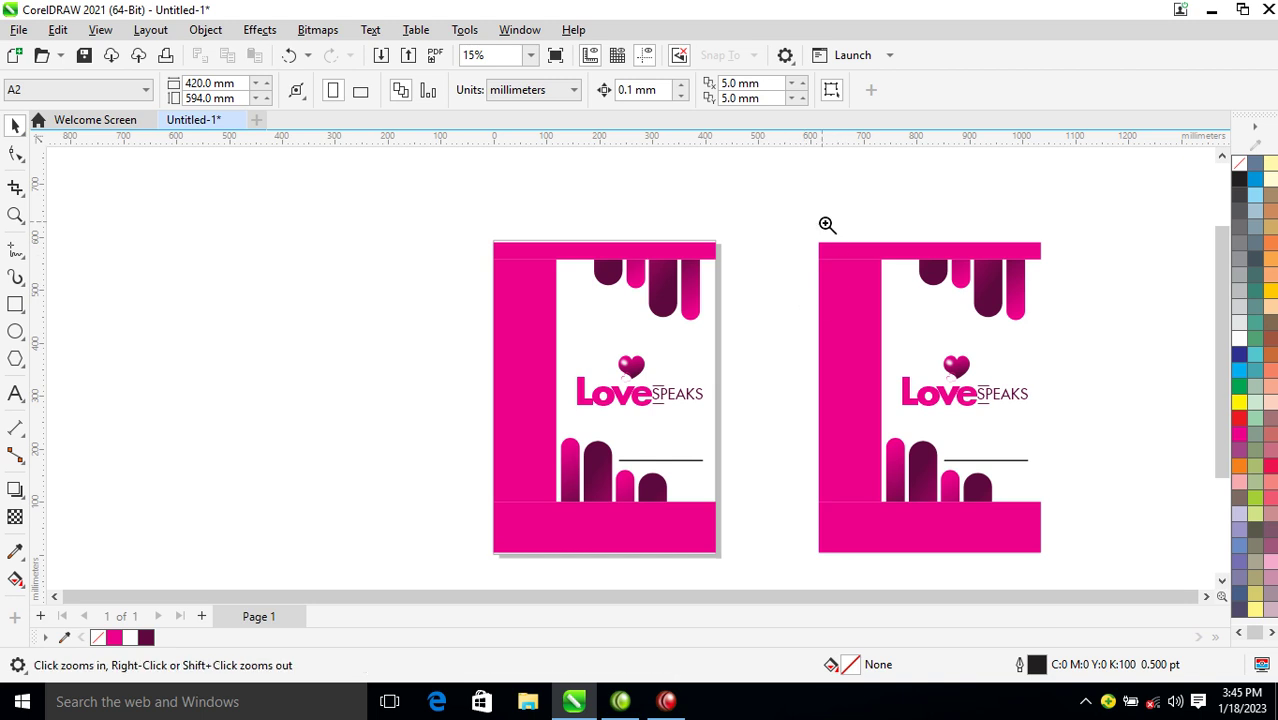
{"action": "left_click_drag", "start_coordinate": [787, 114], "coordinate": [919, 437]}
{"action": "key", "text": "space"}
{"action": "left_click", "coordinate": [685, 370]}
{"action": "right_click", "coordinate": [1240, 310]}
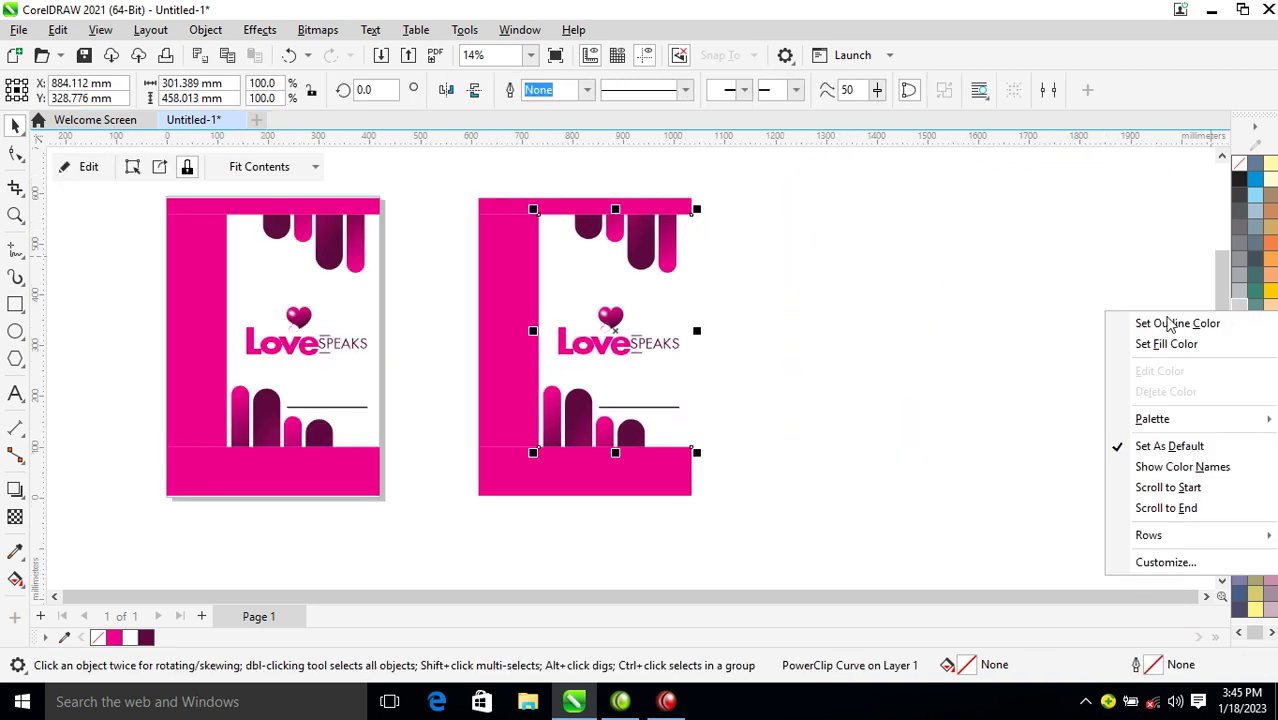
Delete the bottom and top magenta panels from the duplicated layout
{"action": "left_click", "coordinate": [638, 470]}
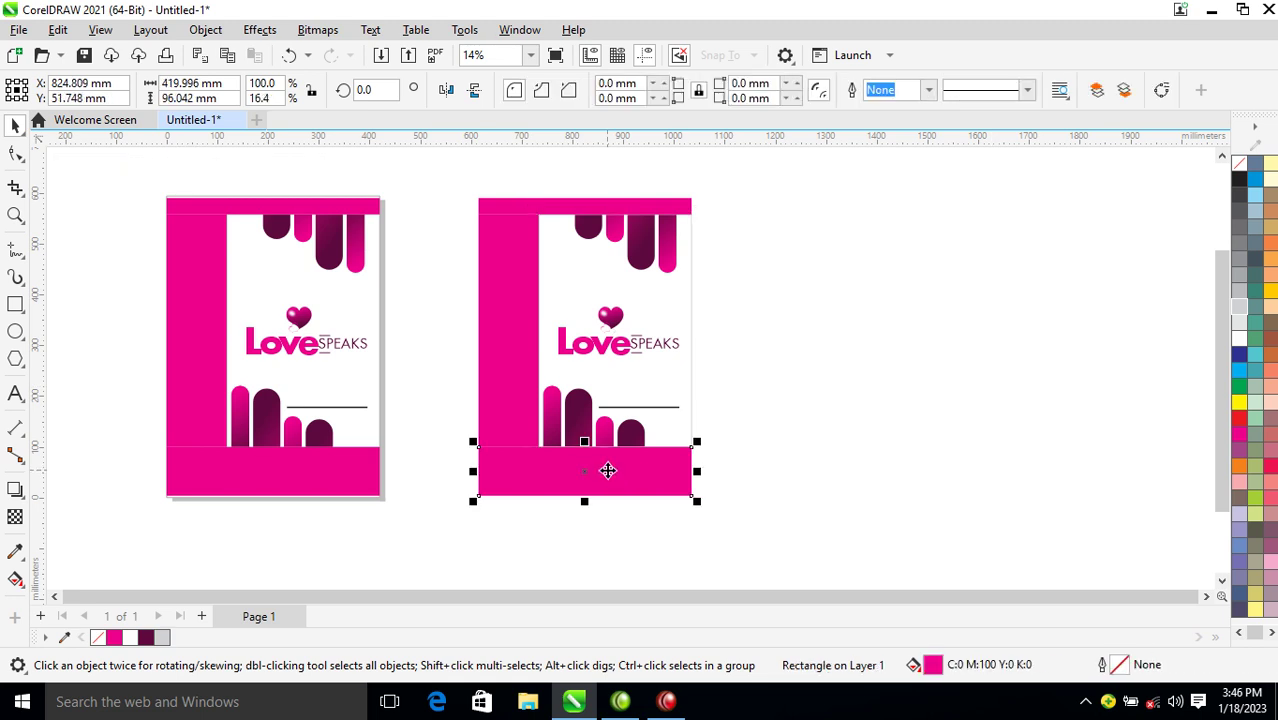
{"action": "key", "text": "Delete"}
{"action": "left_click", "coordinate": [601, 209]}
{"action": "key", "text": "Delete"}
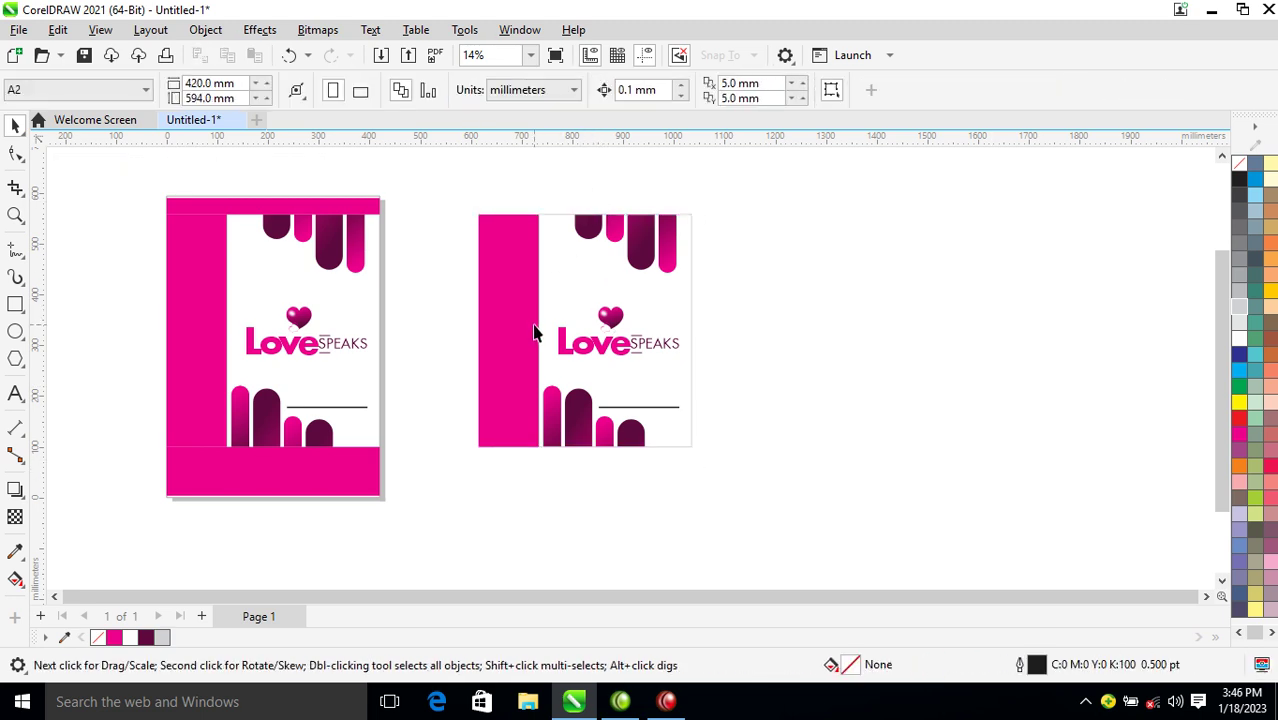
Skew the duplicated large panel and its contents vertically by about 15 degrees, raising the right edge
{"action": "left_click_drag", "start_coordinate": [527, 205], "coordinate": [745, 412]}
{"action": "left_click", "coordinate": [611, 285]}
{"action": "left_click_drag", "start_coordinate": [703, 340], "coordinate": [704, 302]}
Skew the duplicated magenta side panel vertically in the opposite direction, raising its outer left edge
{"action": "left_click", "coordinate": [494, 266]}
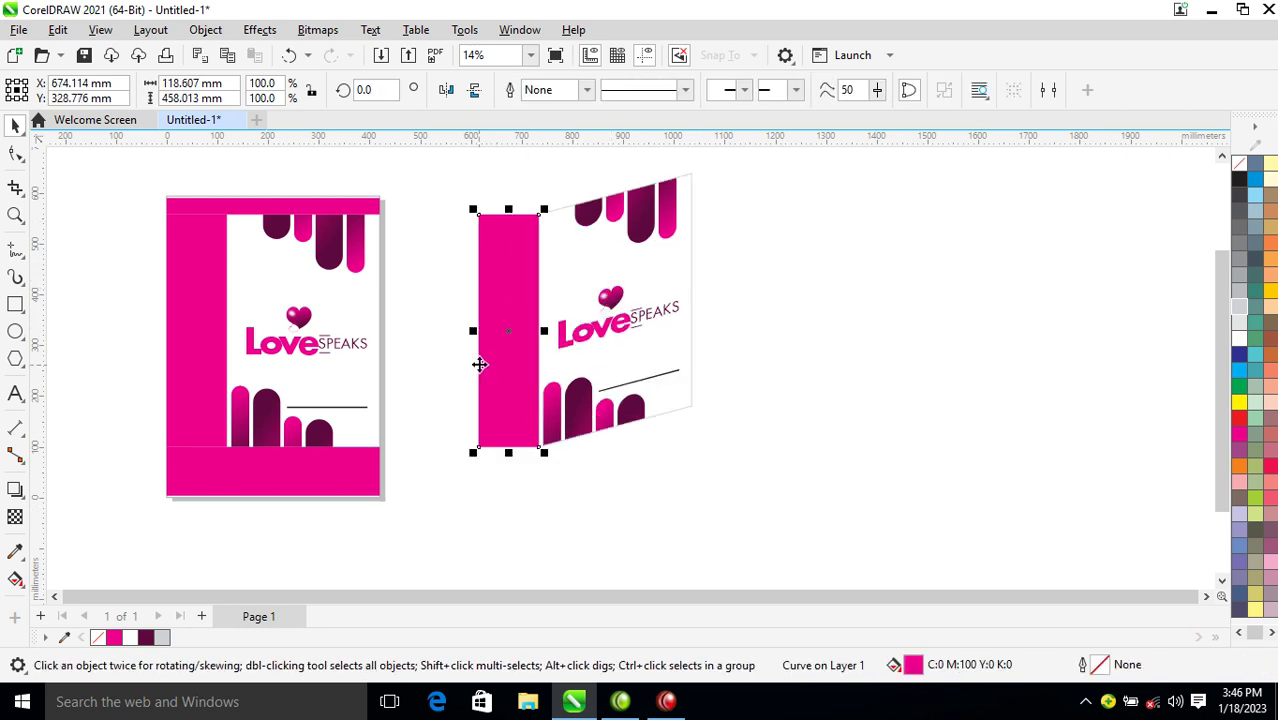
{"action": "left_click", "coordinate": [477, 340]}
{"action": "left_click_drag", "start_coordinate": [471, 332], "coordinate": [487, 300]}
Duplicate the skewed large panel up and to the left as the back face and fill it white
{"action": "left_click_drag", "start_coordinate": [440, 525], "coordinate": [745, 160]}
{"action": "left_click_drag", "start_coordinate": [700, 295], "coordinate": [668, 314]}
{"action": "left_click", "coordinate": [715, 320]}
{"action": "left_click", "coordinate": [1239, 338]}
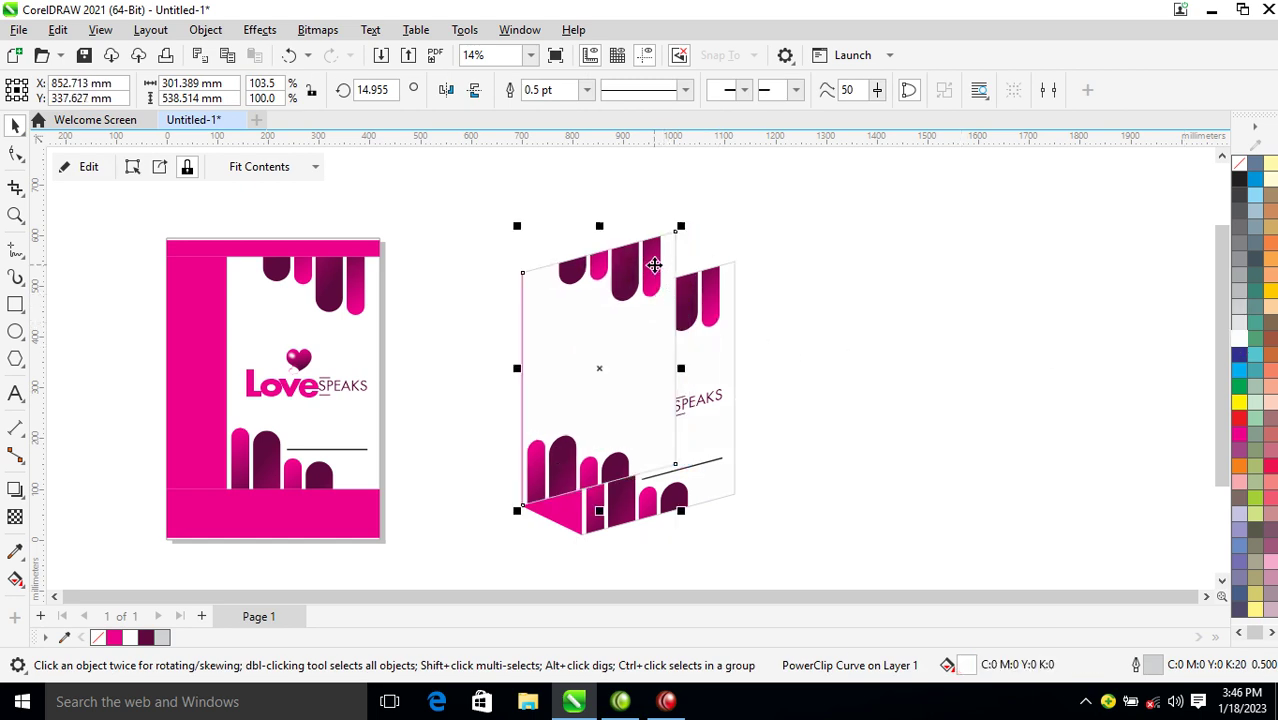
Extract and delete the gradient bars from the back face's PowerClip, and fill the back face with 30% Black
{"action": "right_click", "coordinate": [658, 268]}
{"action": "left_click", "coordinate": [700, 109]}
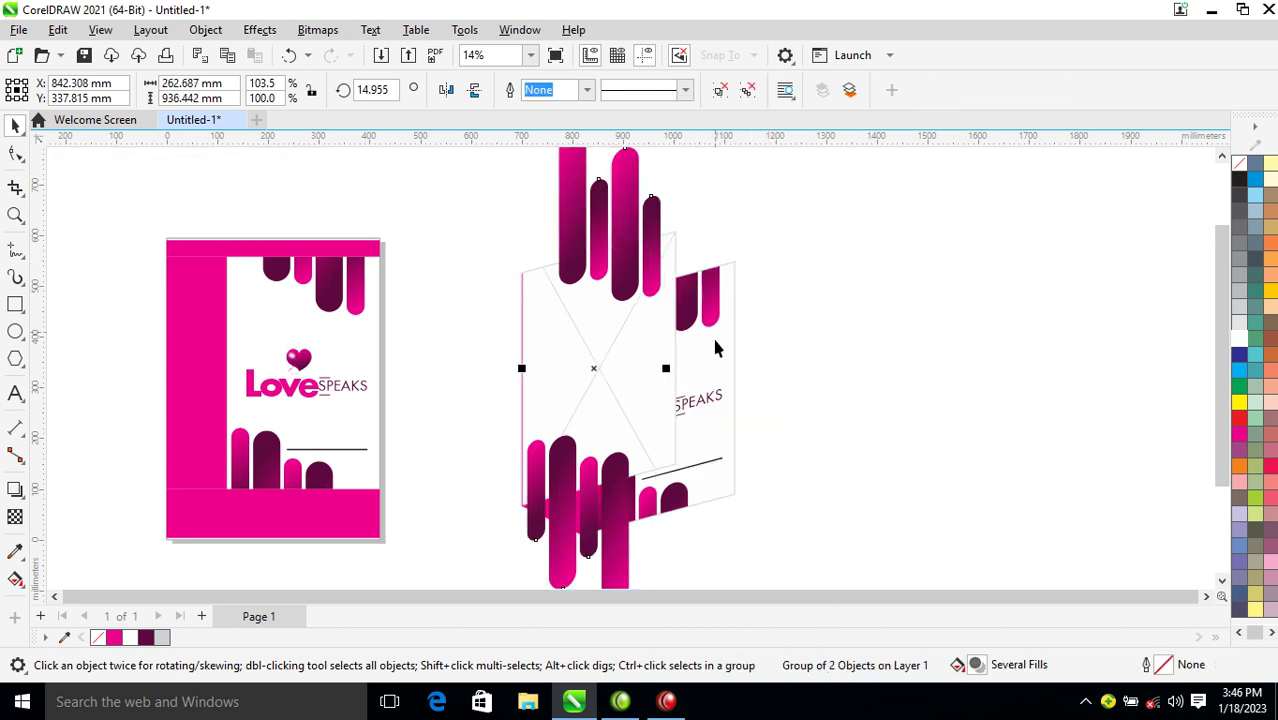
{"action": "key", "text": "Escape"}
{"action": "left_click", "coordinate": [630, 352]}
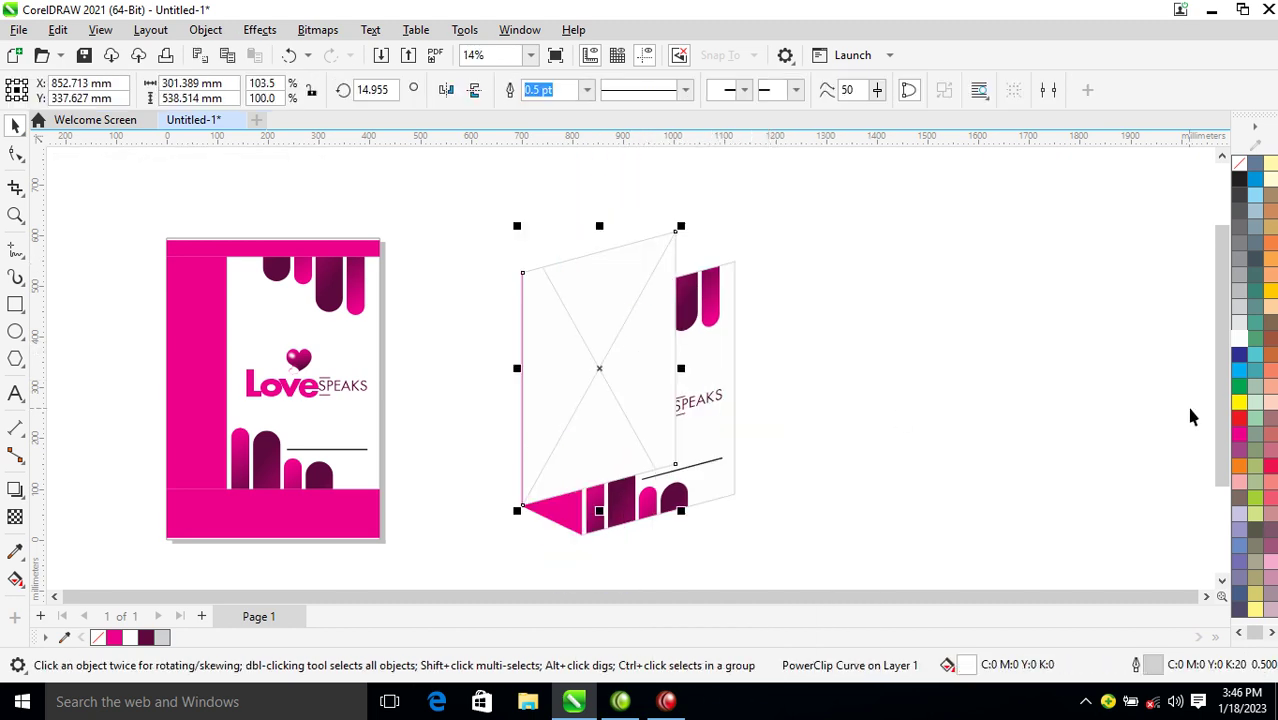
{"action": "left_click", "coordinate": [1240, 292]}
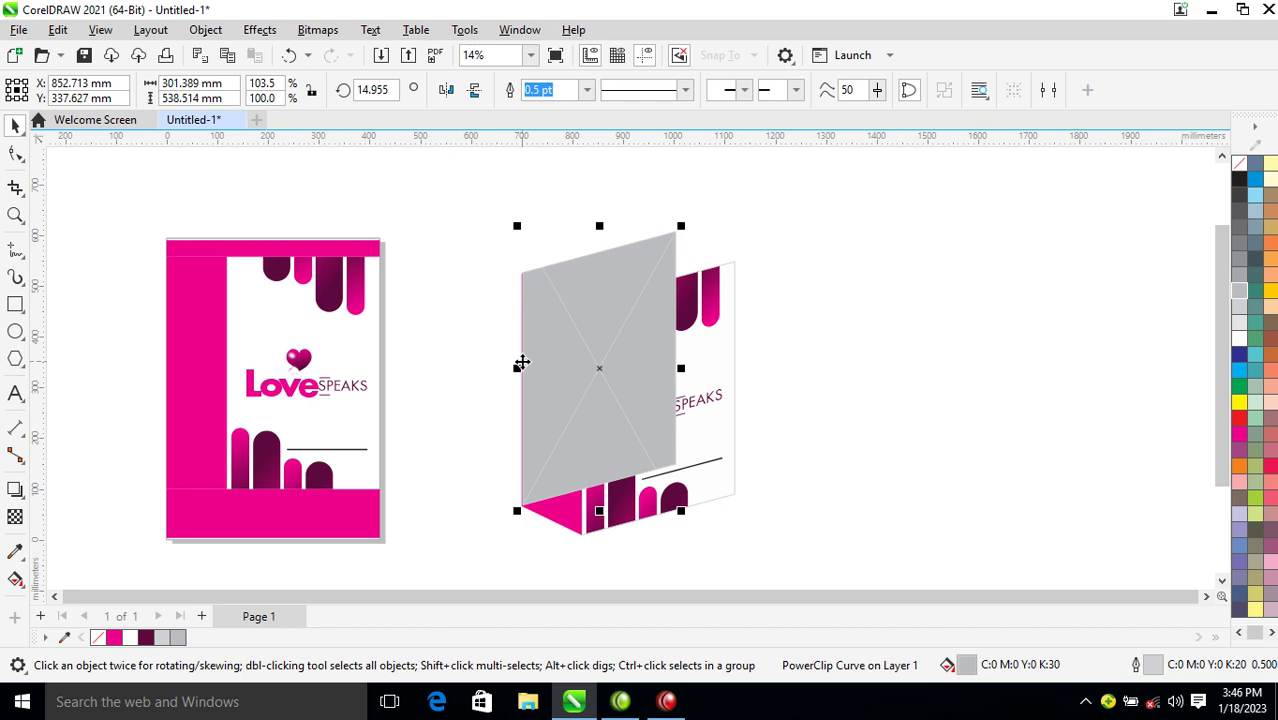
Remove the PowerClip frame from the grey back face and send it behind all other panels
{"action": "right_click", "coordinate": [597, 358]}
{"action": "mouse_move", "coordinate": [697, 412]}
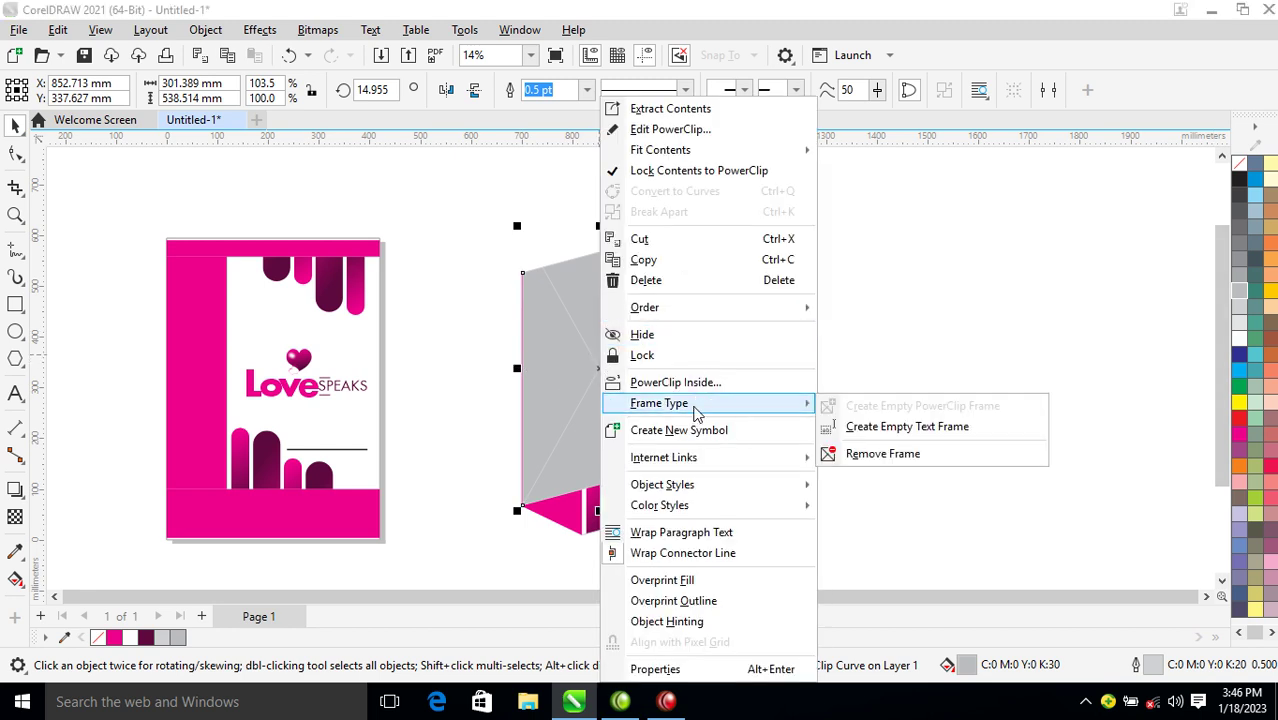
{"action": "left_click", "coordinate": [882, 454]}
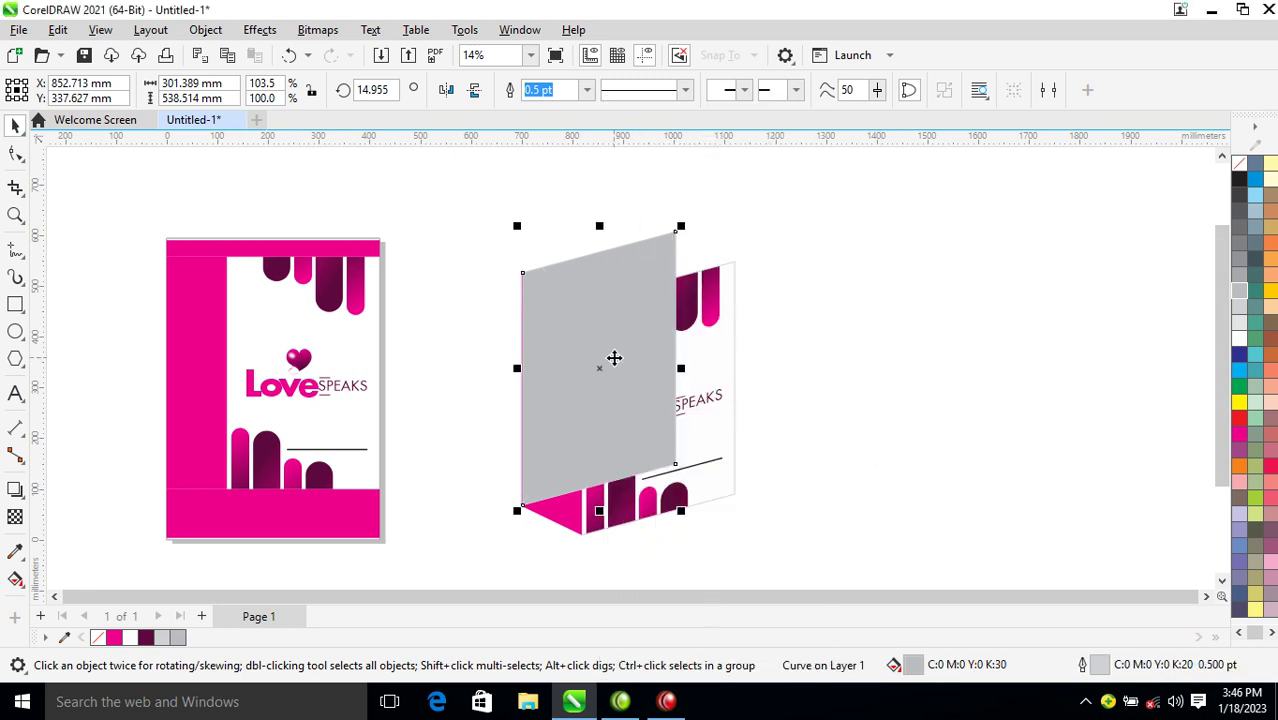
{"action": "key", "text": "shift+Page_Down"}
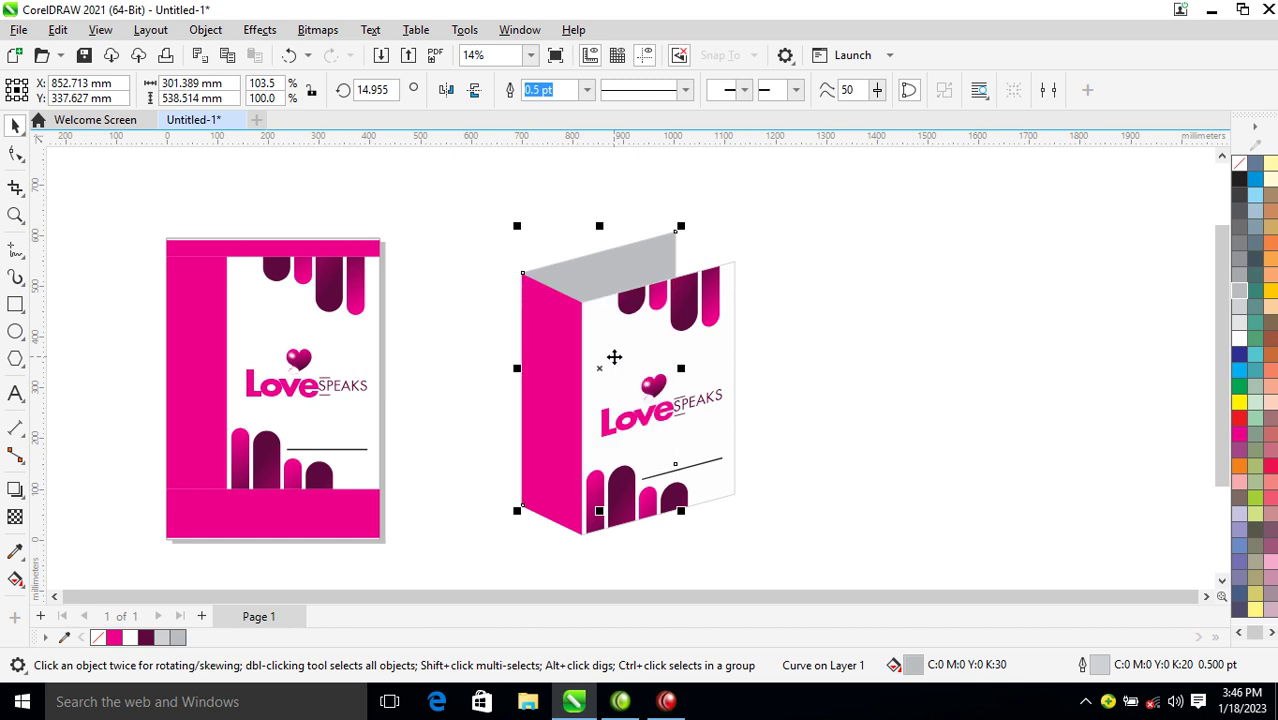
Duplicate the magenta side panel onto the bag's opposite side as a 40% Black inner face behind the front panel
{"action": "left_click_drag", "start_coordinate": [518, 334], "coordinate": [683, 290]}
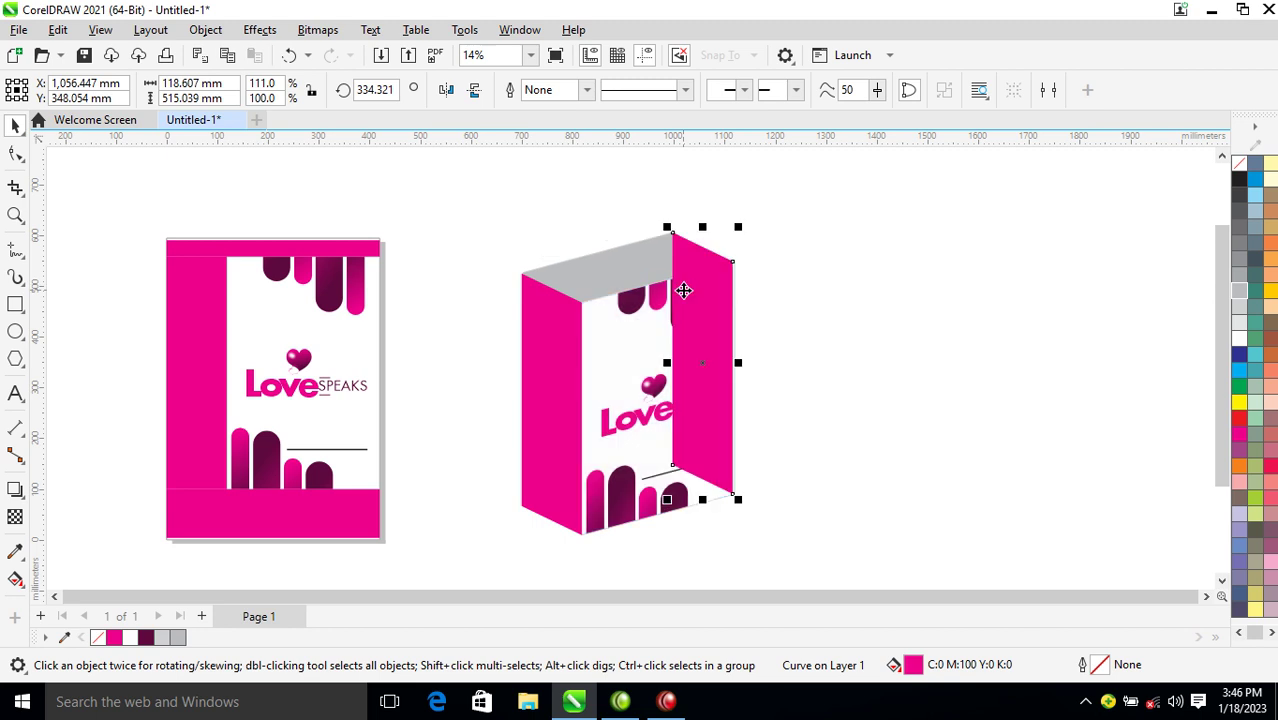
{"action": "left_click", "coordinate": [1240, 276]}
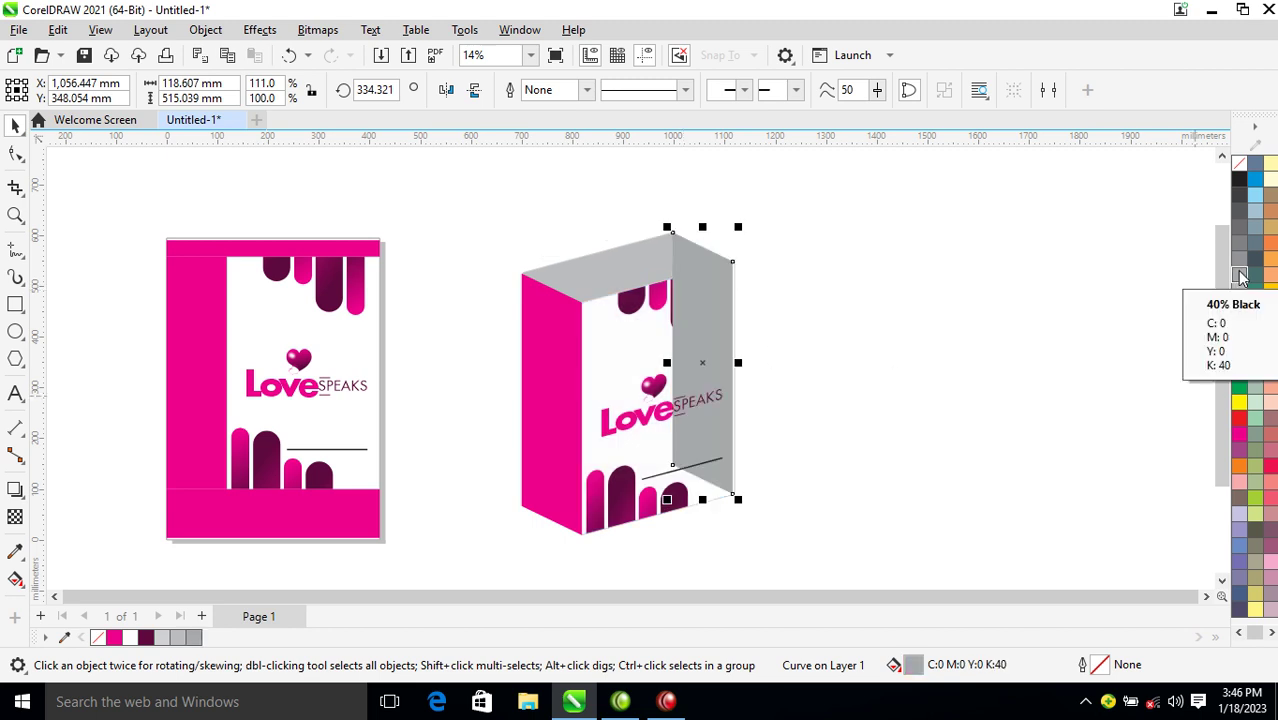
{"action": "key", "text": "ctrl+Page_Down"}
Group the grey back and side faces, and place a copy beside the bag filled with the side panel's magenta
{"action": "key", "text": "z"}
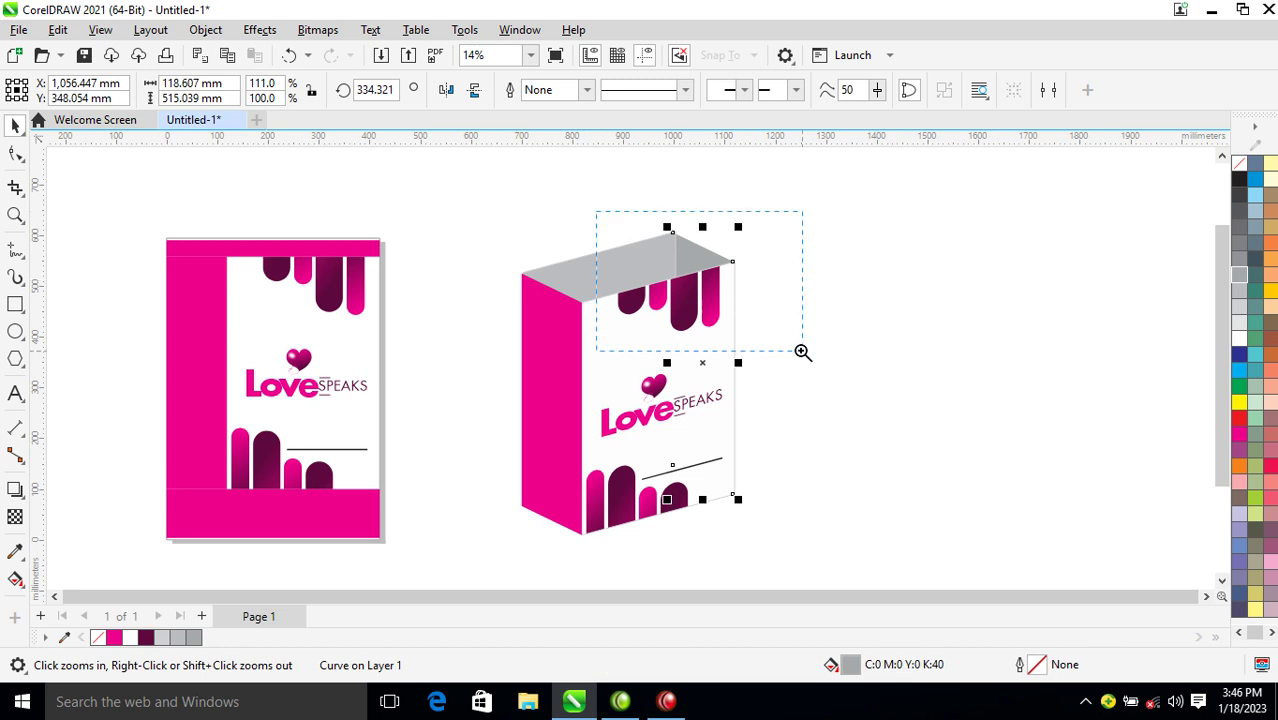
{"action": "left_click", "coordinate": [668, 264]}
{"action": "key", "text": "space"}
{"action": "left_click_drag", "start_coordinate": [637, 275], "coordinate": [895, 281]}
{"action": "scroll", "coordinate": [648, 287], "scroll_direction": "down", "scroll_amount": 3}
{"action": "left_click", "coordinate": [575, 280], "text": "shift"}
{"action": "key", "text": "ctrl+z"}
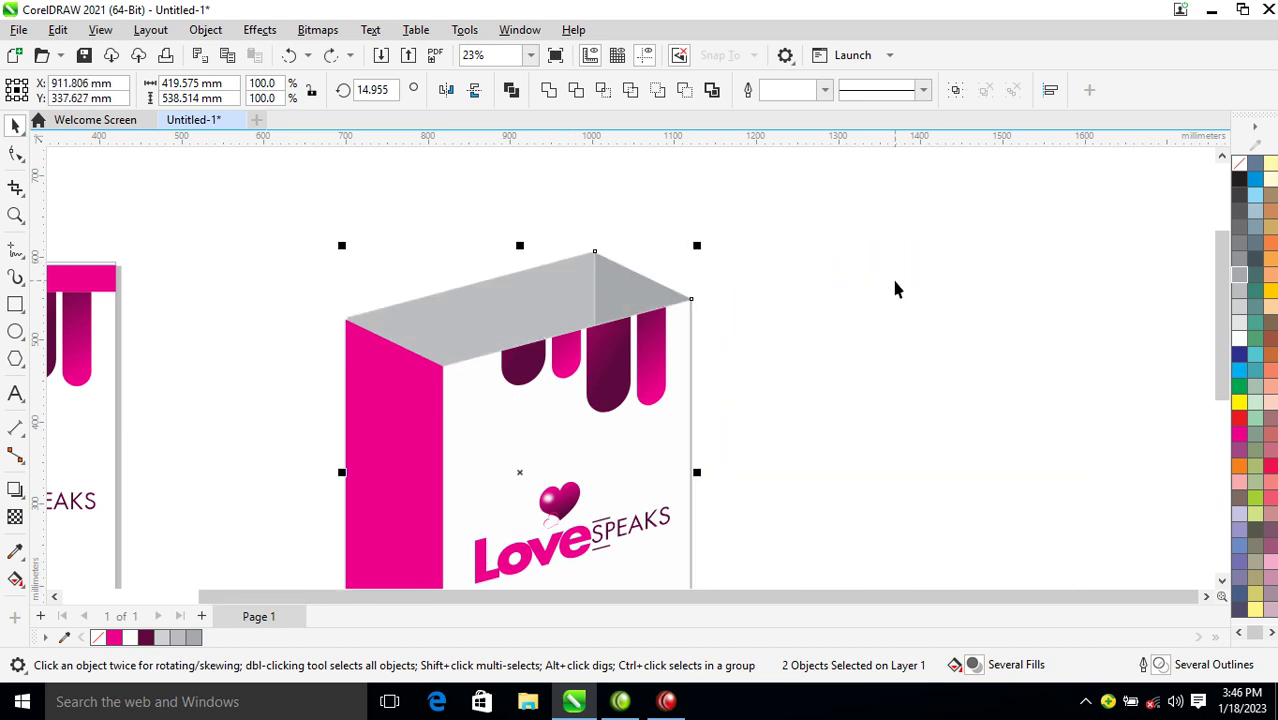
{"action": "key", "text": "ctrl+g"}
{"action": "left_click_drag", "start_coordinate": [601, 308], "coordinate": [858, 272]}
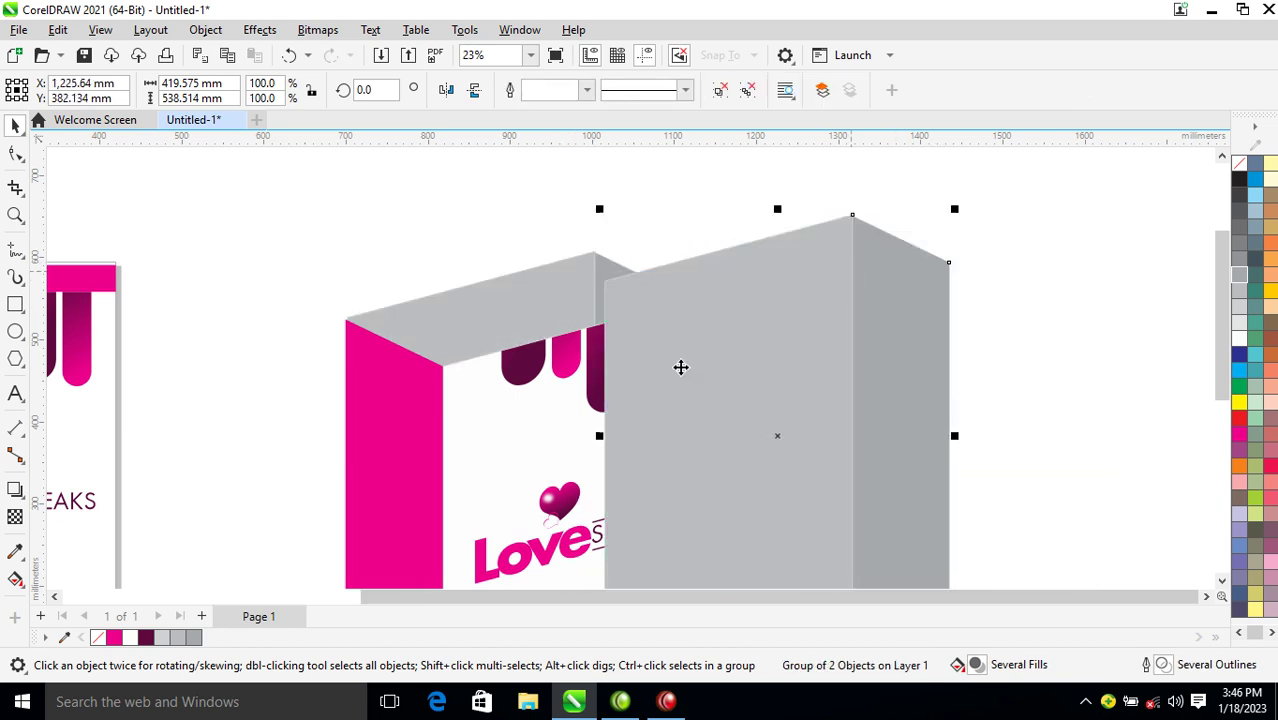
{"action": "left_click_drag", "start_coordinate": [383, 500], "coordinate": [850, 345]}
{"action": "left_click", "coordinate": [912, 466]}
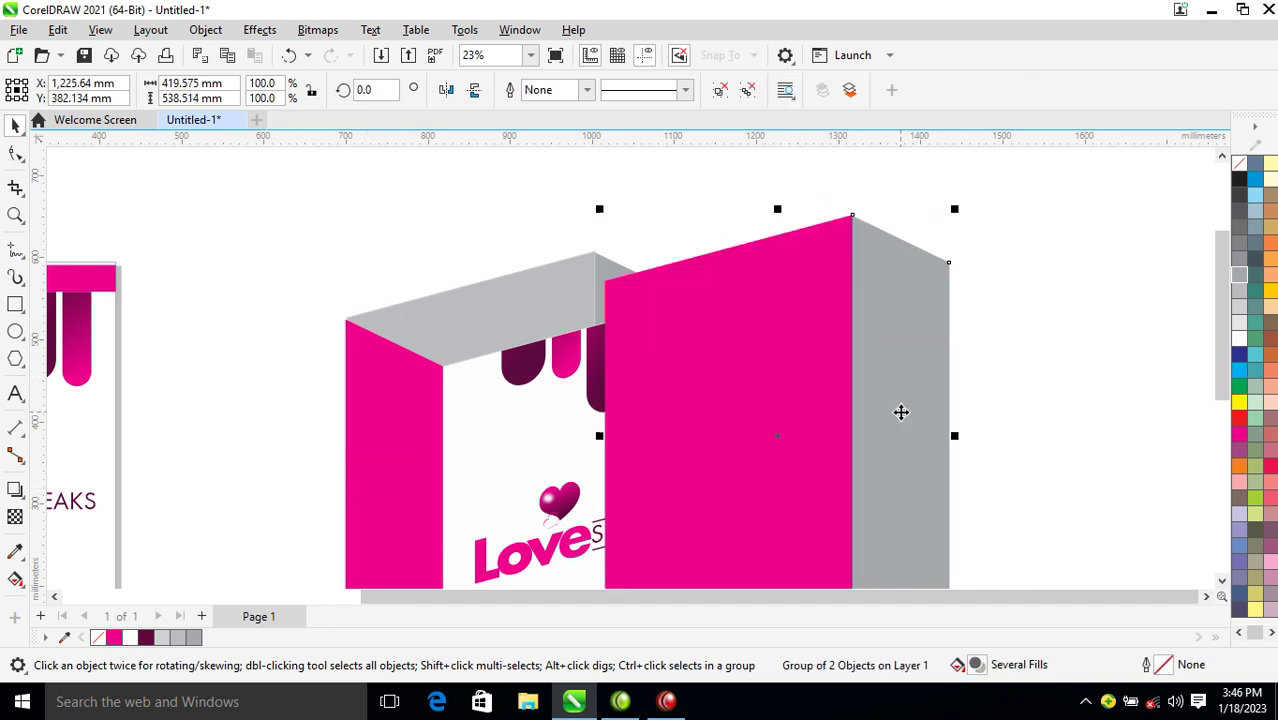
PowerClip the magenta copy inside the grey inner faces and shift it up so only an upper magenta band covers them
{"action": "left_click_drag", "start_coordinate": [901, 431], "coordinate": [552, 288]}
{"action": "left_click", "coordinate": [643, 437]}
{"action": "left_click", "coordinate": [519, 312], "text": "ctrl"}
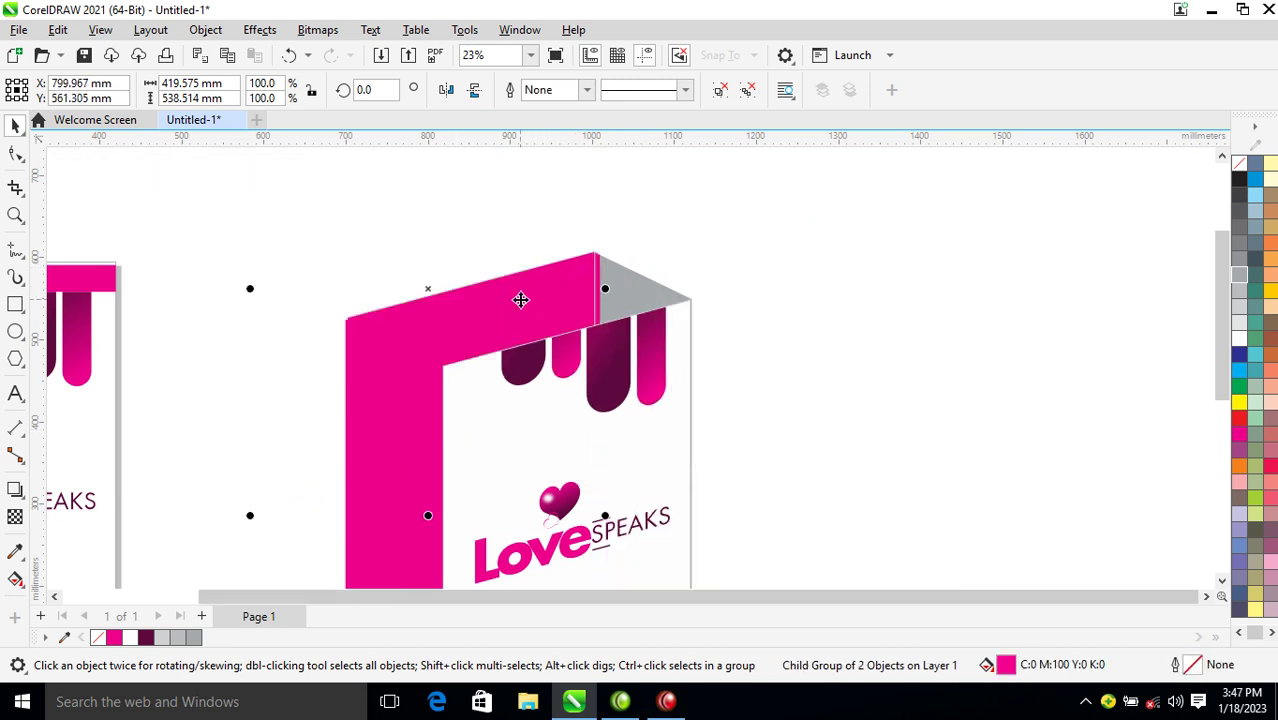
{"action": "left_click_drag", "start_coordinate": [502, 320], "coordinate": [593, 169]}
{"action": "scroll", "coordinate": [630, 467], "scroll_direction": "down", "scroll_amount": 3}
{"action": "key", "text": "z"}
{"action": "left_click_drag", "start_coordinate": [379, 296], "coordinate": [850, 514]}
{"action": "key", "text": "Escape"}
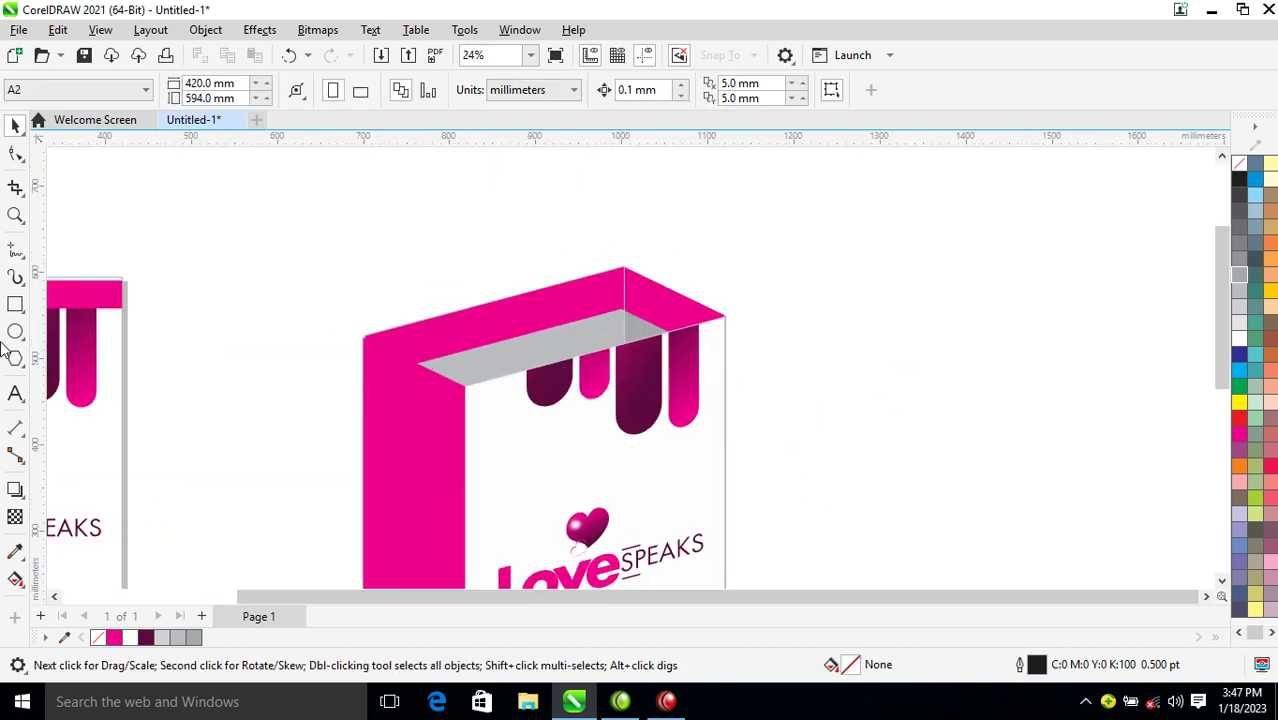
Draw a circular eyelet about 17 mm across on the front's first upper bar and fill it with 40% Black
{"action": "left_click", "coordinate": [15, 331]}
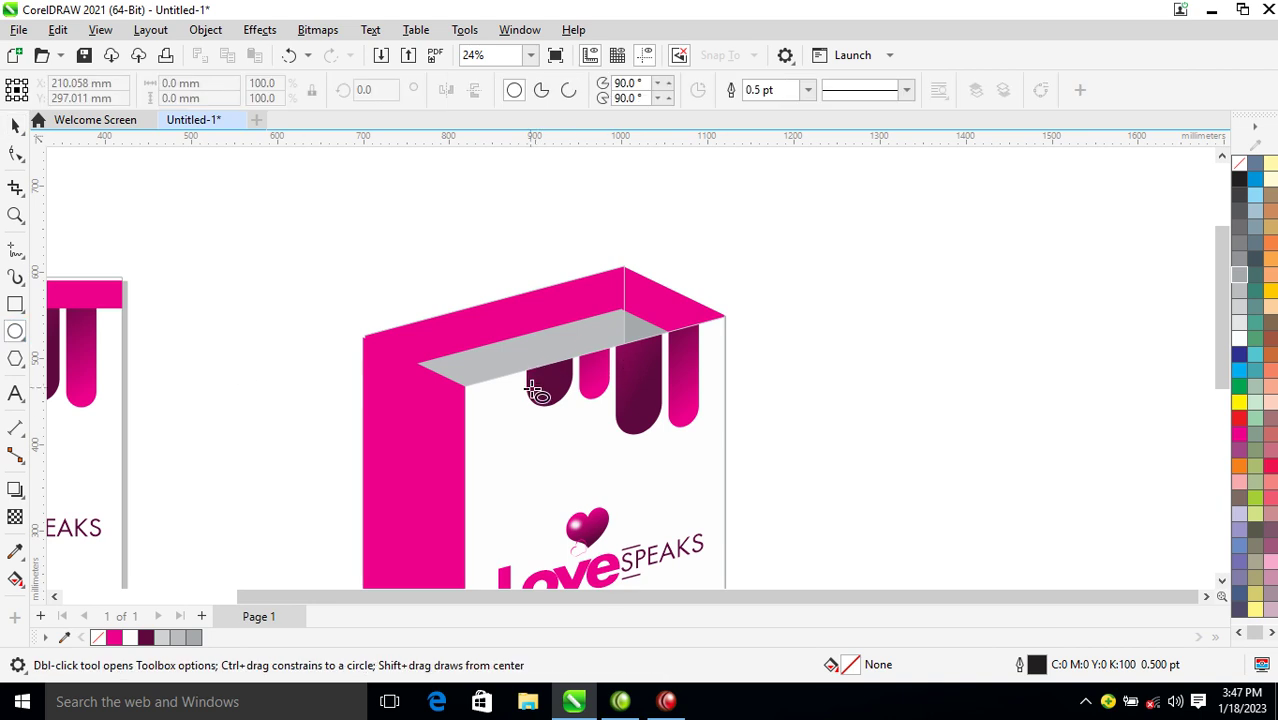
{"action": "left_click_drag", "start_coordinate": [543, 397], "coordinate": [537, 391]}
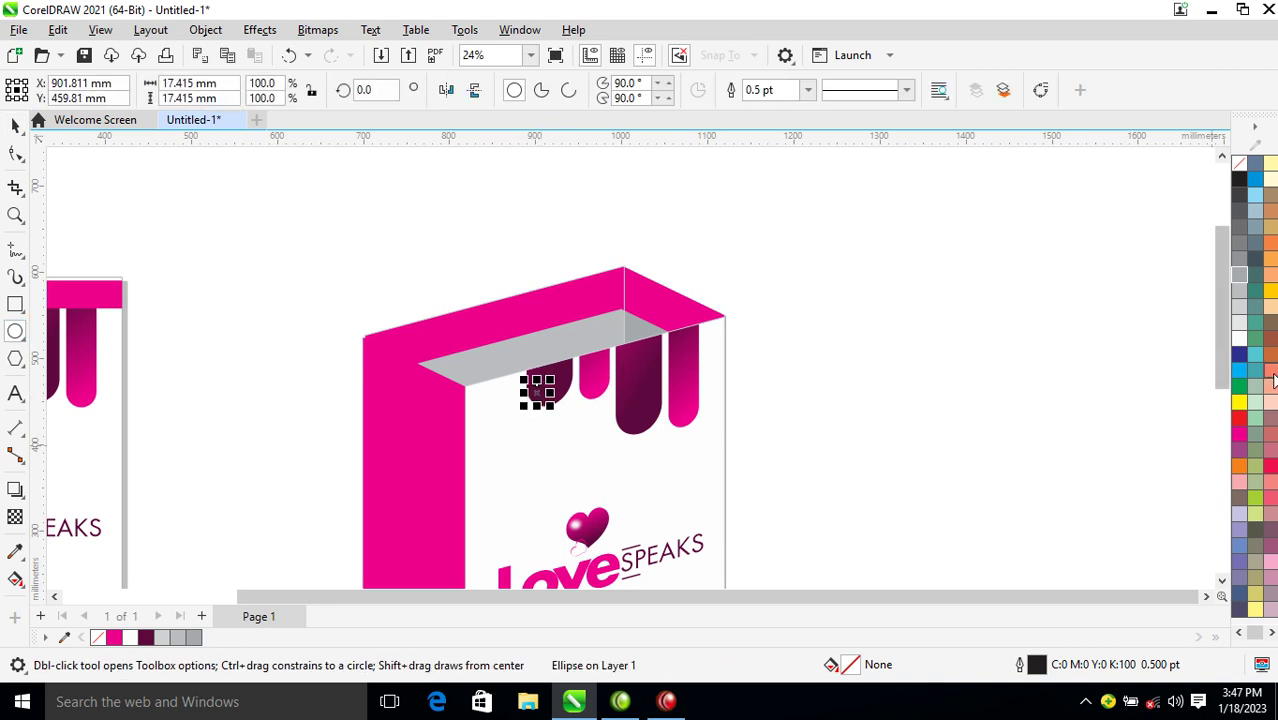
{"action": "left_click", "coordinate": [1239, 325]}
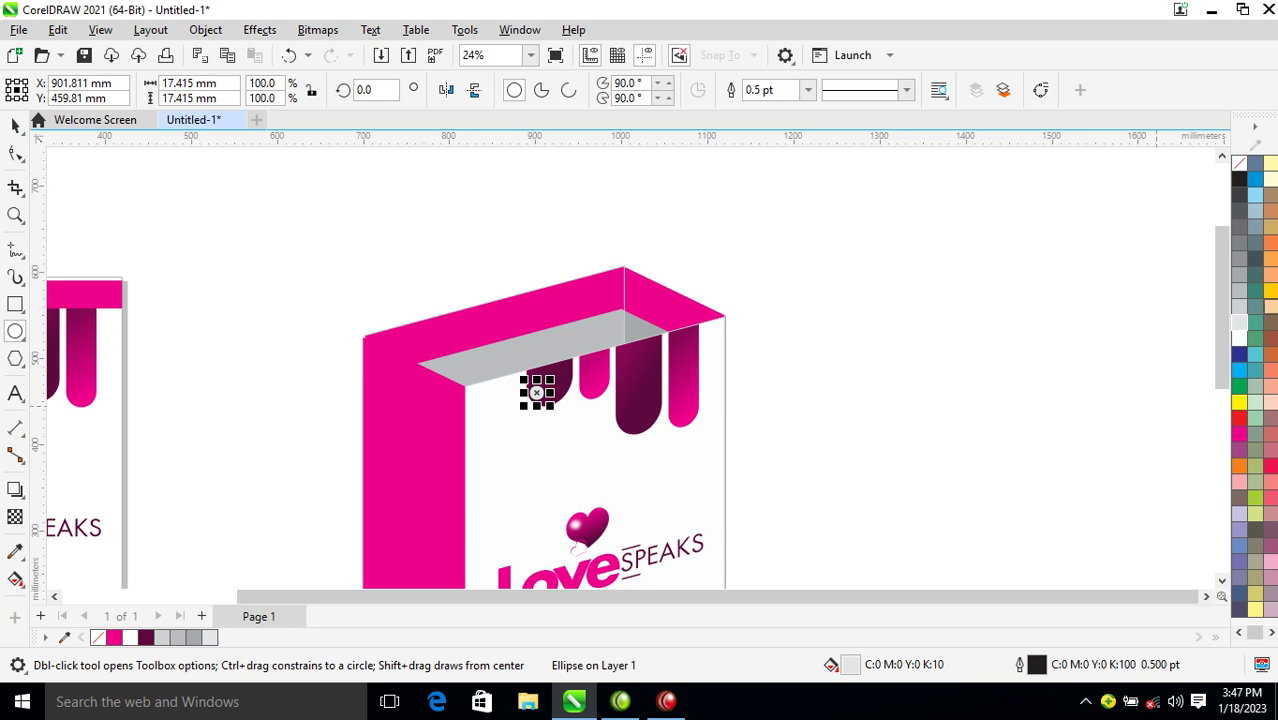
{"action": "left_click", "coordinate": [1237, 276]}
Duplicate the grey eyelet circle onto the third upper bar of the front panel
{"action": "key", "text": "space"}
{"action": "left_click_drag", "start_coordinate": [537, 391], "coordinate": [652, 369]}
{"action": "right_click", "coordinate": [652, 369]}
{"action": "left_click", "coordinate": [291, 315]}
{"action": "left_click", "coordinate": [291, 315]}
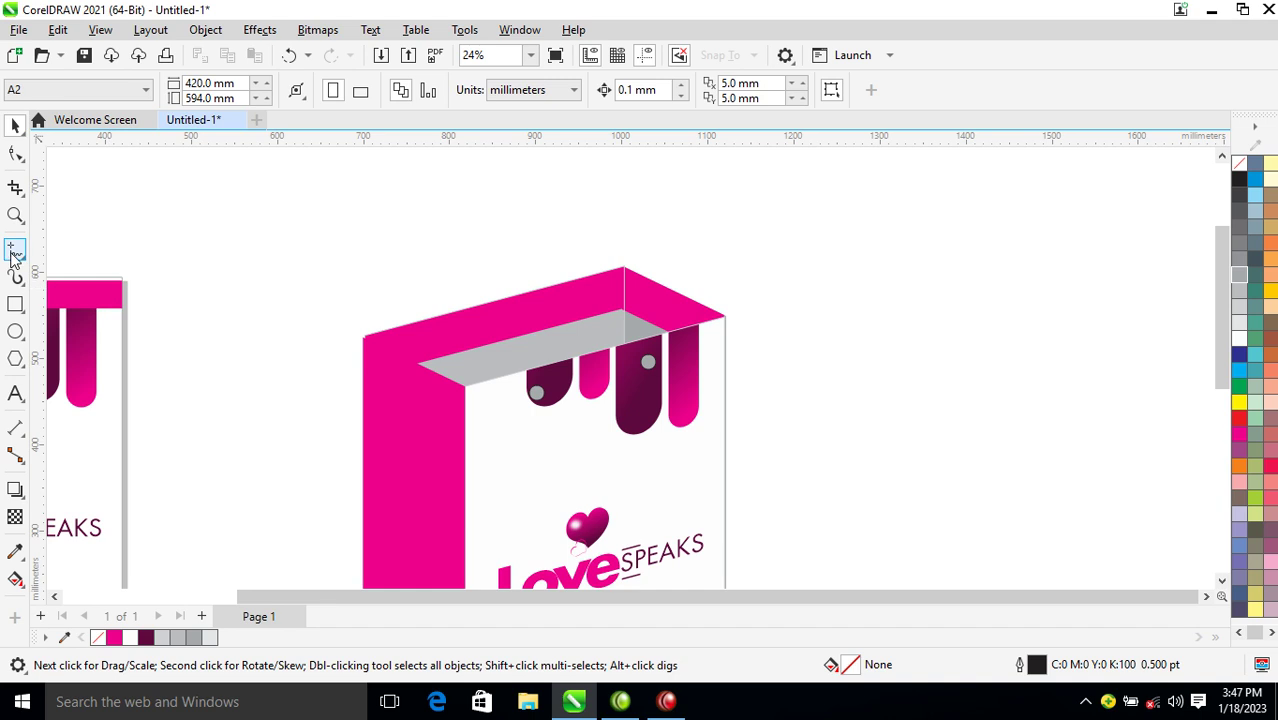
Draw an arched Bézier handle about 160 mm wide and 176 mm high connecting the two front eyelets
{"action": "left_click", "coordinate": [13, 255]}
{"action": "left_click", "coordinate": [62, 288]}
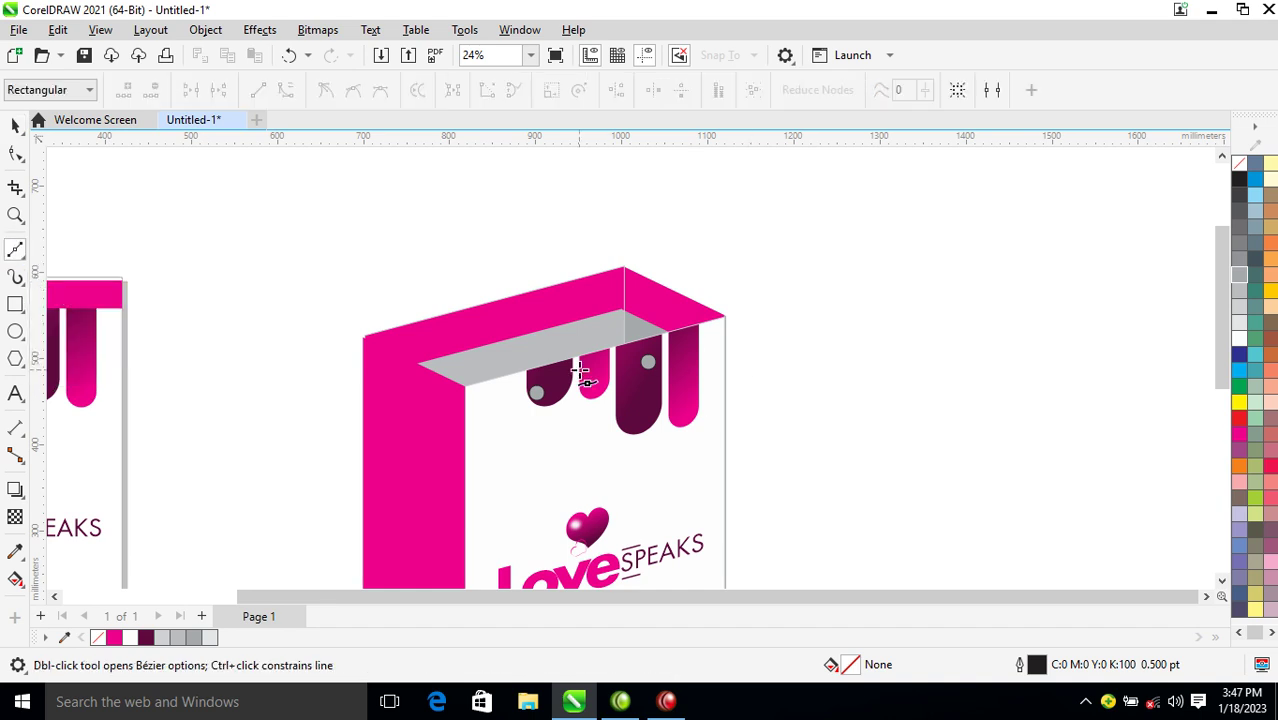
{"action": "left_click", "coordinate": [538, 395]}
{"action": "left_click_drag", "start_coordinate": [556, 243], "coordinate": [579, 243]}
{"action": "left_click_drag", "start_coordinate": [611, 292], "coordinate": [621, 311]}
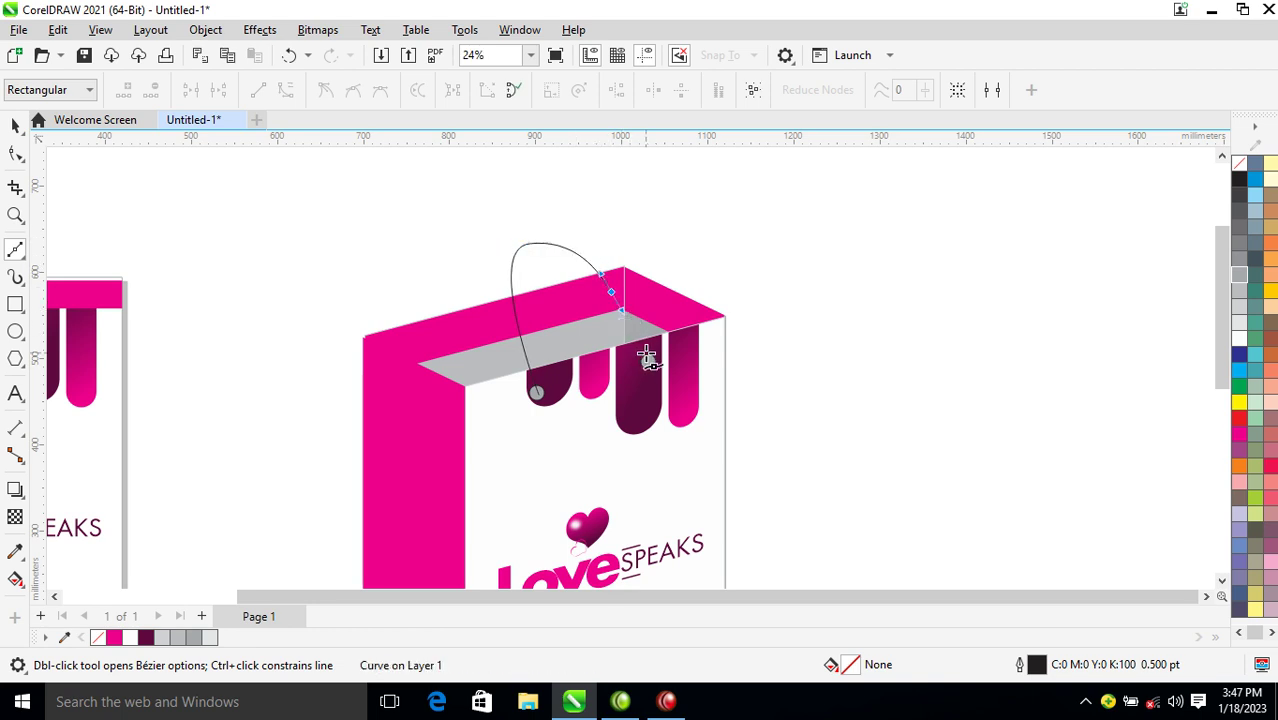
{"action": "left_click", "coordinate": [650, 362]}
{"action": "key", "text": "space"}
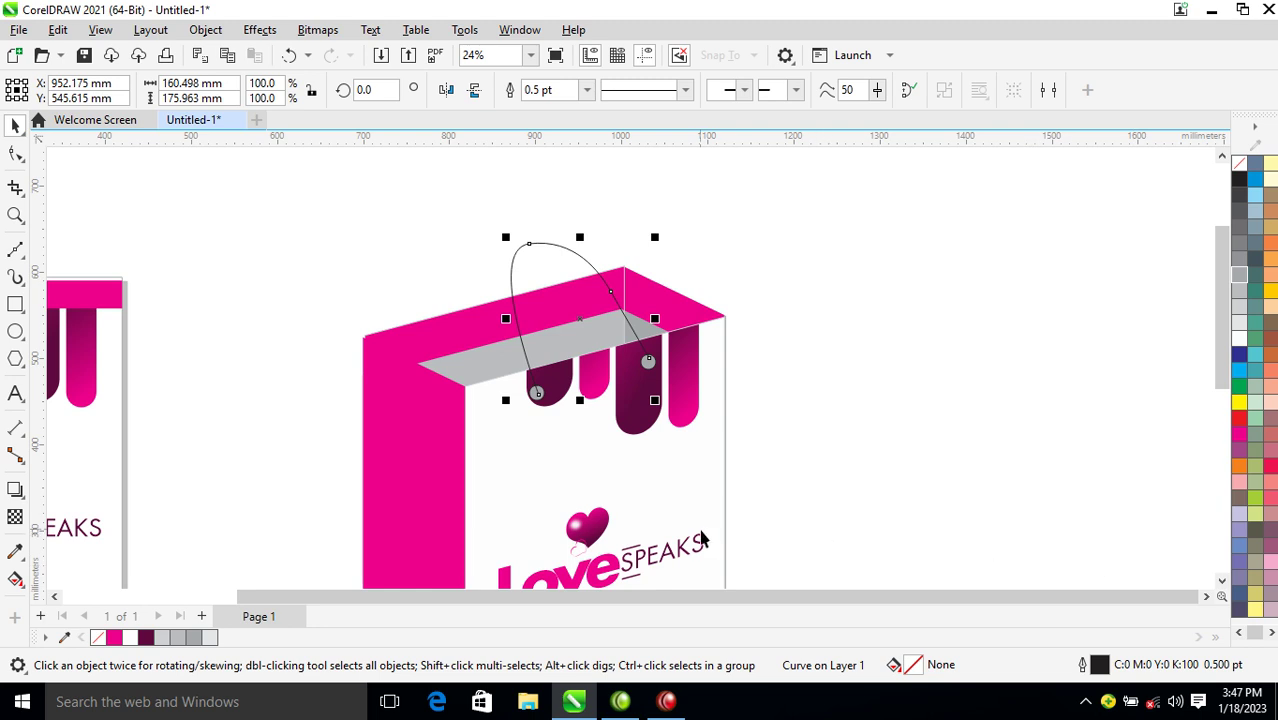
Give the handle curve a dark purple outline with a width of 16 pt
{"action": "right_click", "coordinate": [149, 641]}
{"action": "left_click", "coordinate": [236, 390]}
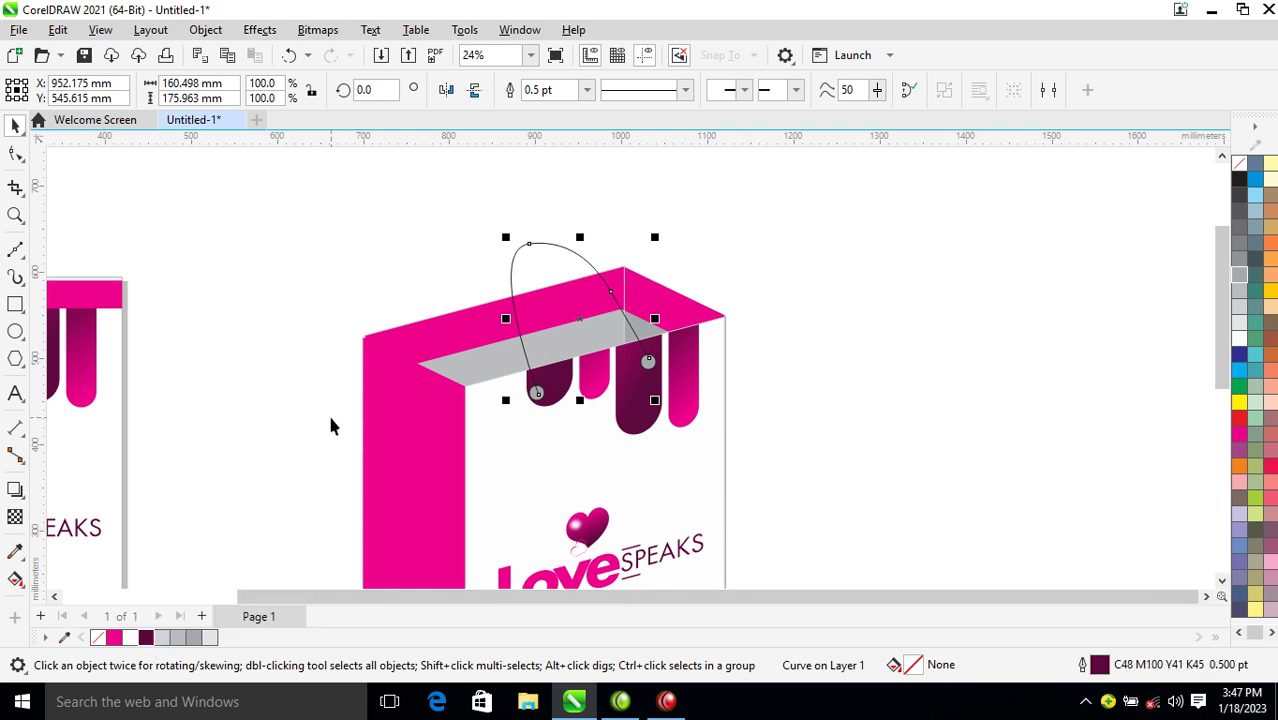
{"action": "key", "text": "F12"}
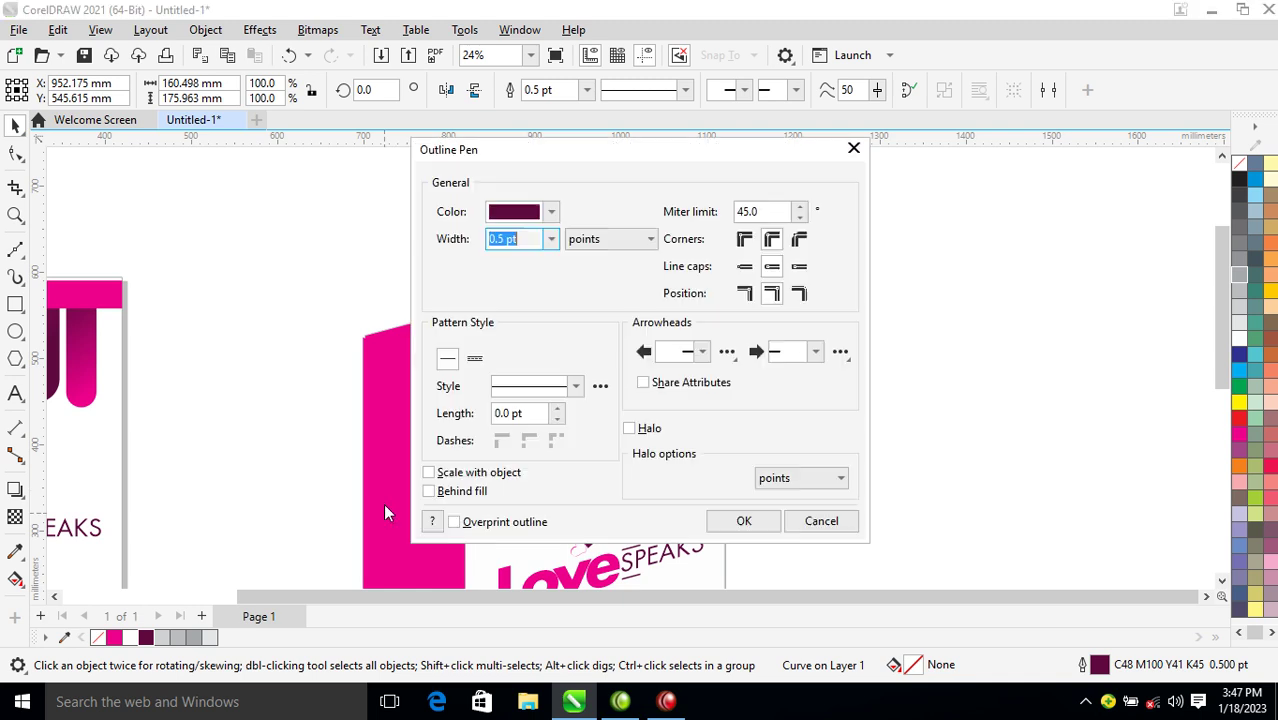
{"action": "type", "text": "1"}
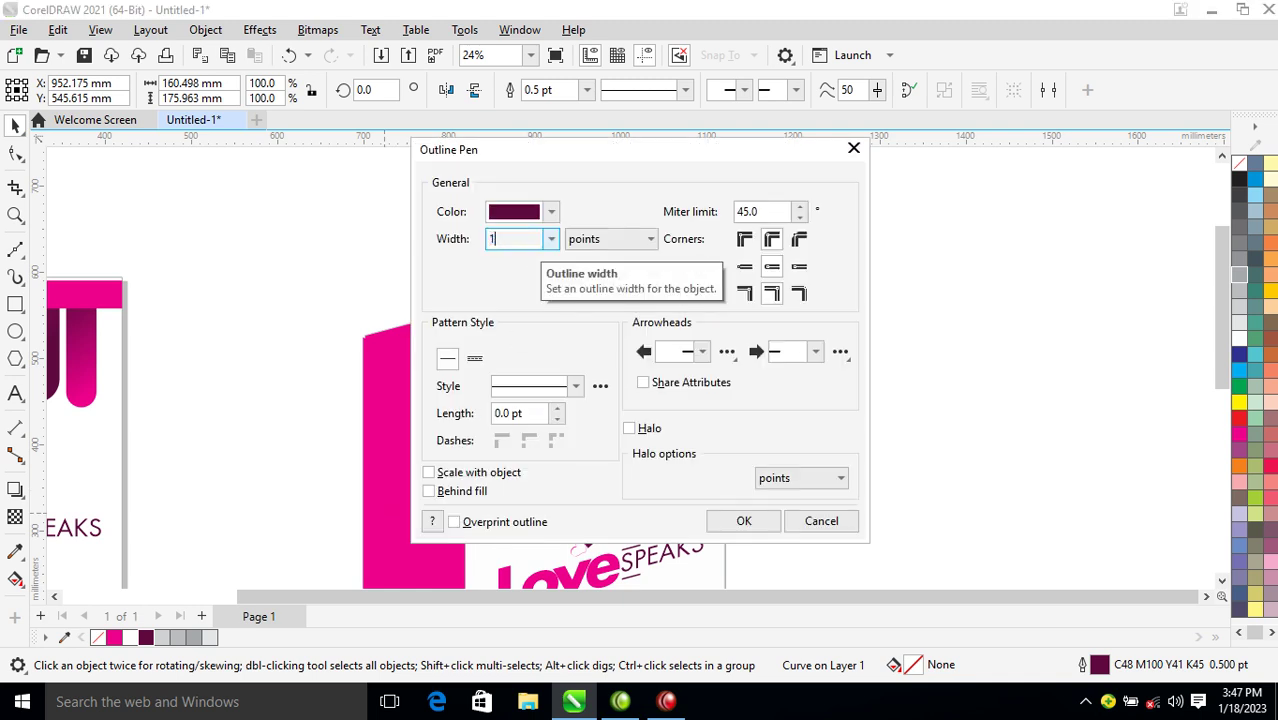
{"action": "type", "text": "6"}
{"action": "key", "text": "Return"}
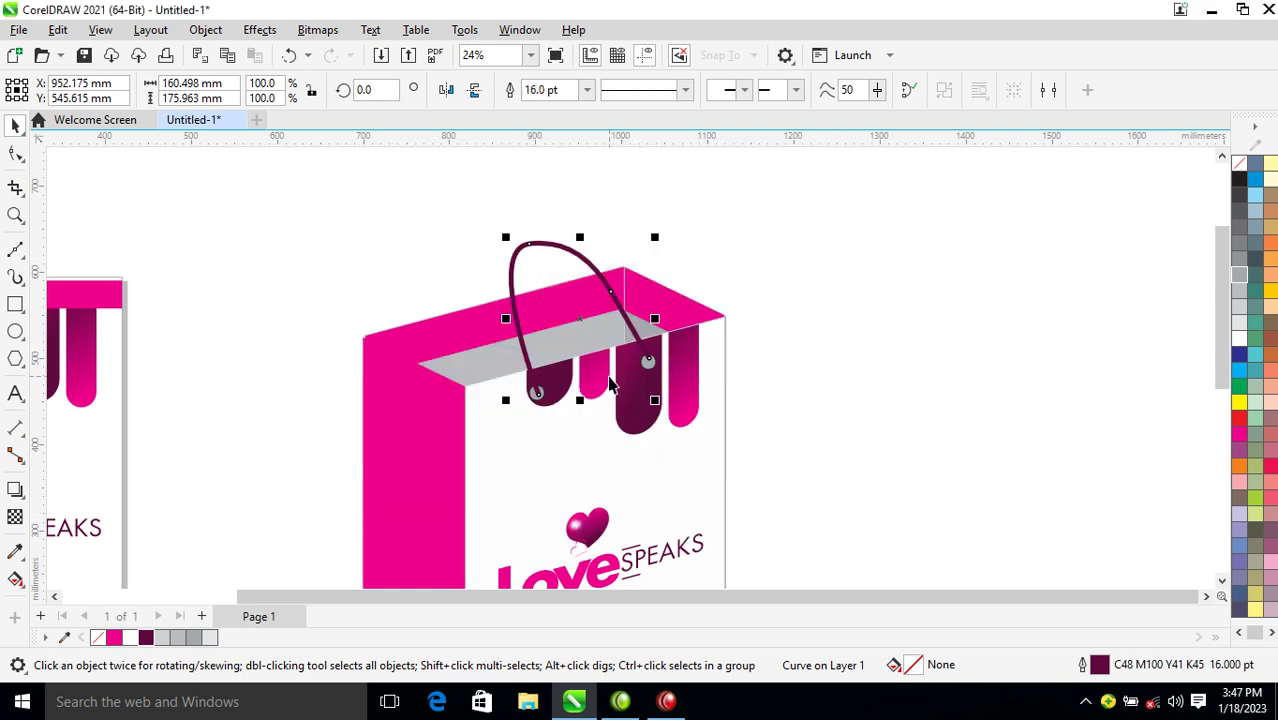
Duplicate the handle with both eyelets up and to the left onto the magenta back face
{"action": "left_click_drag", "start_coordinate": [465, 194], "coordinate": [690, 413]}
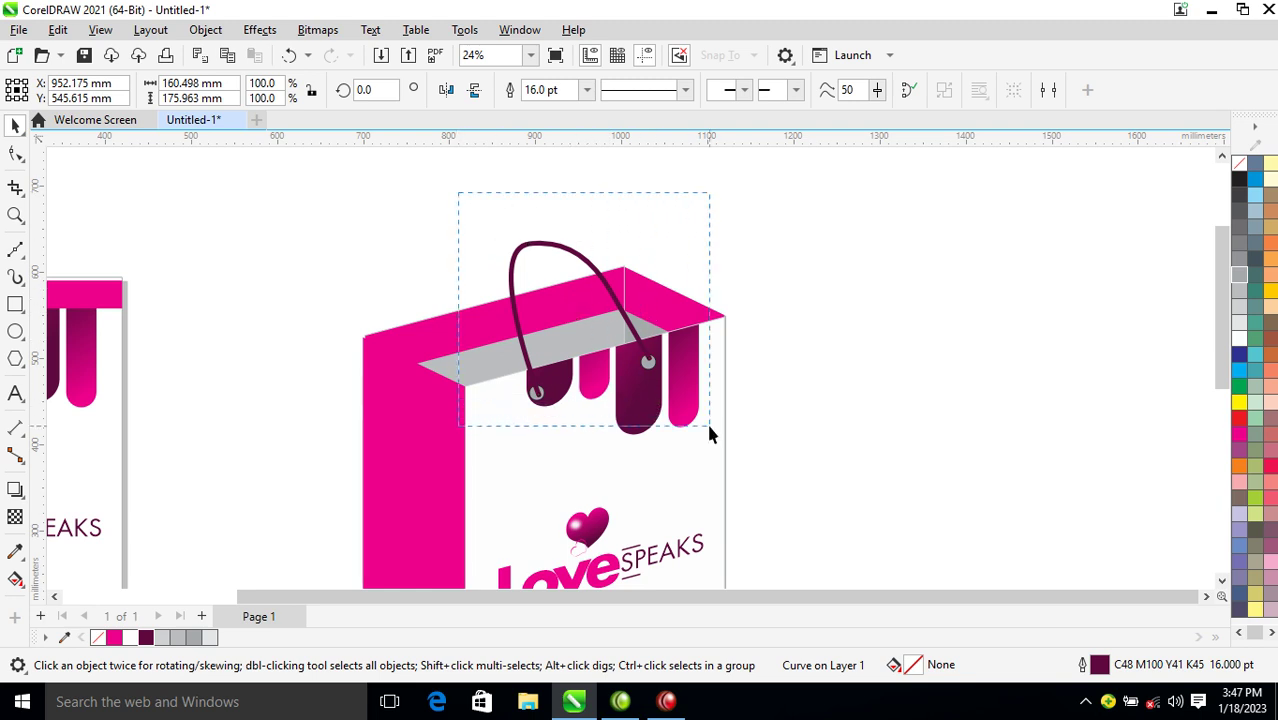
{"action": "left_click_drag", "start_coordinate": [647, 362], "coordinate": [564, 296]}
{"action": "left_click", "coordinate": [434, 292]}
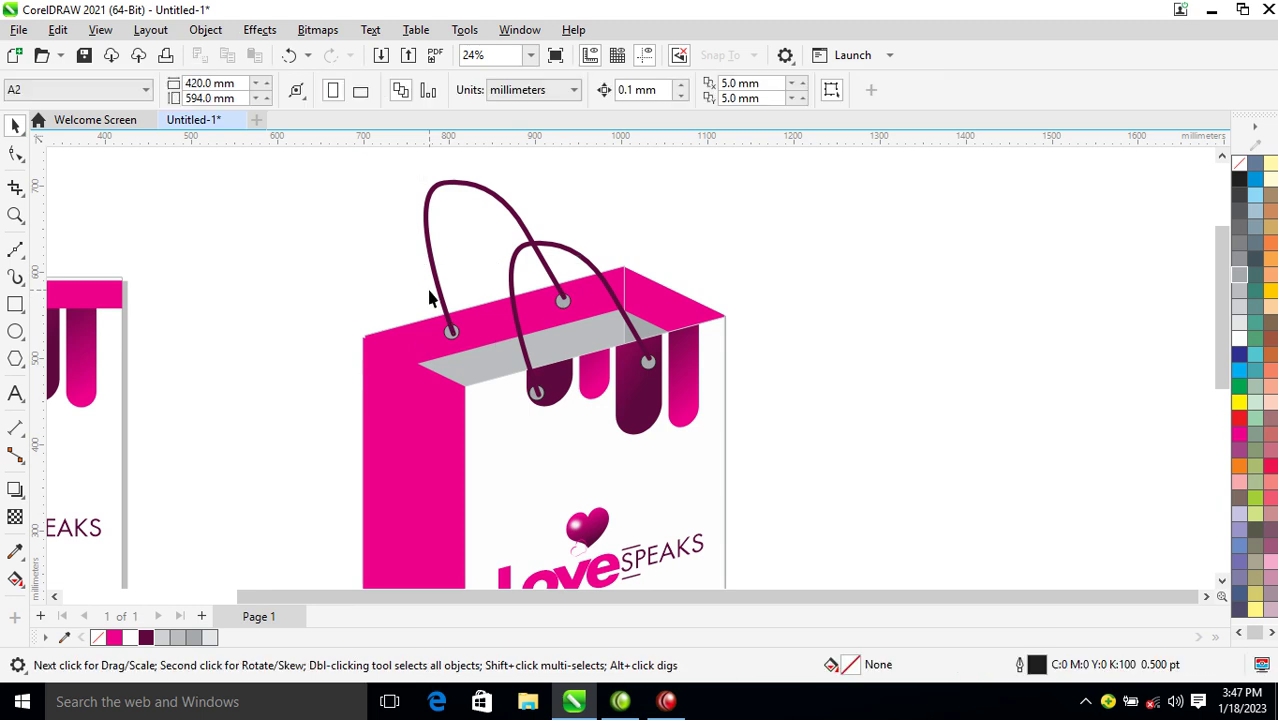
Reshape the rear handle's curve by moving its nodes so the arch peaks lower and further right
{"action": "left_click", "coordinate": [434, 270]}
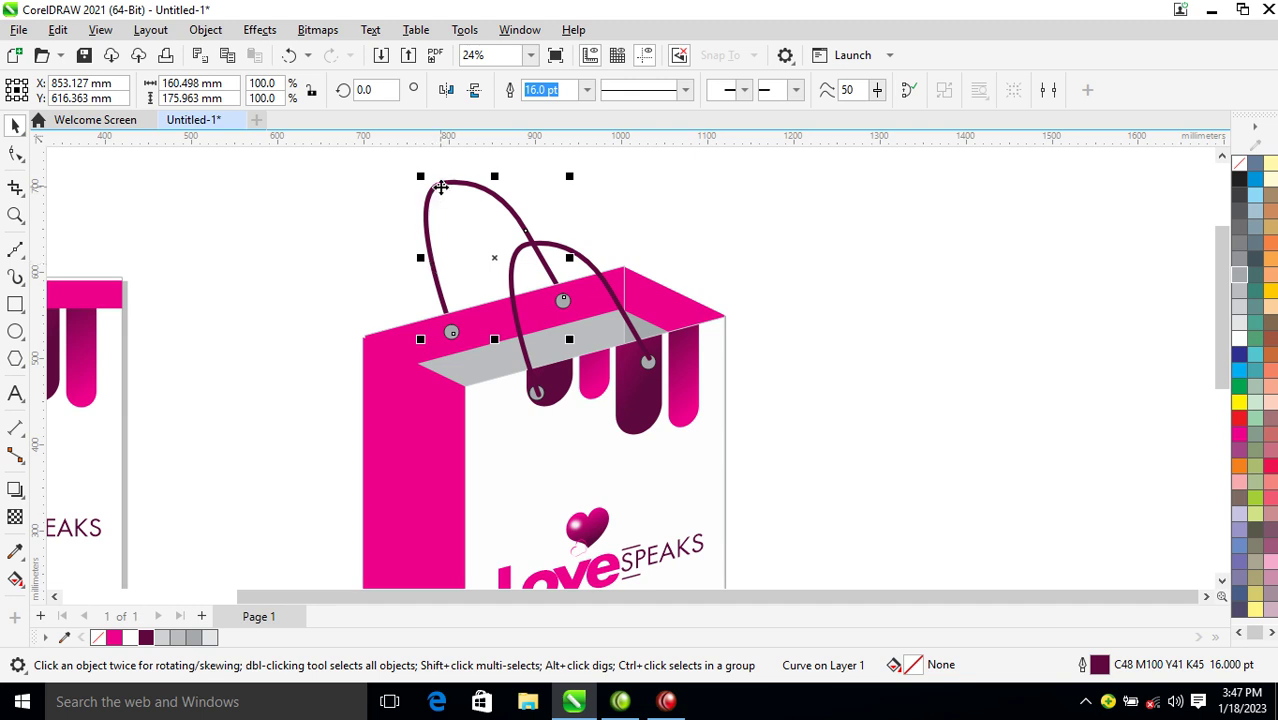
{"action": "key", "text": "F10"}
{"action": "left_click_drag", "start_coordinate": [456, 200], "coordinate": [540, 278]}
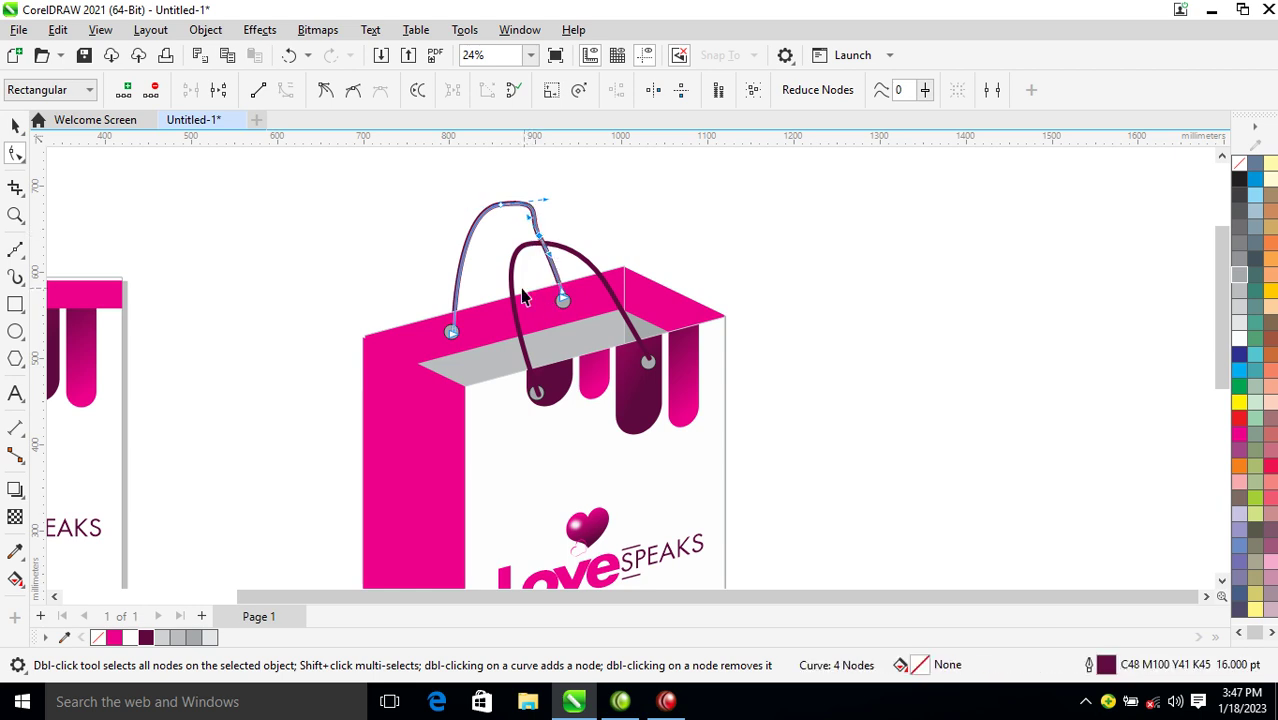
{"action": "key", "text": "space"}
{"action": "scroll", "coordinate": [515, 290], "scroll_direction": "down", "scroll_amount": 2}
{"action": "key", "text": "z"}
{"action": "left_click_drag", "start_coordinate": [157, 229], "coordinate": [707, 526]}
{"action": "left_click", "coordinate": [982, 306]}
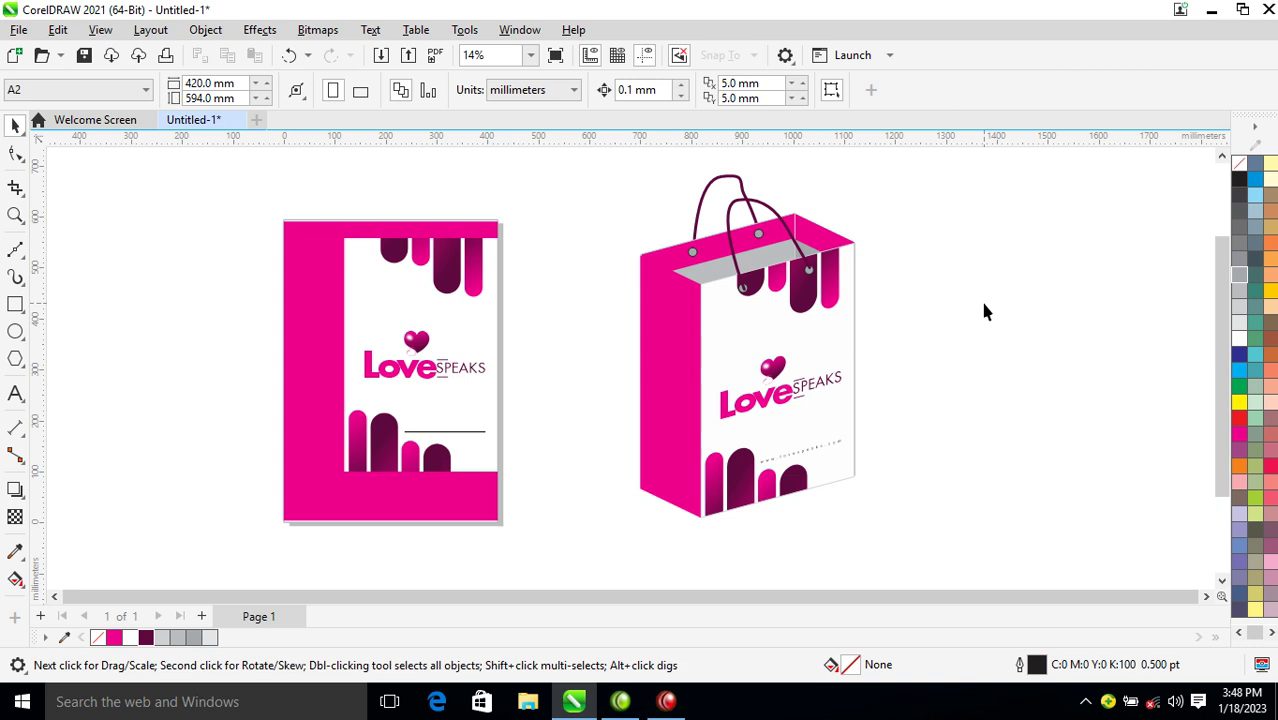